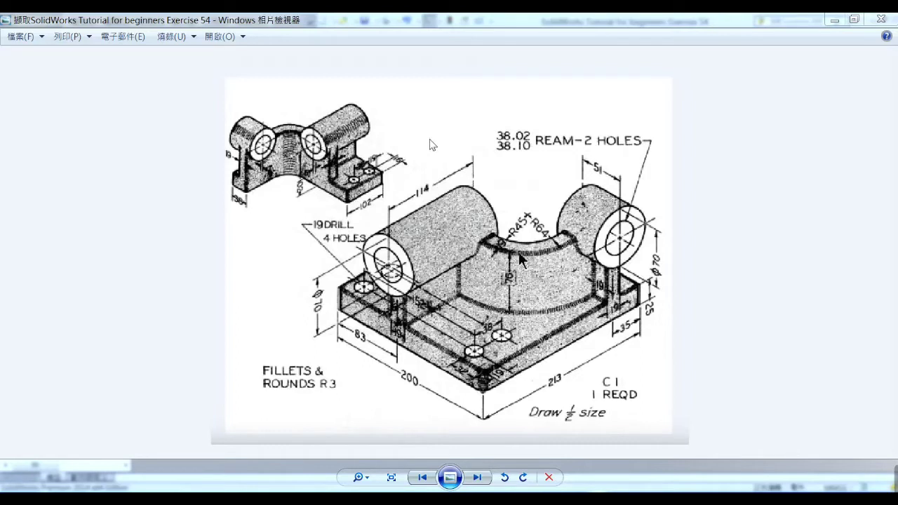
- Put away the reference drawing and orbit the finished bracket to view its sides
{"action": "left_click", "coordinate": [835, 21]}
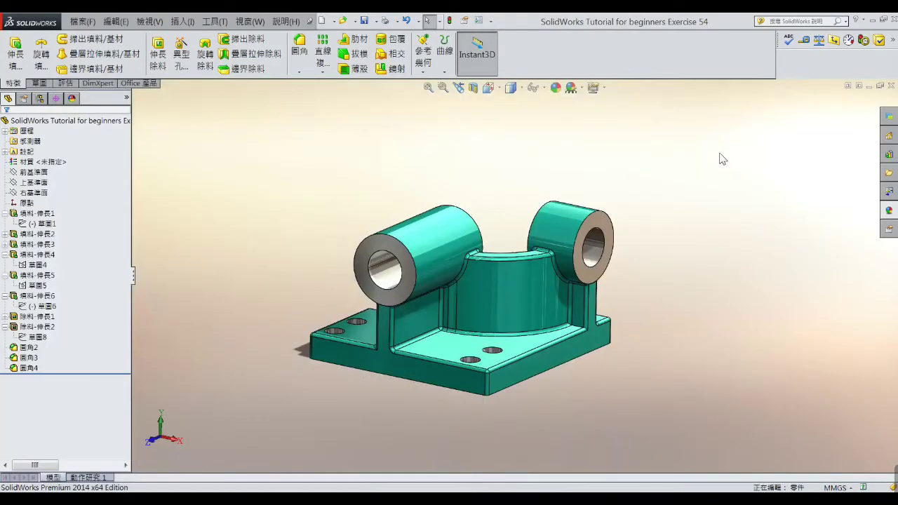
{"action": "middle_click_drag", "start_coordinate": [709, 190], "coordinate": [701, 233]}
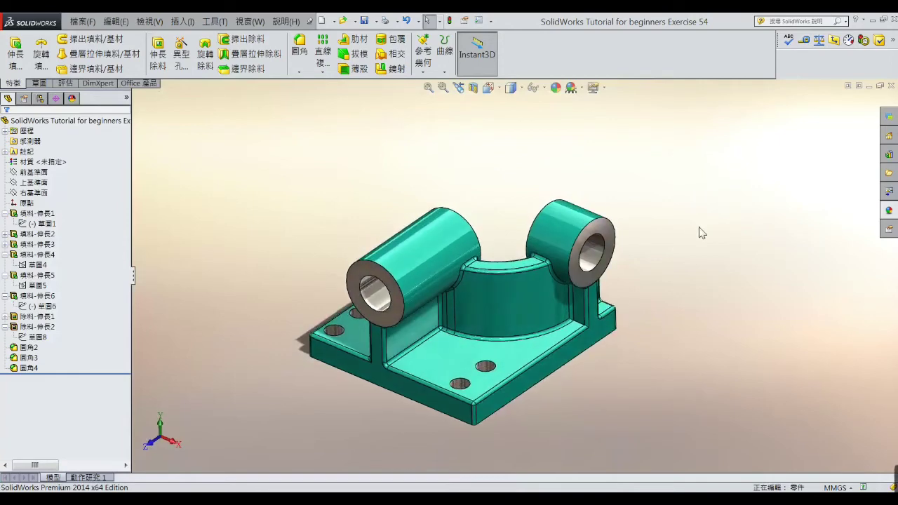
{"action": "mouse_move", "coordinate": [590, 375]}
{"action": "middle_mouse_down"}
{"action": "mouse_move", "coordinate": [605, 353]}
{"action": "mouse_move", "coordinate": [514, 361]}
{"action": "mouse_move", "coordinate": [505, 383]}
{"action": "mouse_move", "coordinate": [477, 391]}
{"action": "mouse_move", "coordinate": [547, 385]}
{"action": "mouse_move", "coordinate": [426, 374]}
{"action": "mouse_move", "coordinate": [386, 431]}
{"action": "mouse_move", "coordinate": [524, 411]}
{"action": "mouse_move", "coordinate": [576, 428]}
{"action": "middle_mouse_up"}
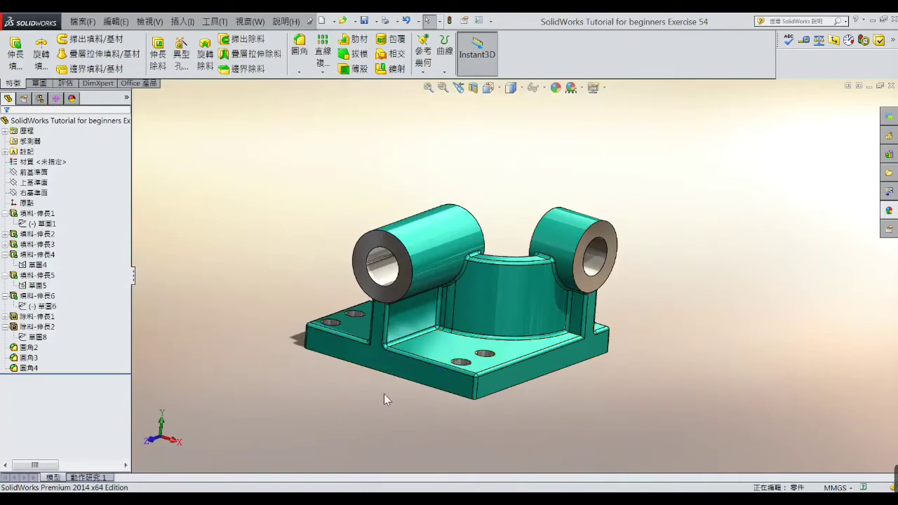
{"action": "mouse_move", "coordinate": [384, 394]}
{"action": "middle_mouse_down"}
{"action": "mouse_move", "coordinate": [423, 401]}
{"action": "mouse_move", "coordinate": [377, 411]}
{"action": "mouse_move", "coordinate": [369, 401]}
{"action": "mouse_move", "coordinate": [392, 416]}
{"action": "mouse_move", "coordinate": [390, 403]}
{"action": "middle_mouse_up"}
- Tilt the view to see the bracket's top, then minimize the part window
{"action": "scroll", "coordinate": [541, 335], "scroll_direction": "up", "scroll_amount": 2}
{"action": "scroll", "coordinate": [540, 338], "scroll_direction": "down", "scroll_amount": 2}
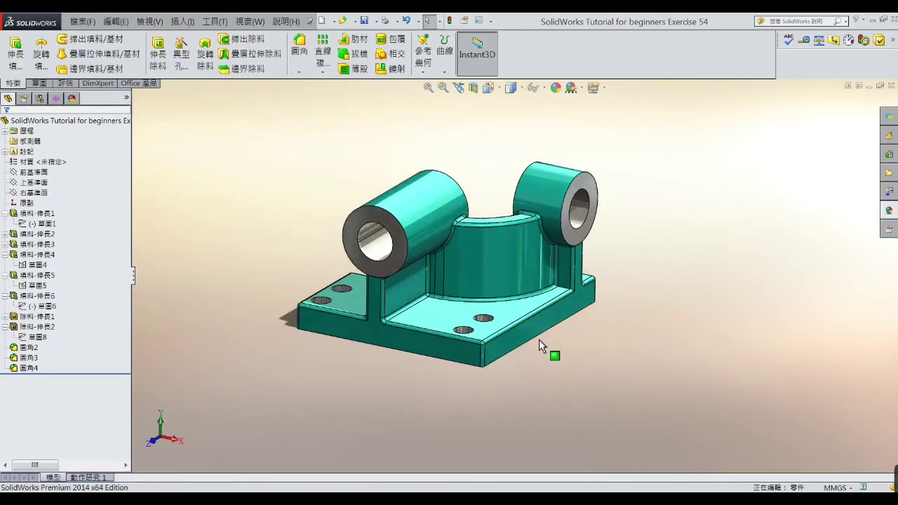
{"action": "middle_click_drag", "start_coordinate": [539, 340], "coordinate": [528, 361]}
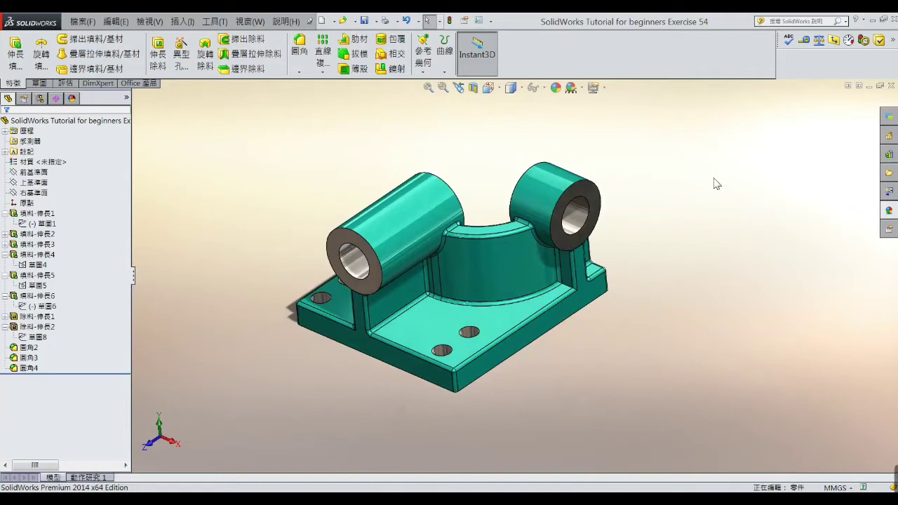
{"action": "left_click", "coordinate": [868, 85]}
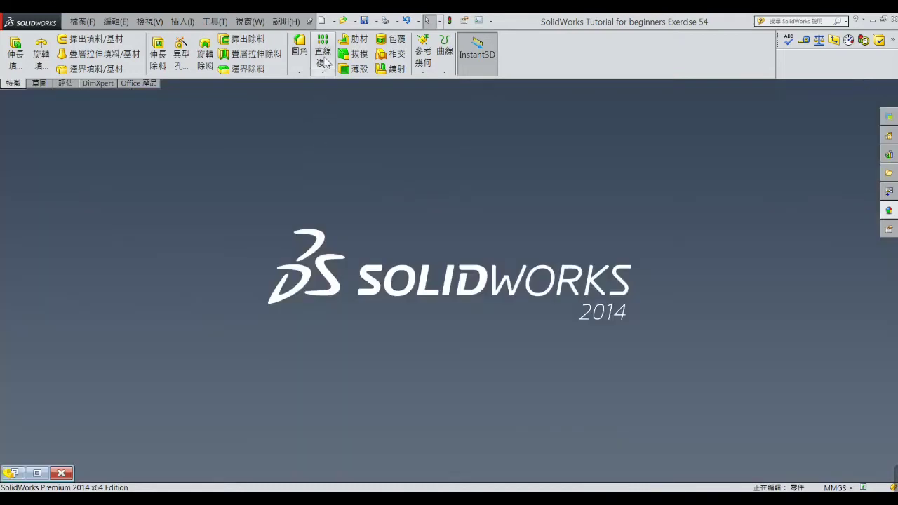
- Create a new part and start a sketch on the Top Plane
{"action": "left_click", "coordinate": [321, 20]}
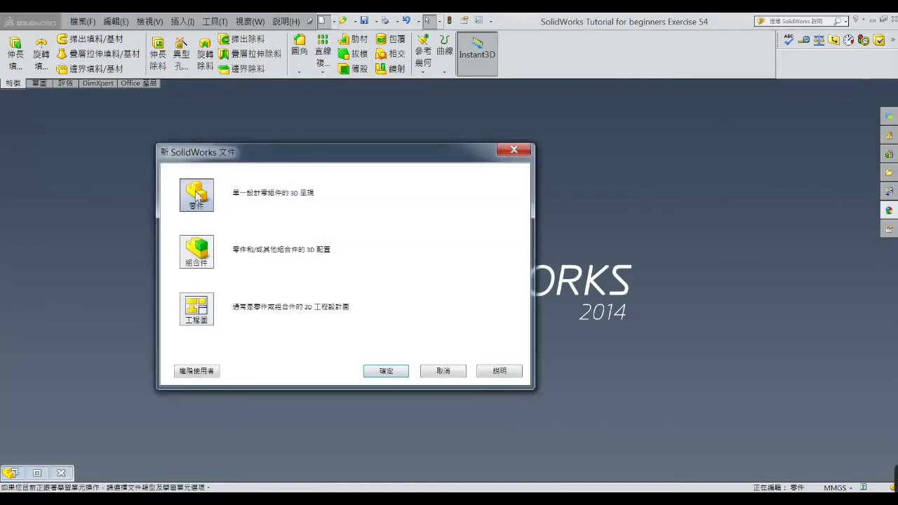
{"action": "left_click", "coordinate": [390, 373]}
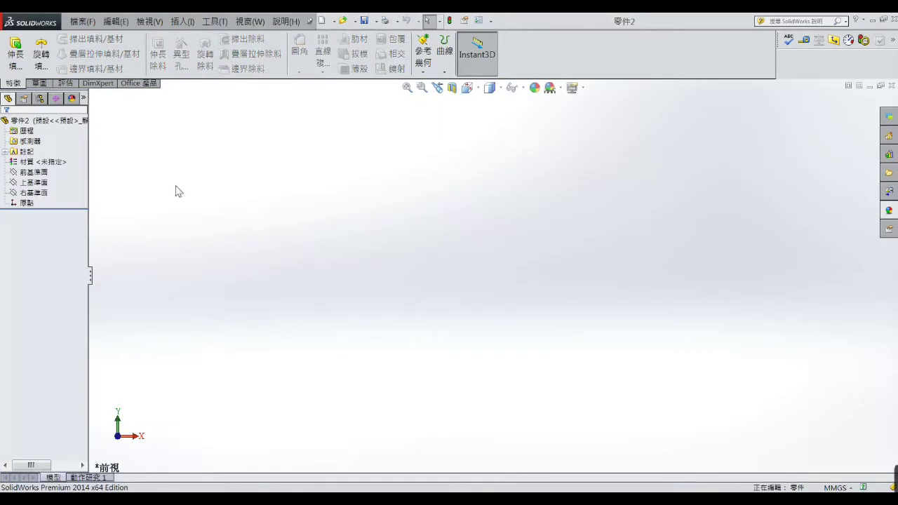
{"action": "left_click", "coordinate": [34, 182]}
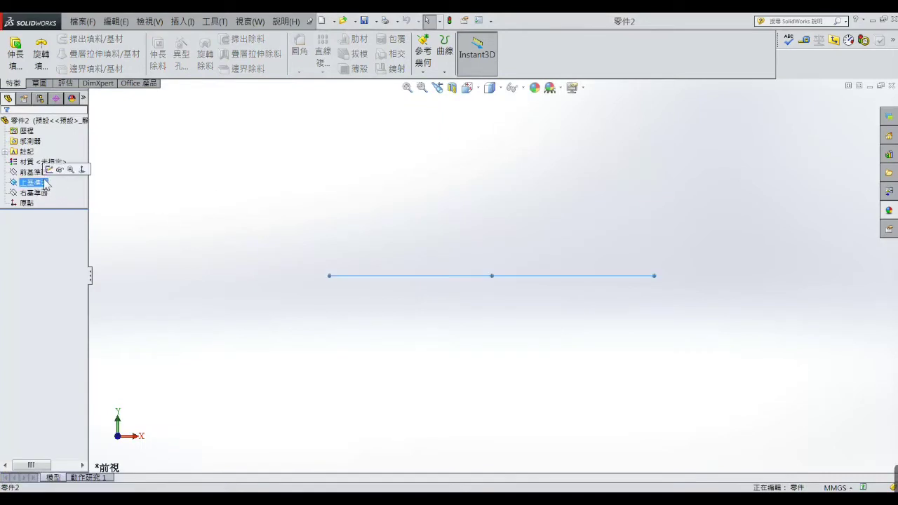
{"action": "left_click", "coordinate": [57, 175]}
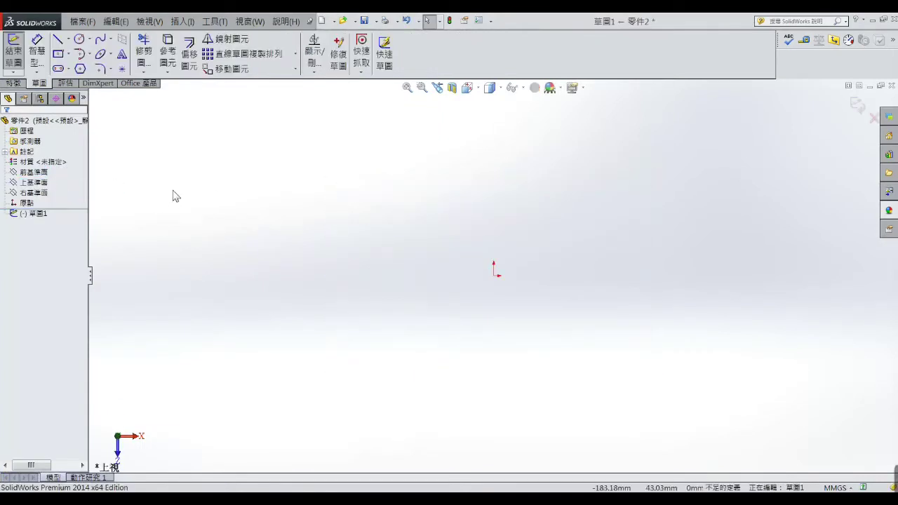
- Draw a center rectangle centred on the origin
{"action": "left_click", "coordinate": [60, 56]}
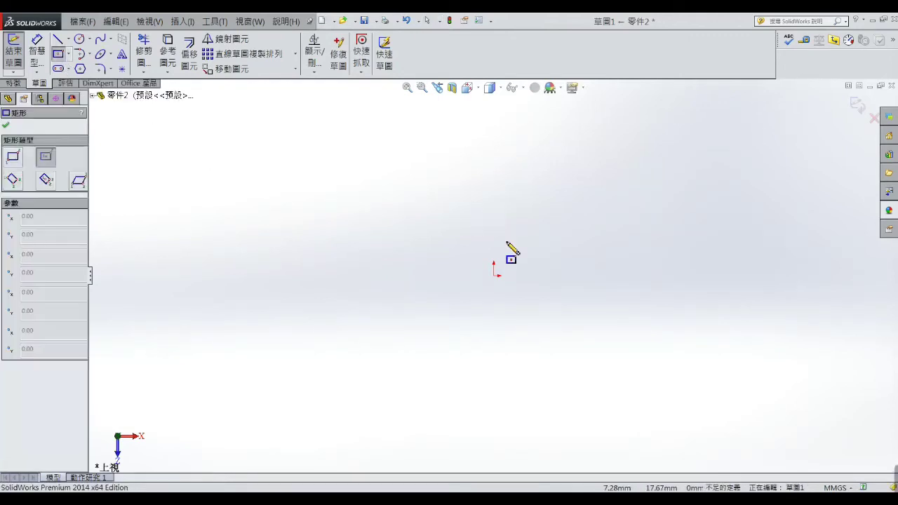
{"action": "left_click", "coordinate": [493, 273]}
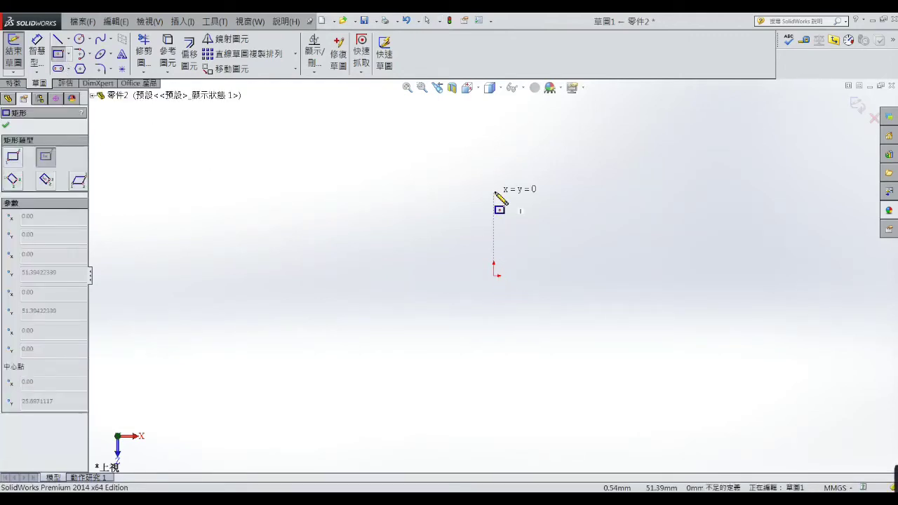
{"action": "left_click", "coordinate": [650, 152]}
{"action": "right_click", "coordinate": [650, 152]}
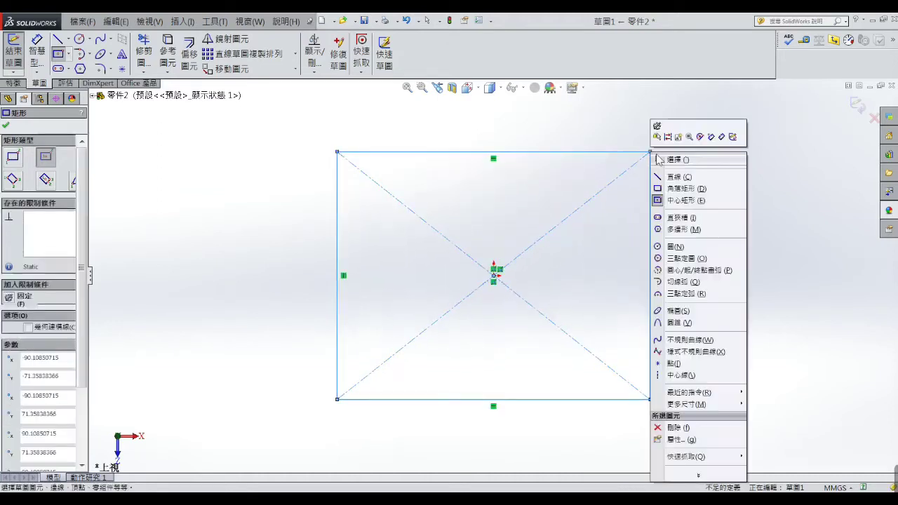
{"action": "left_click", "coordinate": [666, 161]}
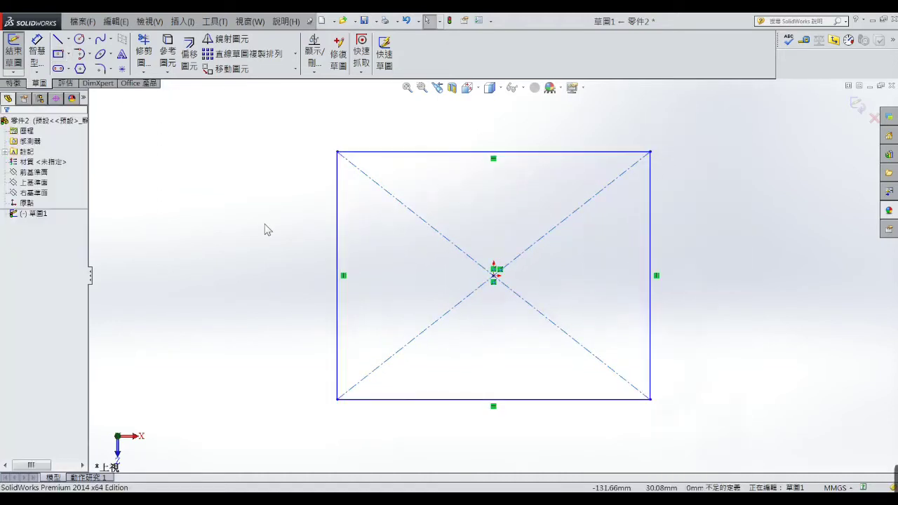
- Dimension the rectangle's height to 200 mm and its width to 213 mm
{"action": "left_click", "coordinate": [36, 46]}
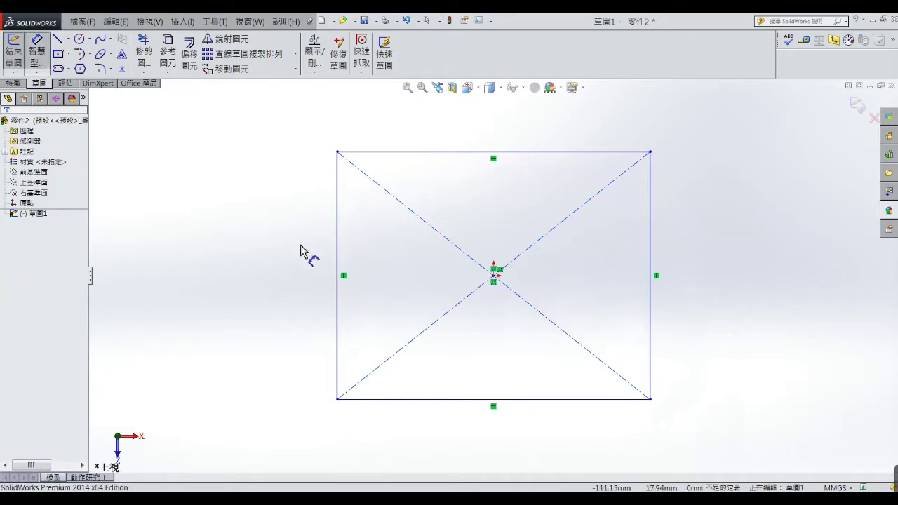
{"action": "left_click", "coordinate": [336, 273]}
{"action": "left_click", "coordinate": [312, 275]}
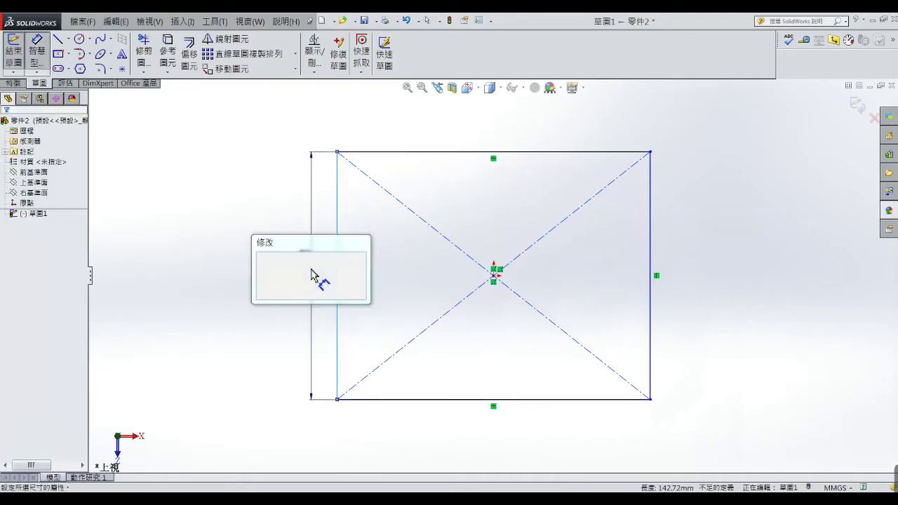
{"action": "type", "text": "2"}
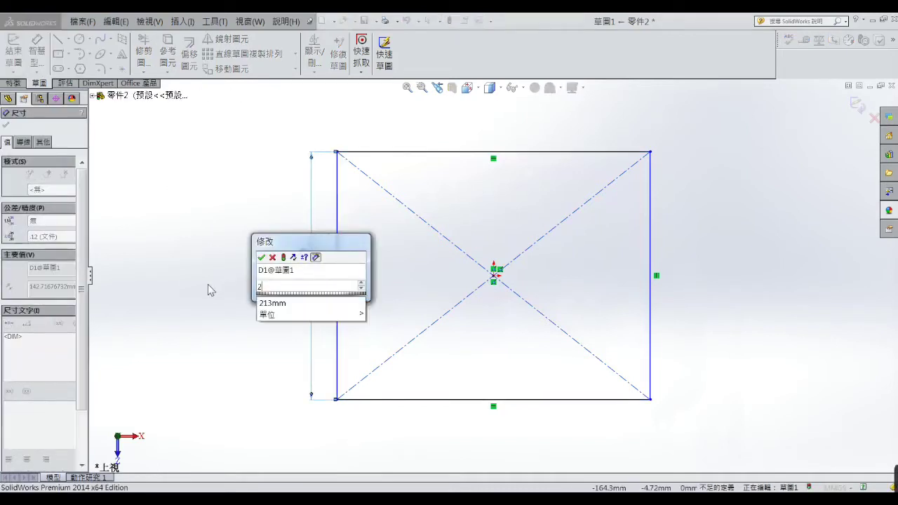
{"action": "type", "text": "00"}
{"action": "key", "text": "Return"}
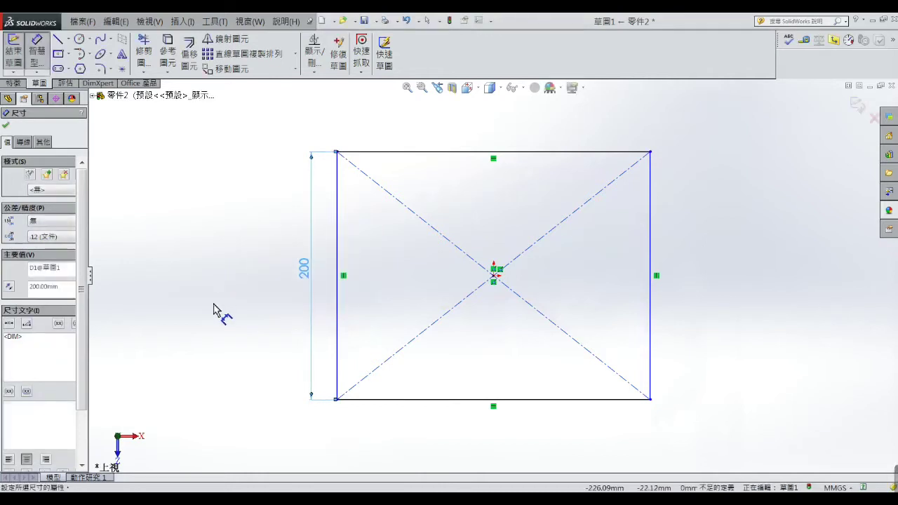
{"action": "left_click", "coordinate": [475, 400]}
{"action": "left_click", "coordinate": [470, 420]}
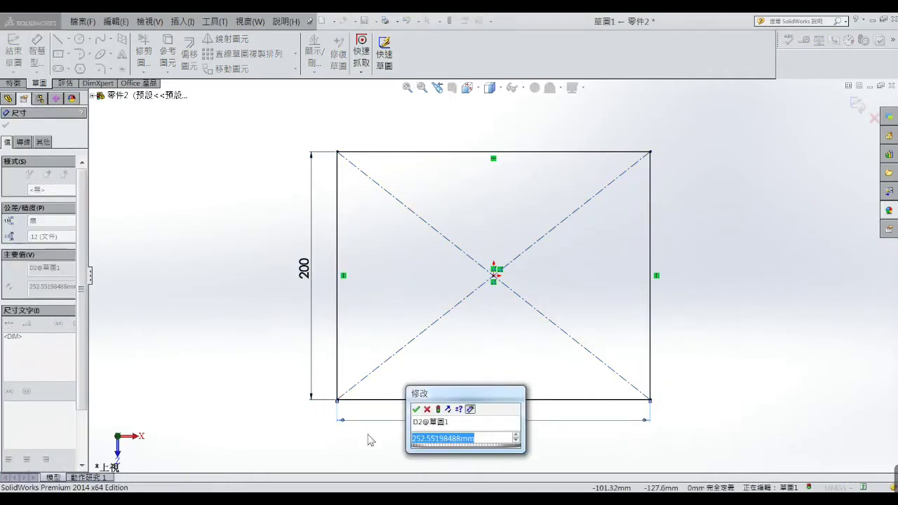
{"action": "type", "text": "213"}
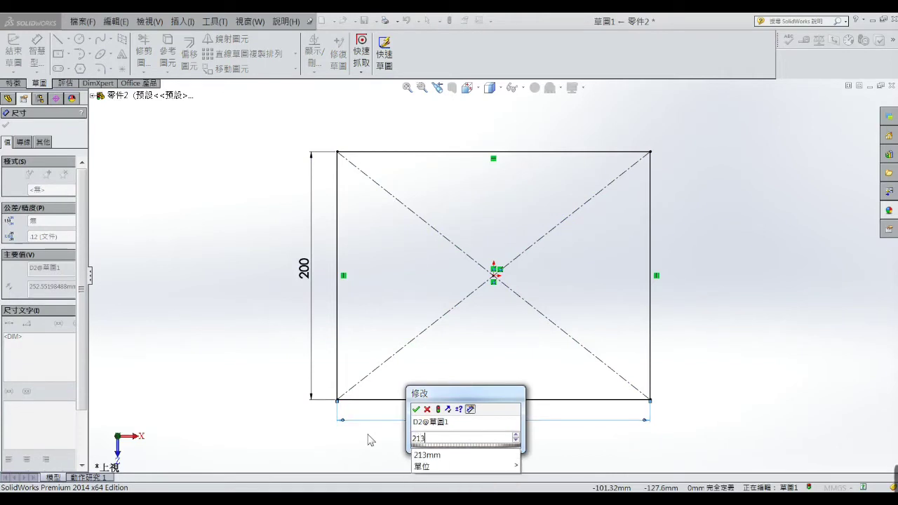
{"action": "key", "text": "Return"}
{"action": "left_click", "coordinate": [287, 324]}
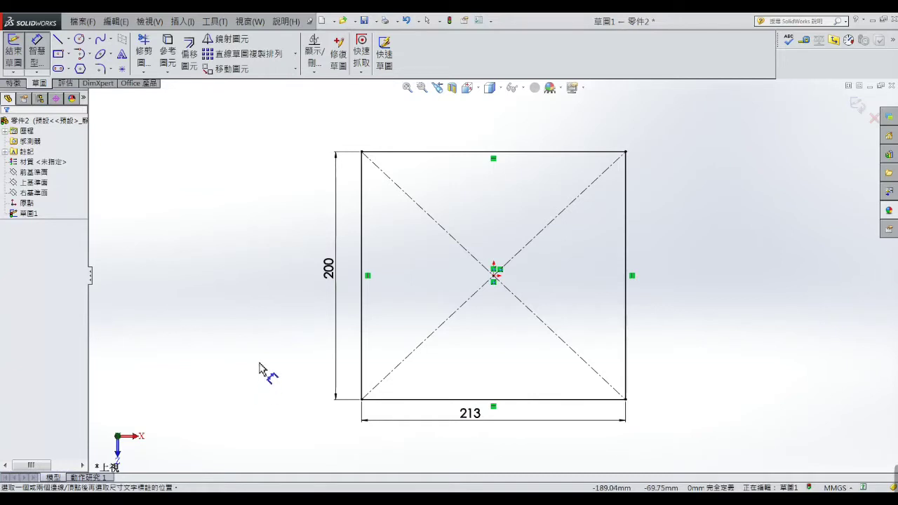
- Draw a vertical line down from the top edge, a tangent arc, and a horizontal line to the right edge
{"action": "left_click", "coordinate": [59, 40]}
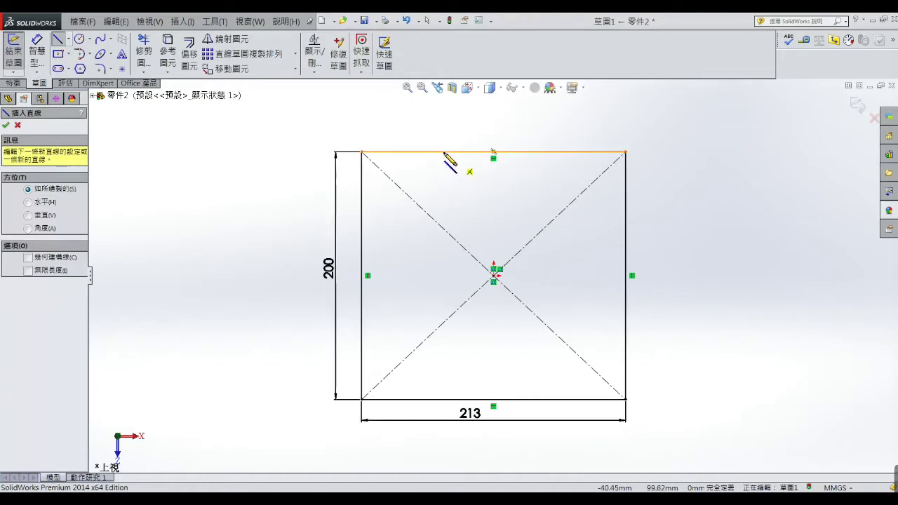
{"action": "left_click", "coordinate": [444, 172]}
{"action": "left_click", "coordinate": [443, 254]}
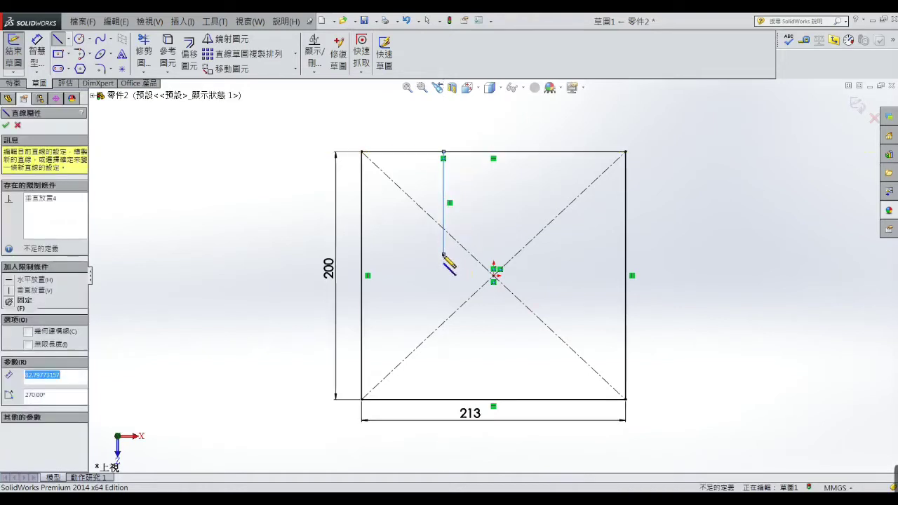
{"action": "left_click", "coordinate": [461, 298]}
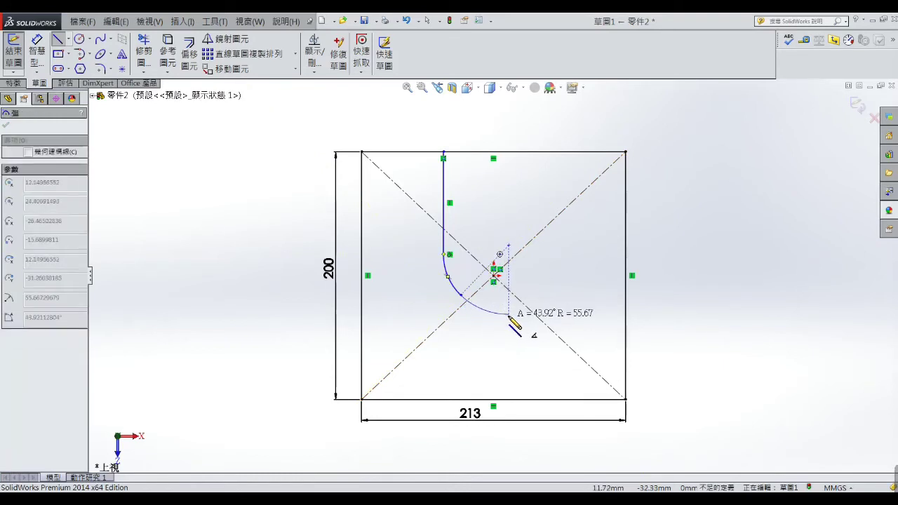
{"action": "left_click", "coordinate": [516, 317]}
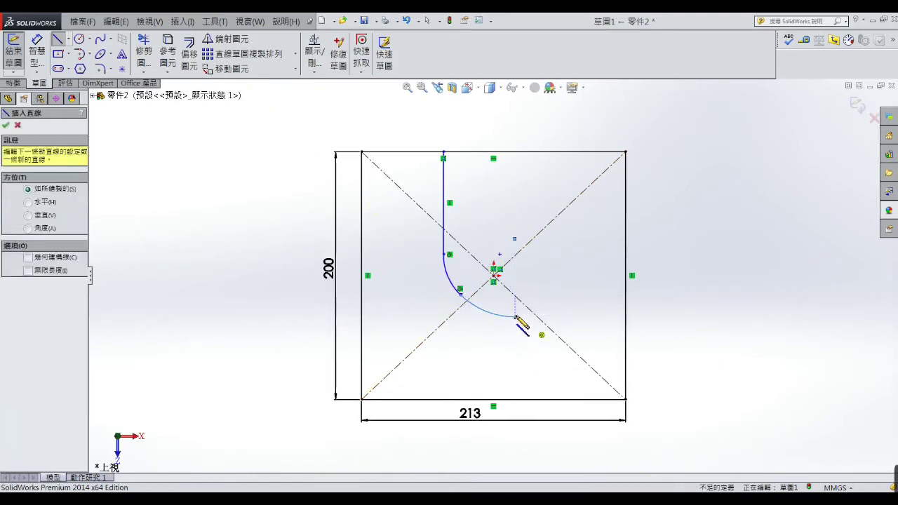
{"action": "left_click", "coordinate": [625, 317]}
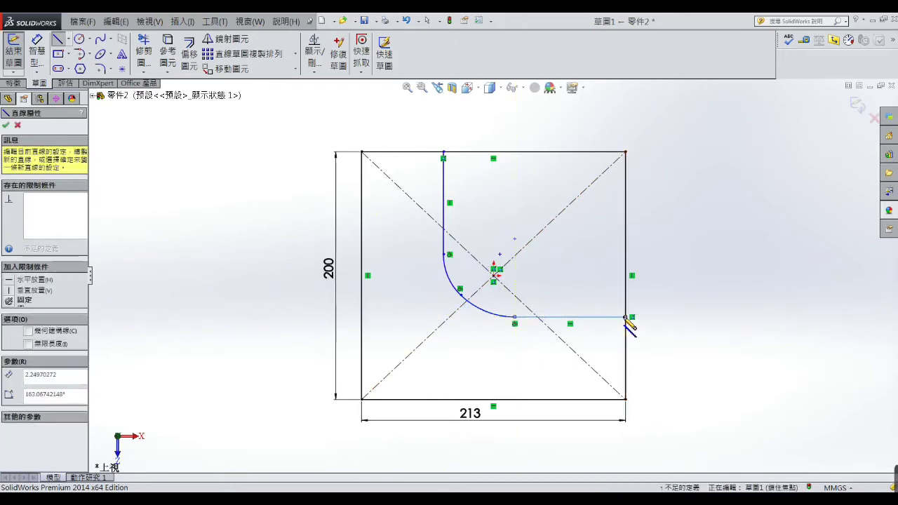
{"action": "right_click", "coordinate": [631, 277]}
{"action": "left_click", "coordinate": [635, 168]}
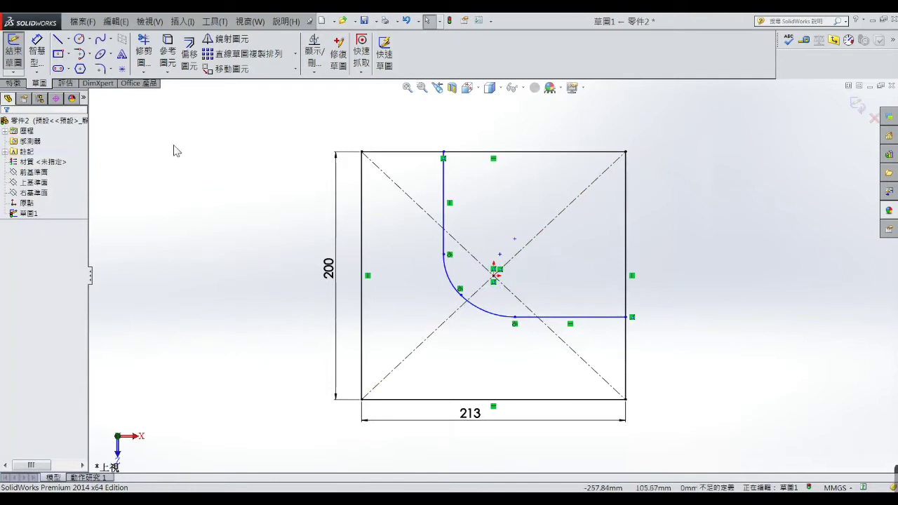
- Place a circle near the rectangle's lower-left corner
{"action": "left_click", "coordinate": [80, 39]}
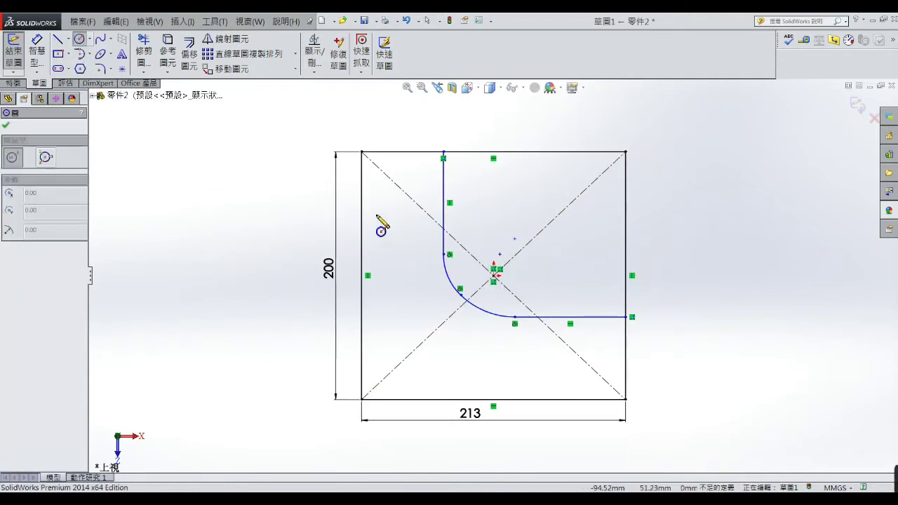
{"action": "left_click", "coordinate": [380, 348]}
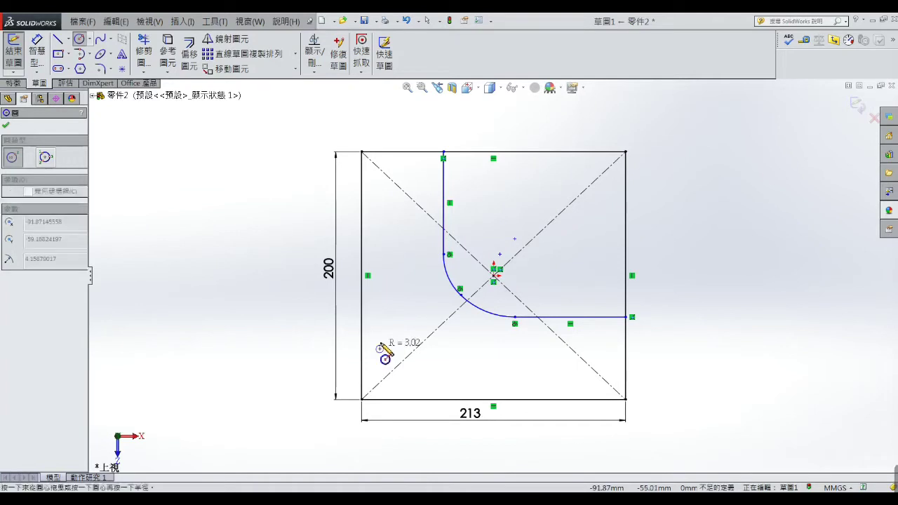
{"action": "right_click", "coordinate": [386, 353]}
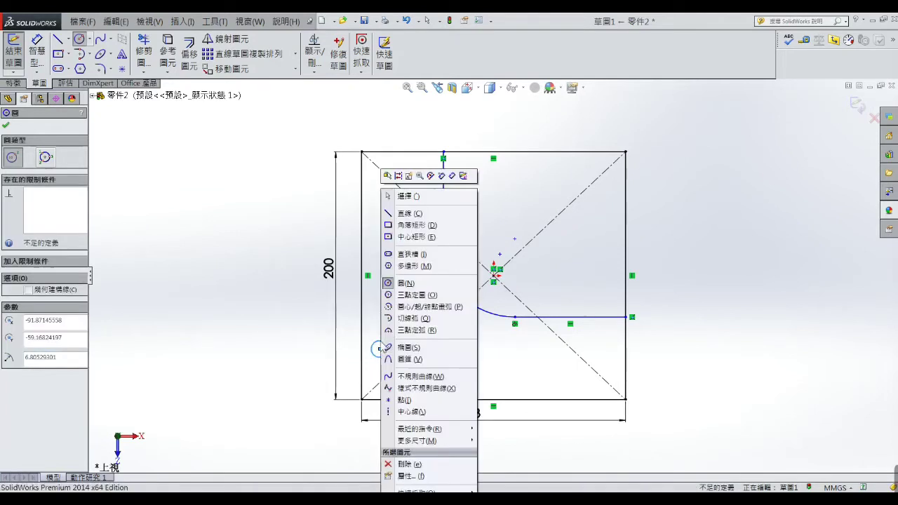
{"action": "left_click", "coordinate": [389, 197]}
- Dimension the circle to Ø19 and 19 mm from the left edge
{"action": "left_click", "coordinate": [36, 50]}
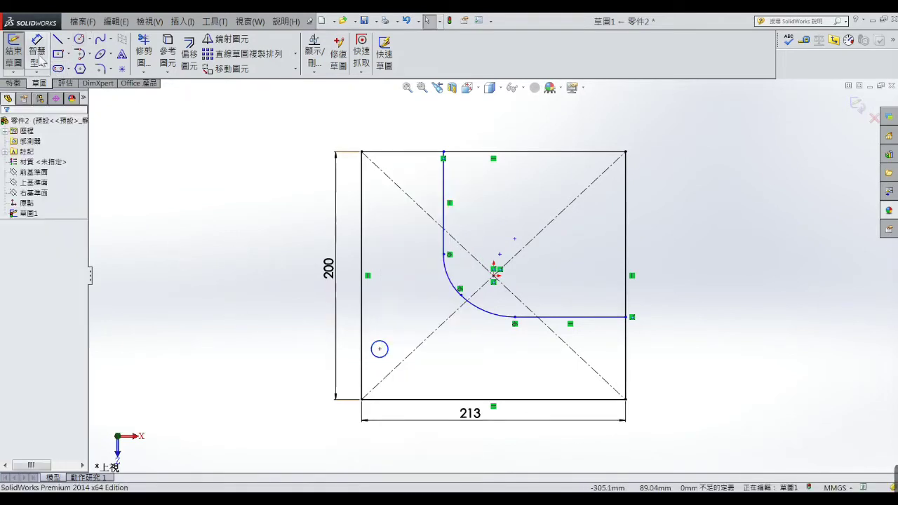
{"action": "left_click", "coordinate": [379, 345]}
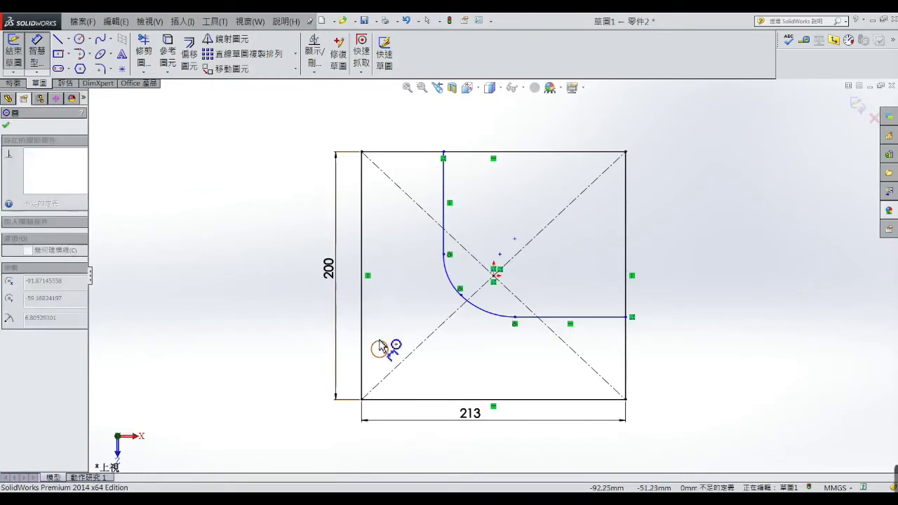
{"action": "left_click", "coordinate": [378, 347]}
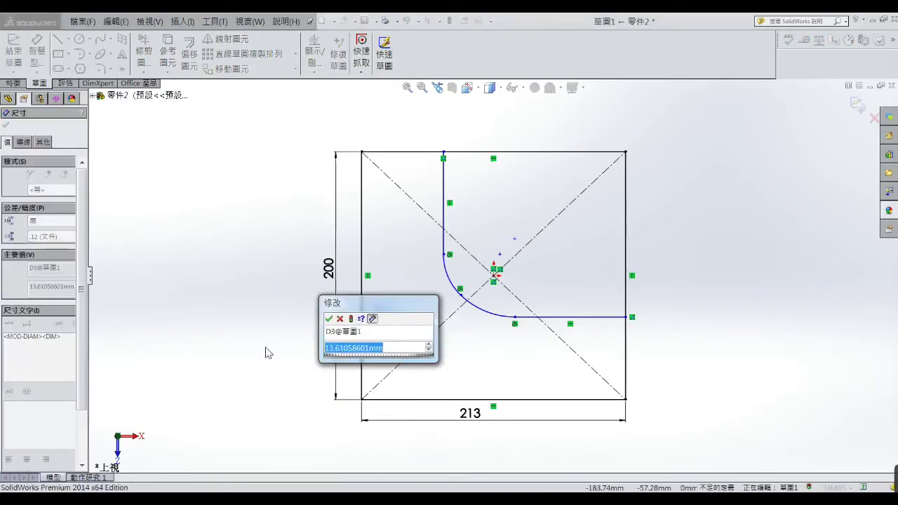
{"action": "type", "text": "19"}
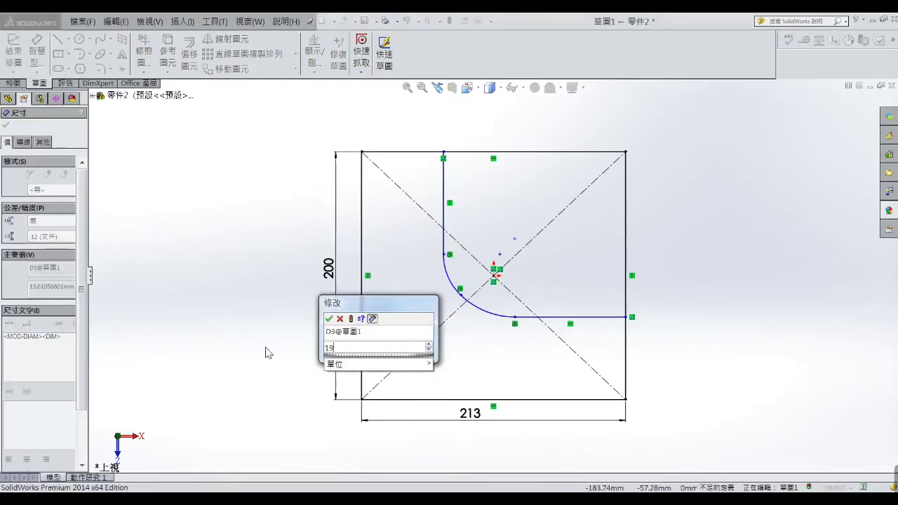
{"action": "key", "text": "Return"}
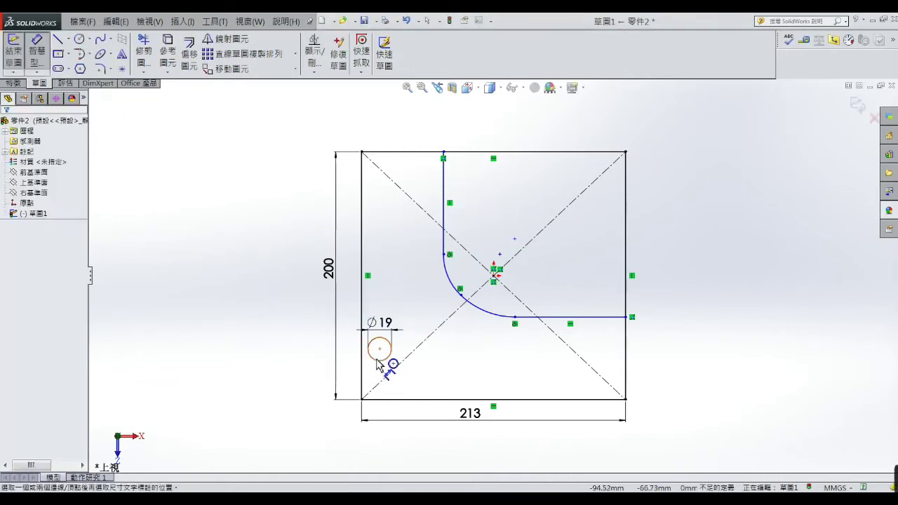
{"action": "left_click", "coordinate": [371, 358]}
{"action": "left_click", "coordinate": [362, 371]}
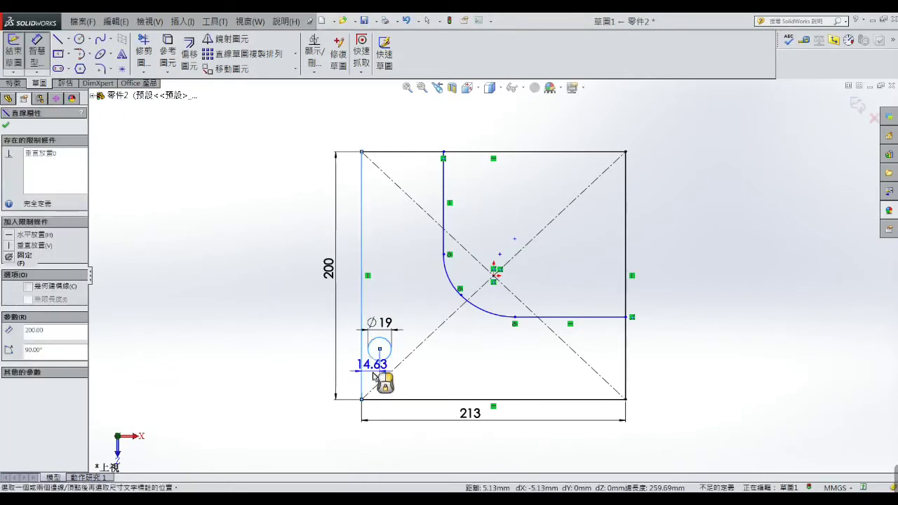
{"action": "left_click", "coordinate": [379, 378]}
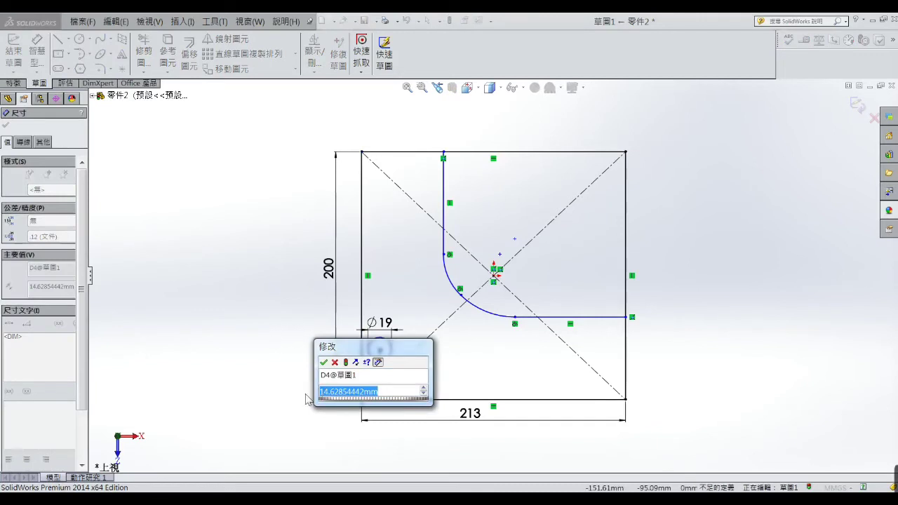
{"action": "type", "text": "19"}
{"action": "key", "text": "Return"}
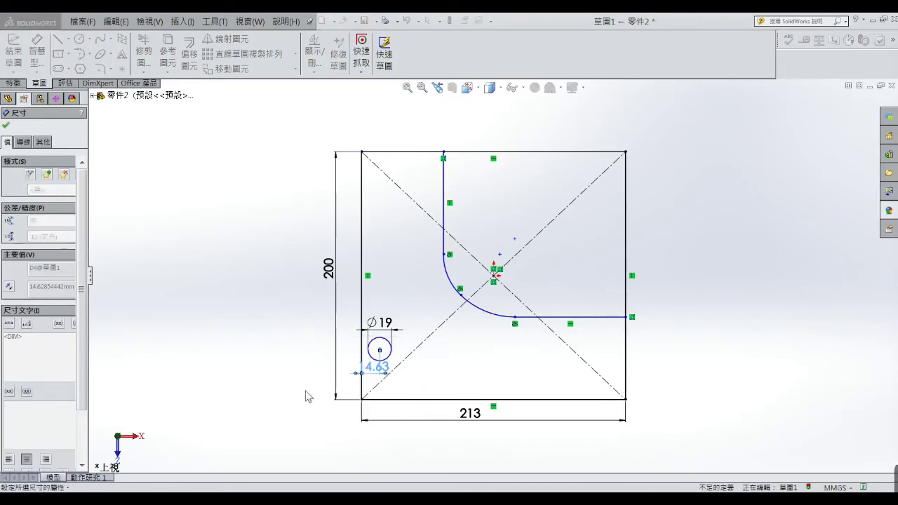
{"action": "left_click", "coordinate": [283, 369]}
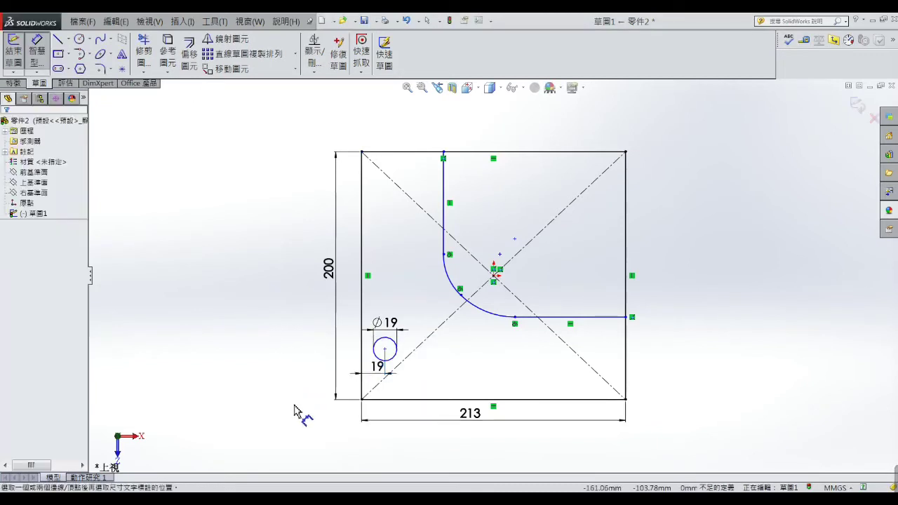
- Set the circle 32 mm above the bottom edge, then switch to the reference drawing
{"action": "left_click", "coordinate": [392, 358]}
{"action": "left_click", "coordinate": [400, 399]}
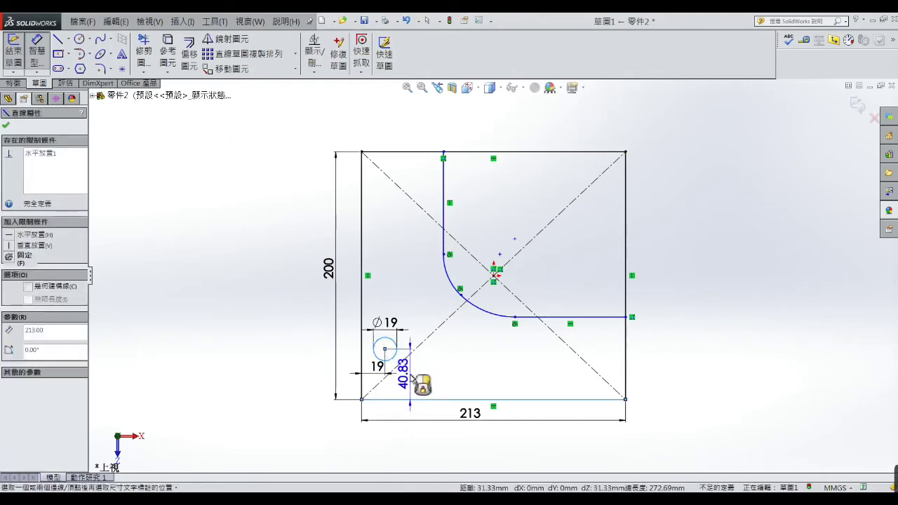
{"action": "left_click", "coordinate": [416, 384]}
{"action": "left_click_drag", "start_coordinate": [423, 391], "coordinate": [335, 398]}
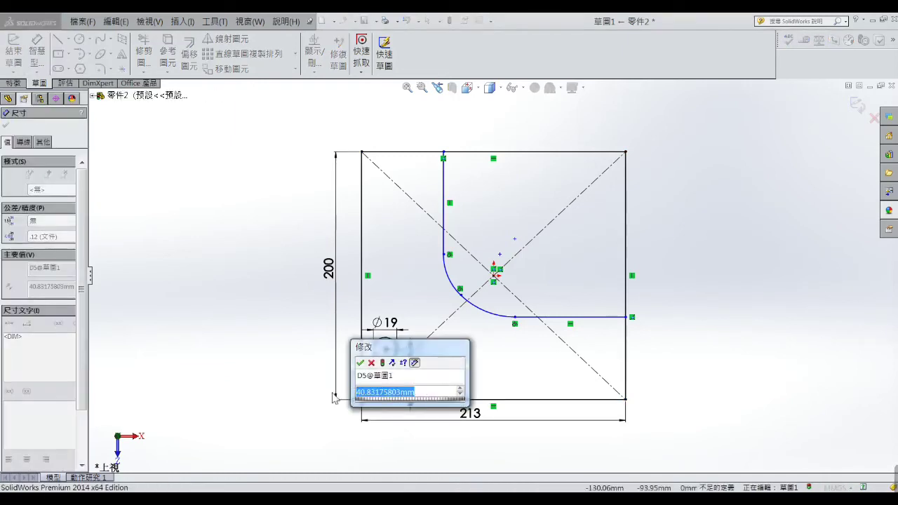
{"action": "type", "text": "32"}
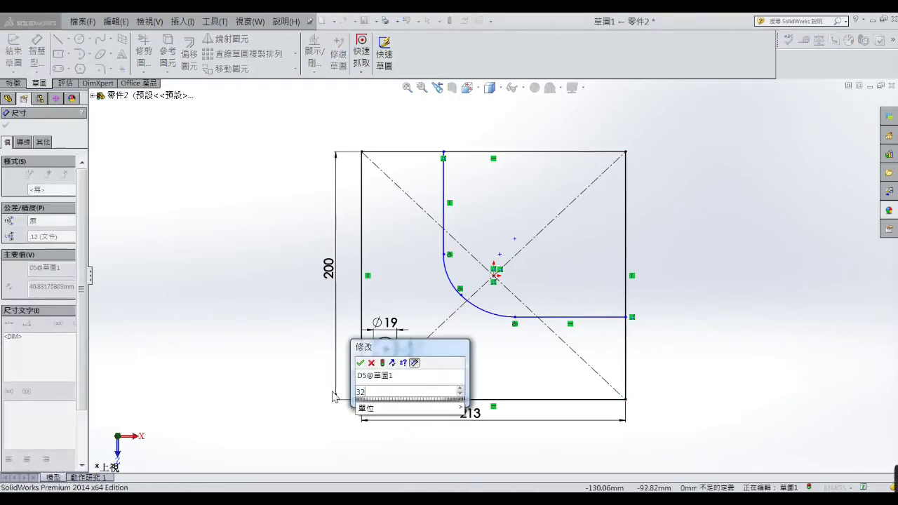
{"action": "left_click", "coordinate": [361, 364]}
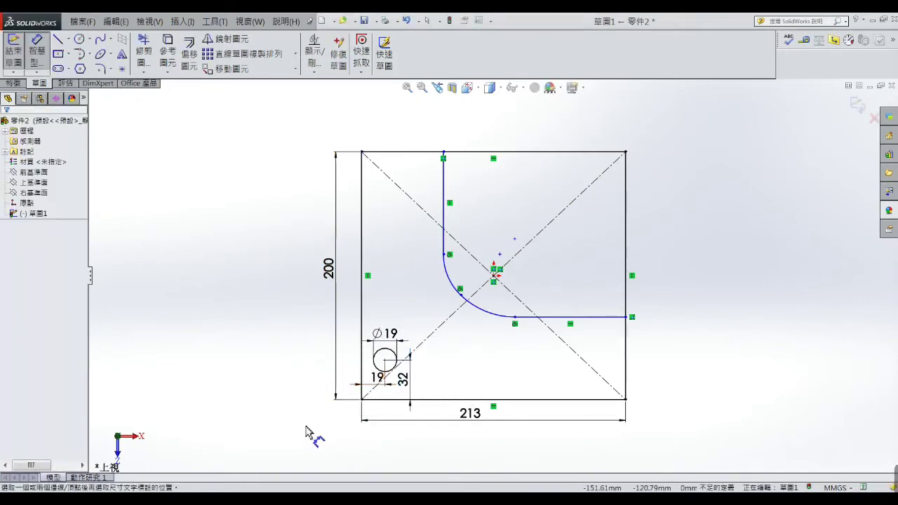
{"action": "key", "text": "alt+Tab"}
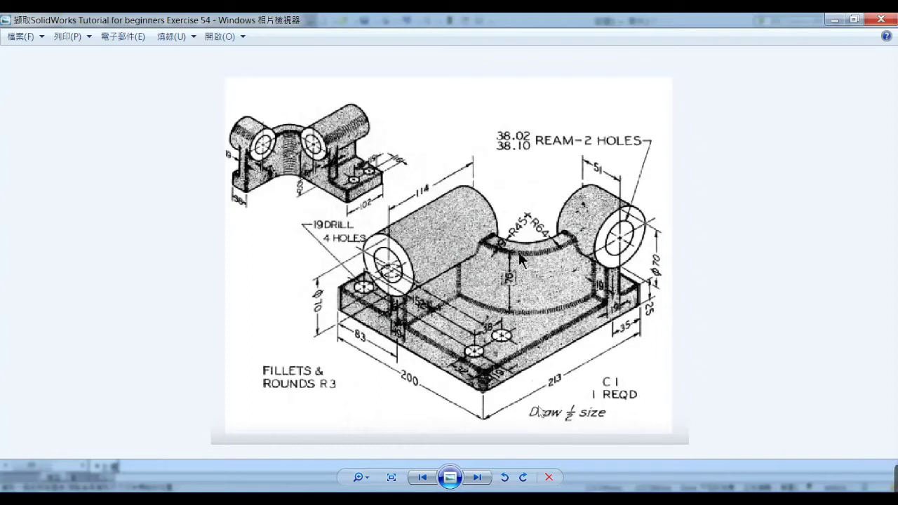
- Minimize the Photo Viewer reference drawing to return to the SolidWorks sketch
{"action": "left_click", "coordinate": [834, 19]}
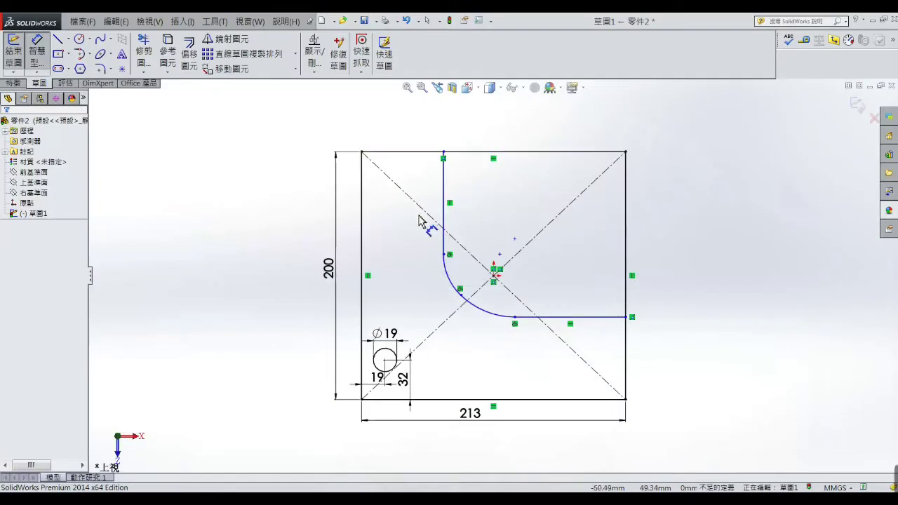
- Linear-pattern the Ø19 circle into a 2 × 2 grid spaced 38 mm and 152 mm
{"action": "left_click", "coordinate": [295, 54]}
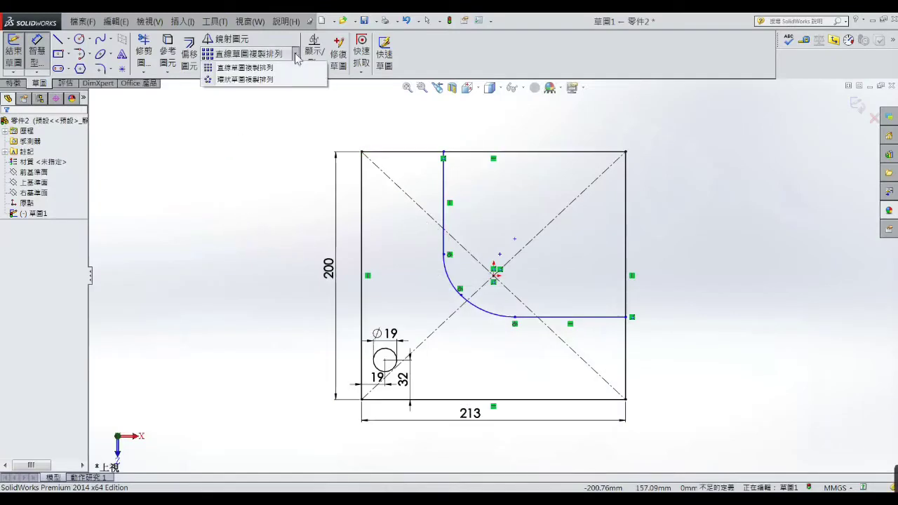
{"action": "left_click", "coordinate": [277, 68]}
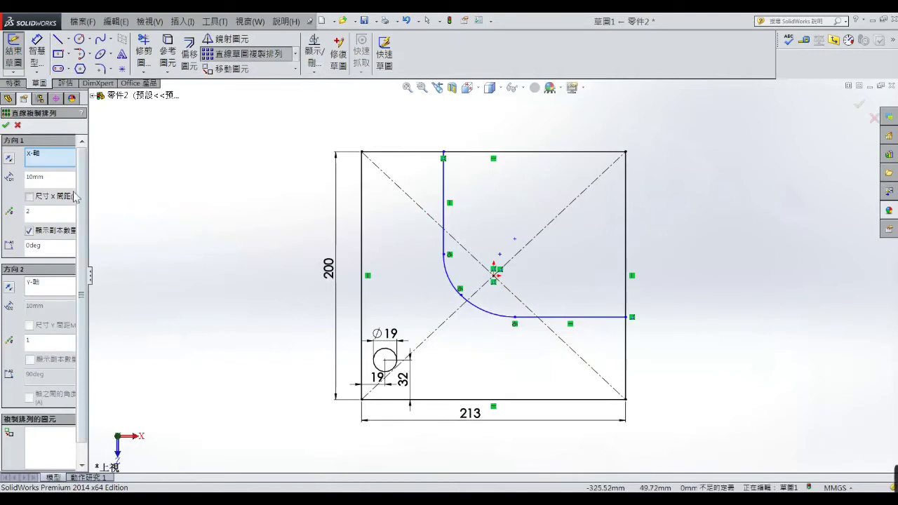
{"action": "left_click_drag", "start_coordinate": [65, 180], "coordinate": [3, 176]}
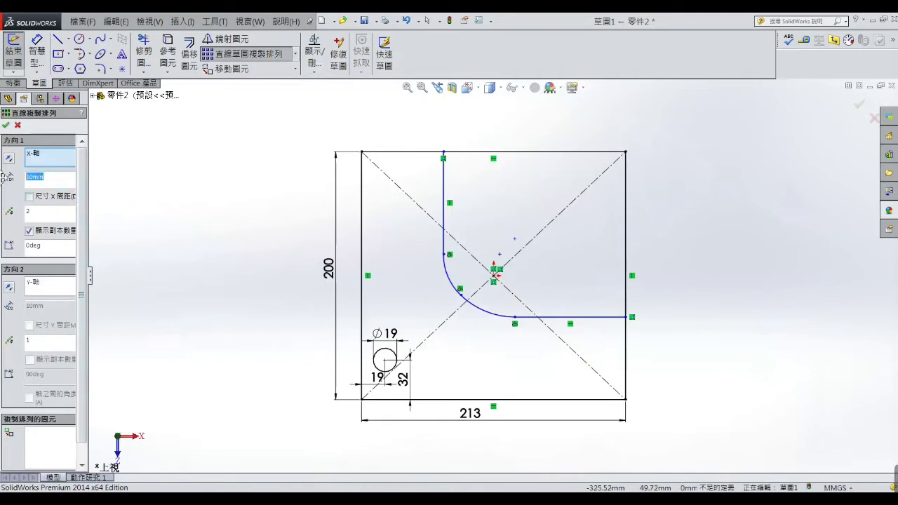
{"action": "type", "text": "38"}
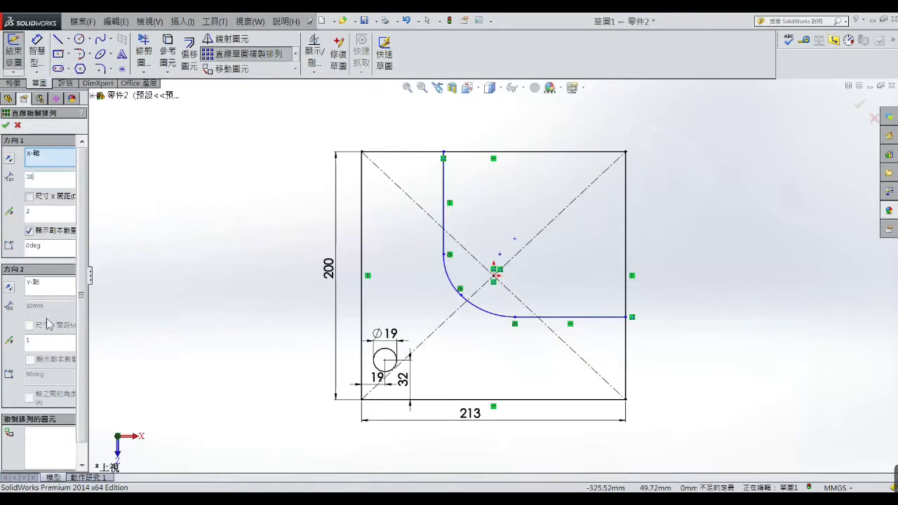
{"action": "key", "text": "Return"}
{"action": "left_click", "coordinate": [79, 344]}
{"action": "left_click_drag", "start_coordinate": [89, 338], "coordinate": [123, 338]}
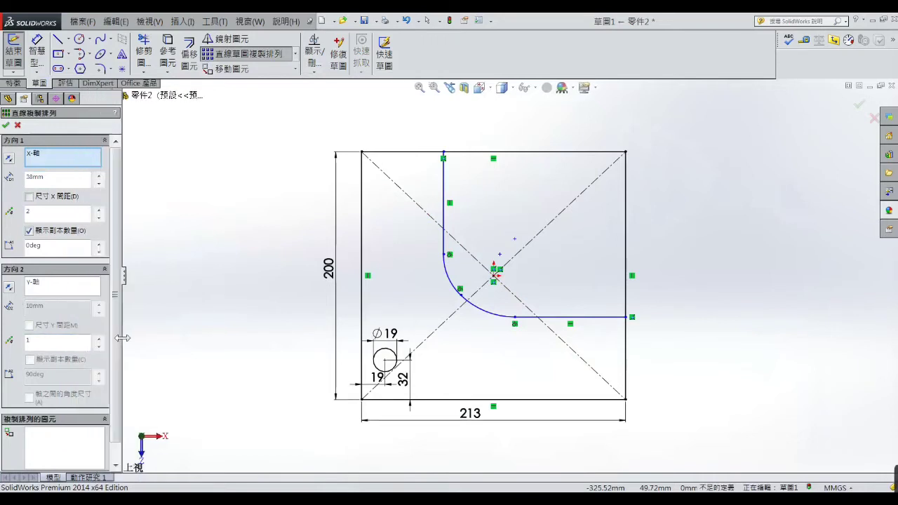
{"action": "left_click", "coordinate": [98, 339]}
{"action": "left_click_drag", "start_coordinate": [68, 312], "coordinate": [15, 308]}
{"action": "type", "text": "152"}
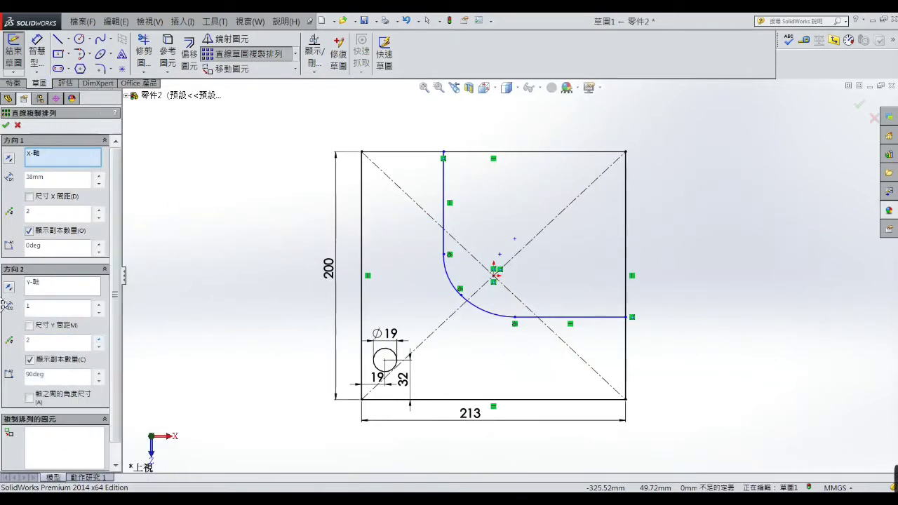
{"action": "left_click", "coordinate": [42, 439]}
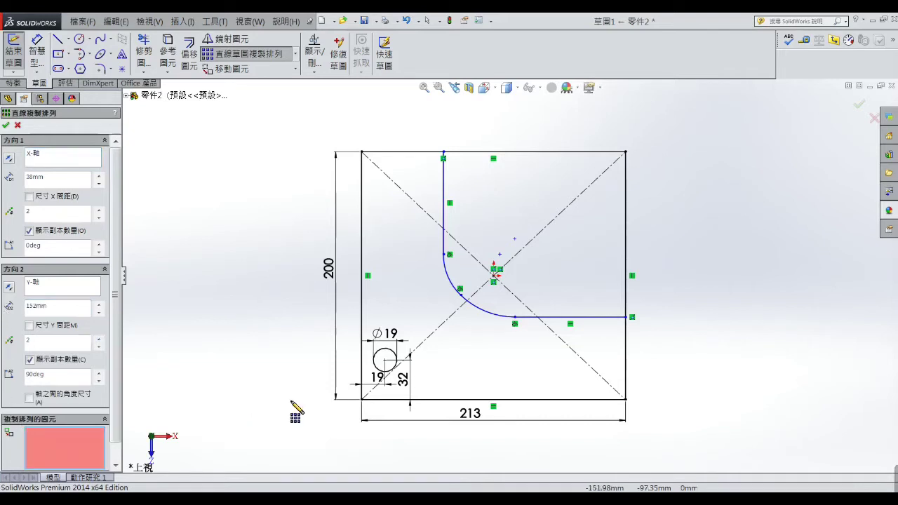
{"action": "left_click", "coordinate": [377, 370]}
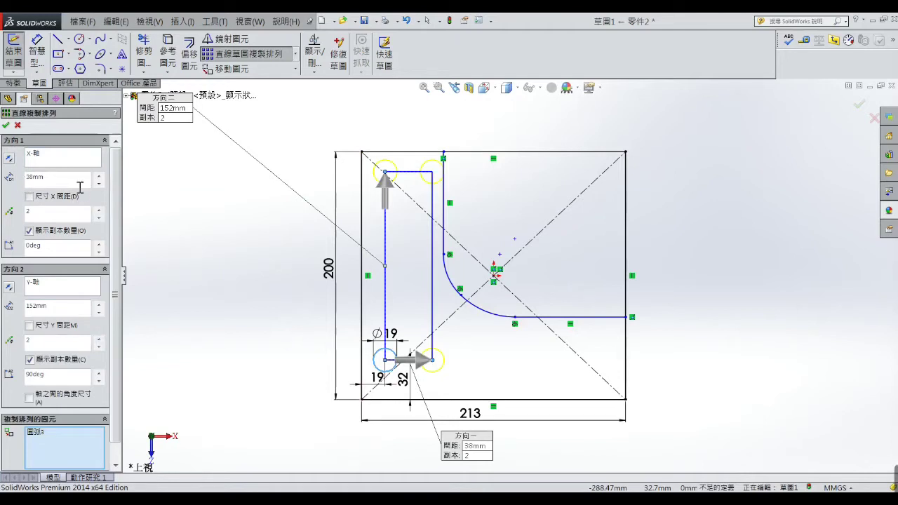
{"action": "left_click", "coordinate": [6, 125]}
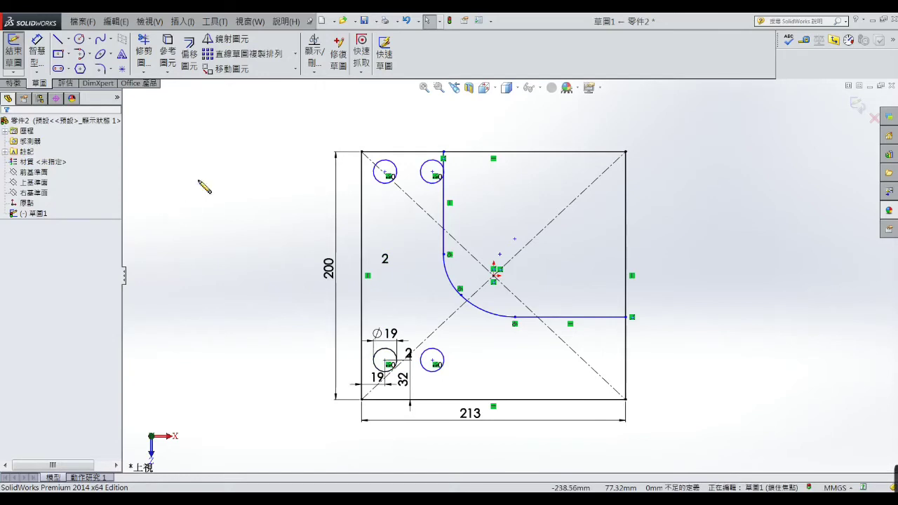
- Check the reference drawing, then dimension the vertical line 102 mm from the left edge
{"action": "left_click", "coordinate": [40, 57]}
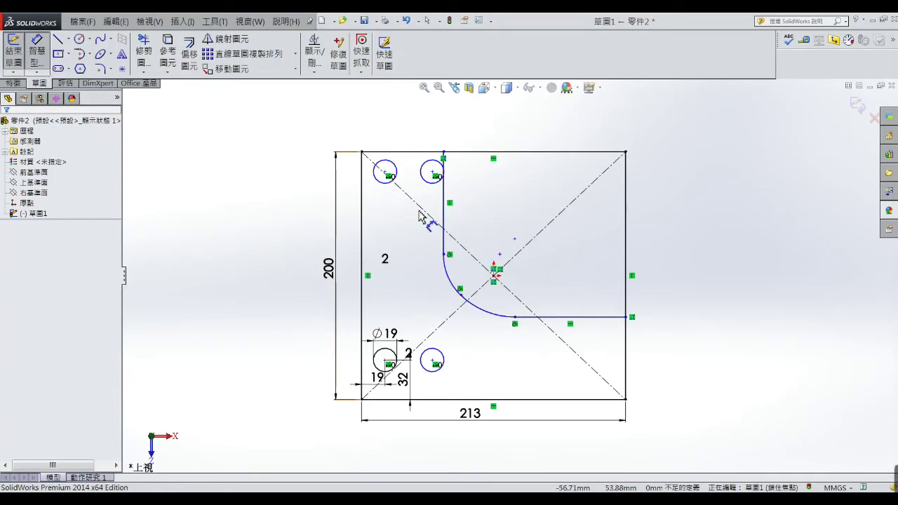
{"action": "key", "text": "alt+Tab"}
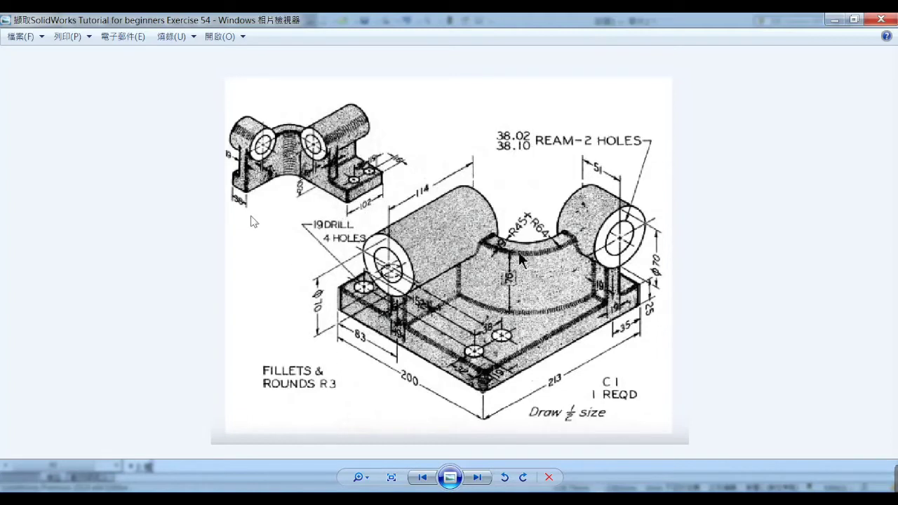
{"action": "left_click", "coordinate": [834, 21]}
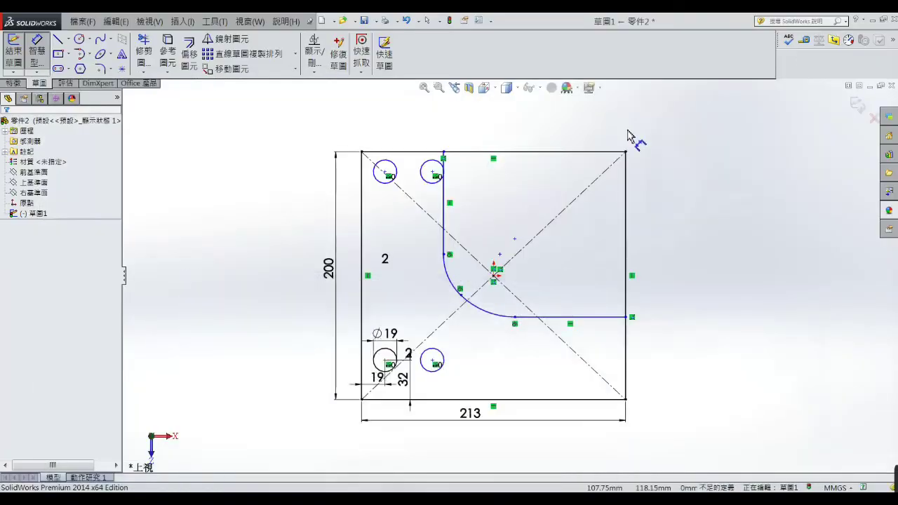
{"action": "left_click", "coordinate": [363, 200]}
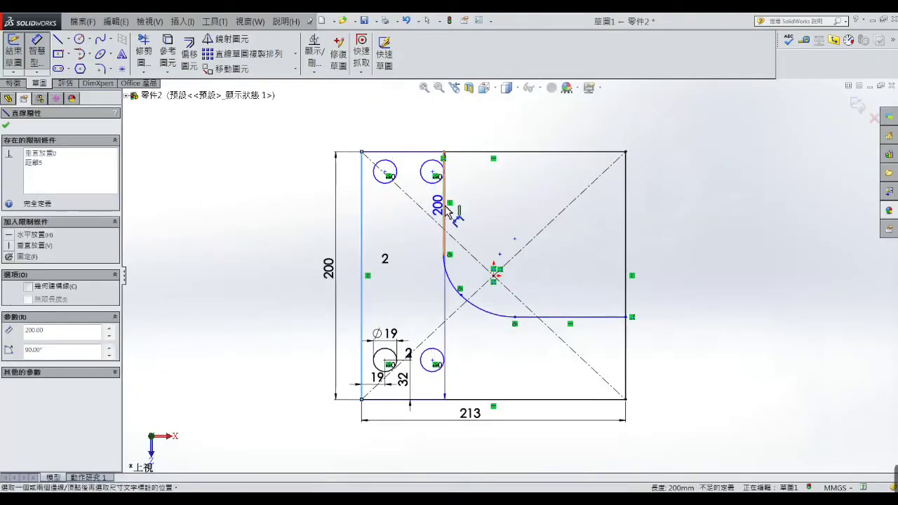
{"action": "left_click", "coordinate": [444, 200]}
{"action": "left_click", "coordinate": [424, 147]}
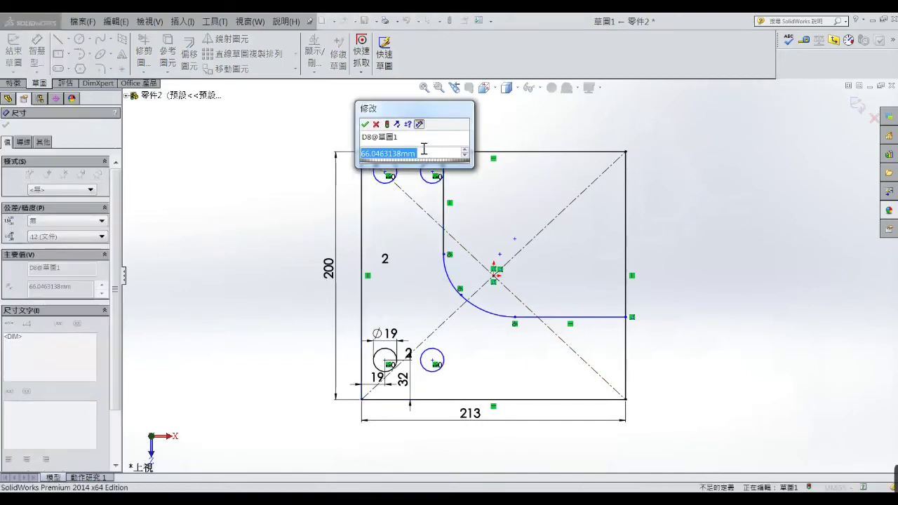
{"action": "type", "text": "1"}
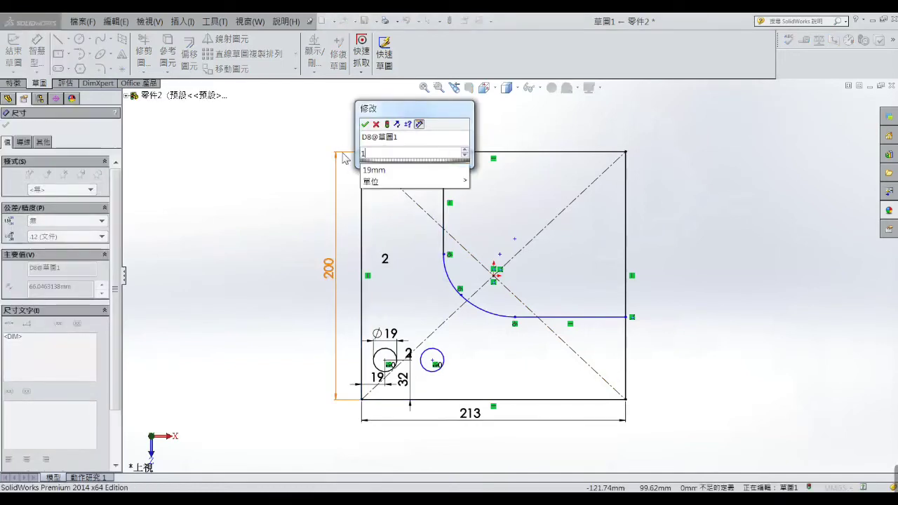
{"action": "type", "text": "02"}
{"action": "key", "text": "Return"}
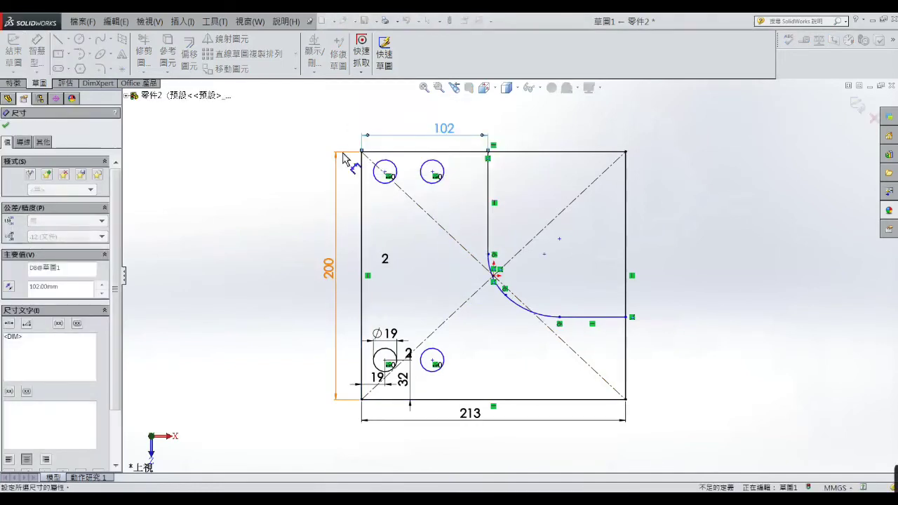
{"action": "key", "text": "Escape"}
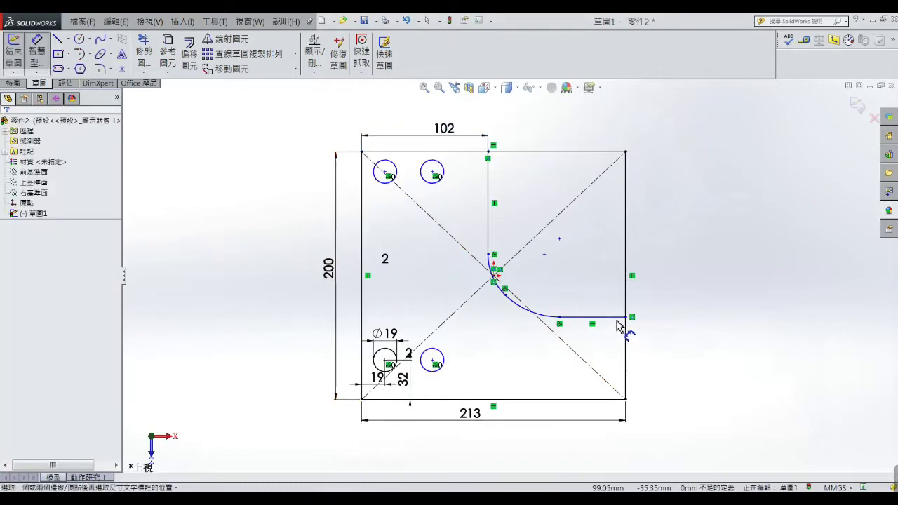
- Dimension the horizontal line 38 mm above the bottom edge
{"action": "left_click", "coordinate": [618, 318]}
{"action": "left_click", "coordinate": [608, 400]}
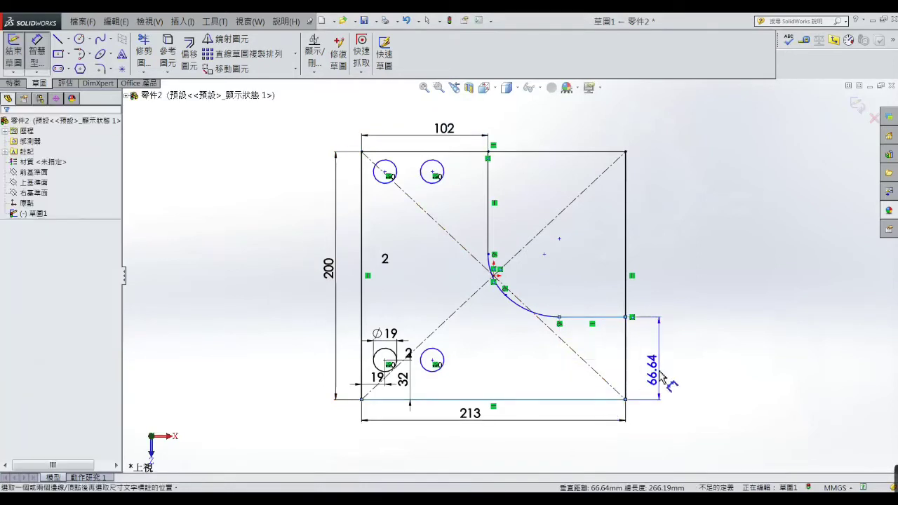
{"action": "left_click", "coordinate": [656, 370]}
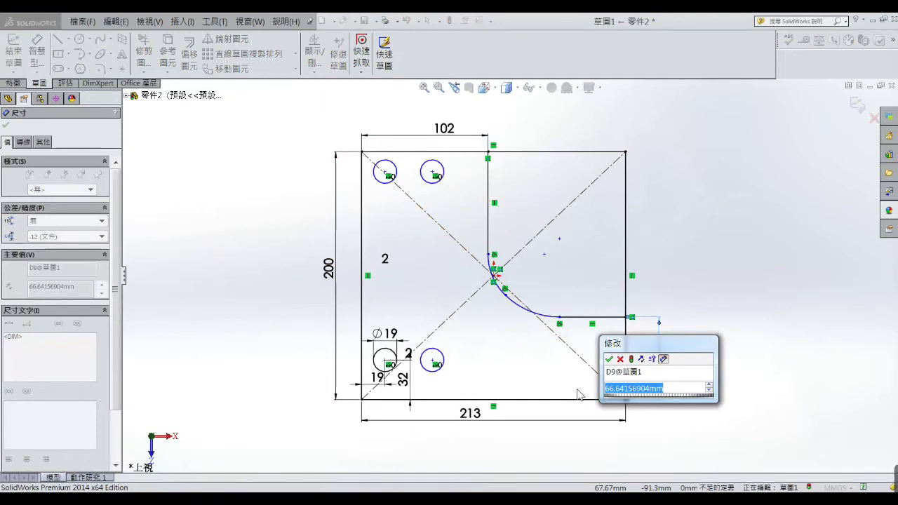
{"action": "type", "text": "38"}
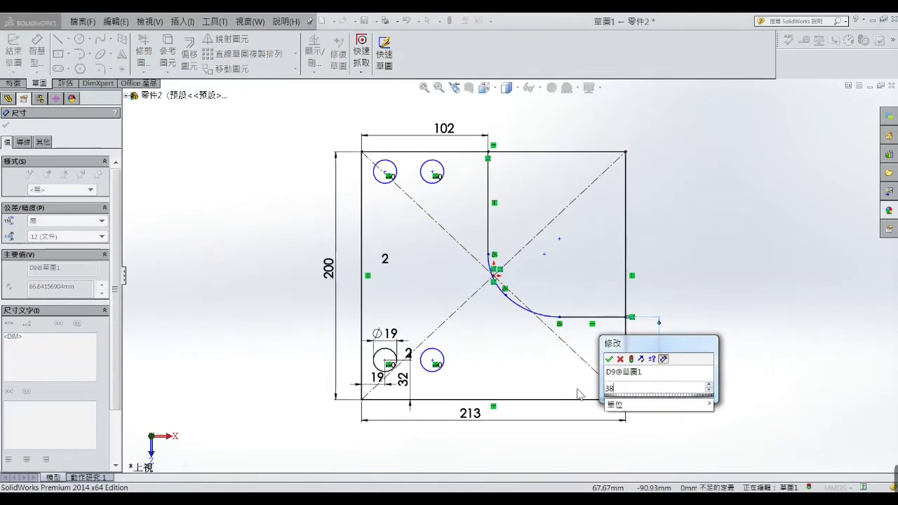
{"action": "key", "text": "Return"}
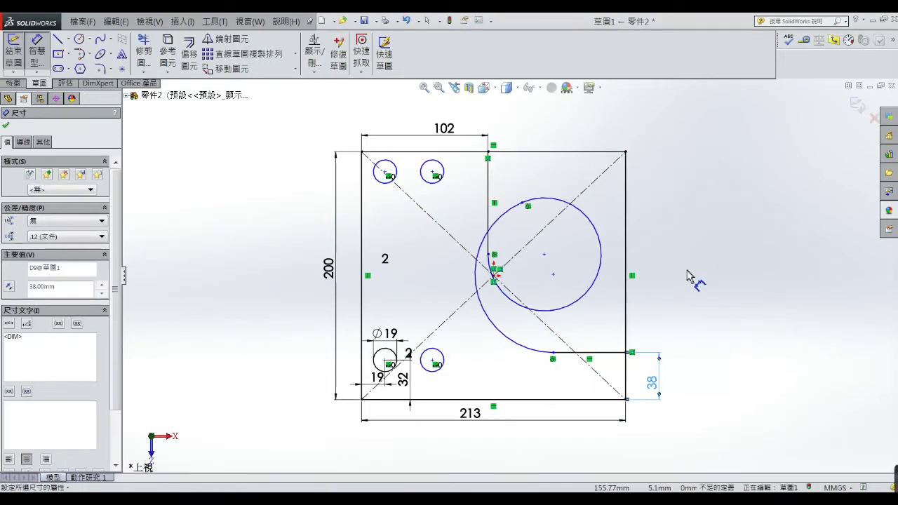
{"action": "right_click", "coordinate": [691, 278]}
- Drag the large arc so it curves from the sketch centre into the 38 mm horizontal line
{"action": "left_click", "coordinate": [714, 189]}
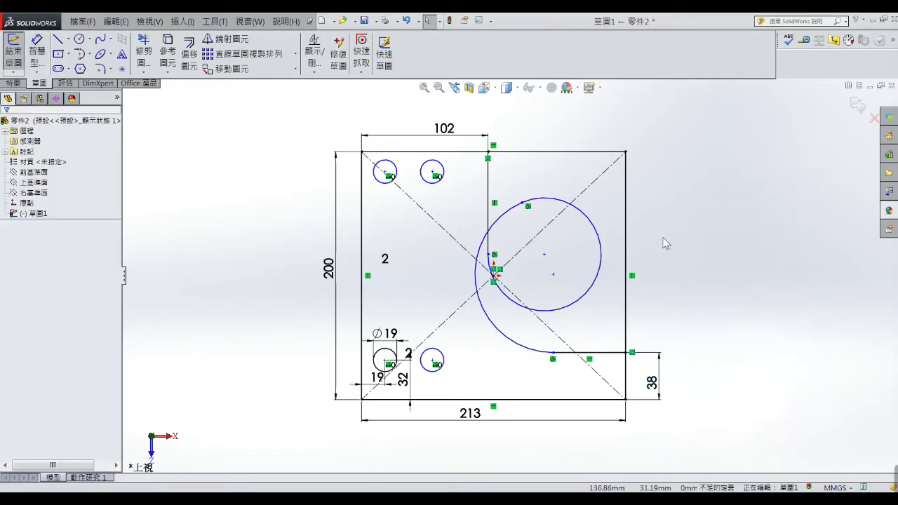
{"action": "left_click", "coordinate": [503, 334]}
{"action": "left_click_drag", "start_coordinate": [505, 330], "coordinate": [516, 327]}
{"action": "left_click", "coordinate": [726, 292]}
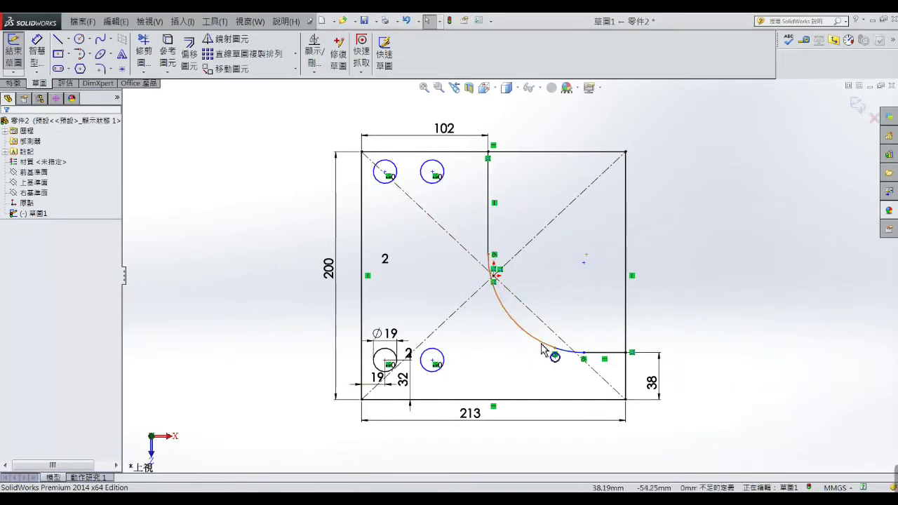
{"action": "left_click_drag", "start_coordinate": [542, 352], "coordinate": [533, 346]}
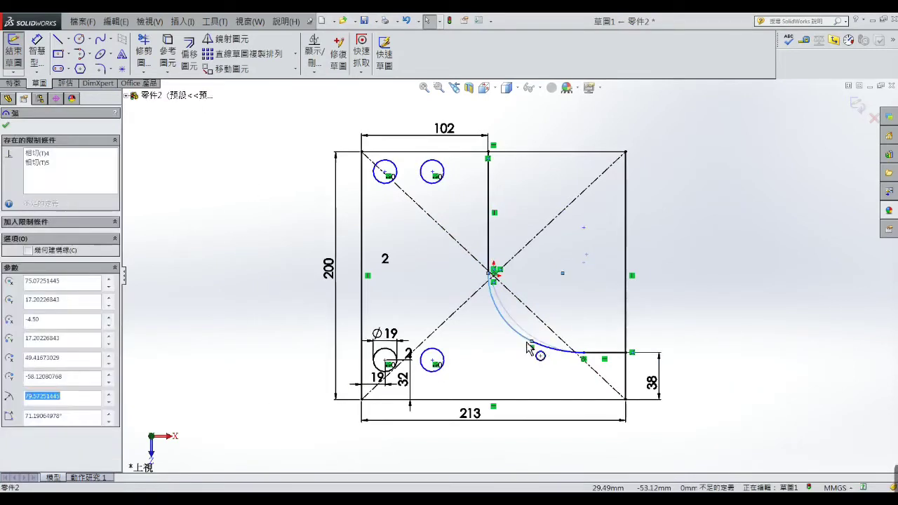
{"action": "left_click", "coordinate": [705, 328]}
{"action": "scroll", "coordinate": [569, 361], "scroll_direction": "down", "scroll_amount": 1}
{"action": "scroll", "coordinate": [557, 357], "scroll_direction": "down", "scroll_amount": 2}
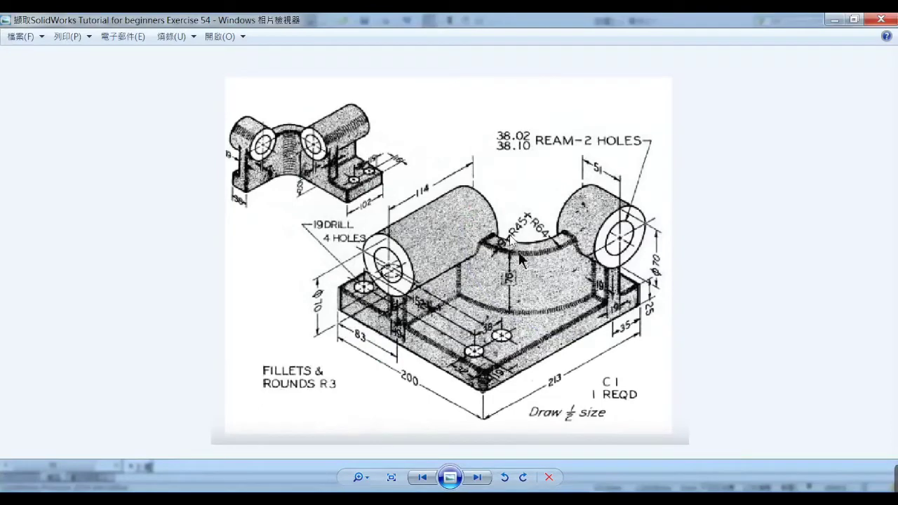
- Back in the sketch, give the large arc a 64 mm radius
{"action": "left_click", "coordinate": [834, 20]}
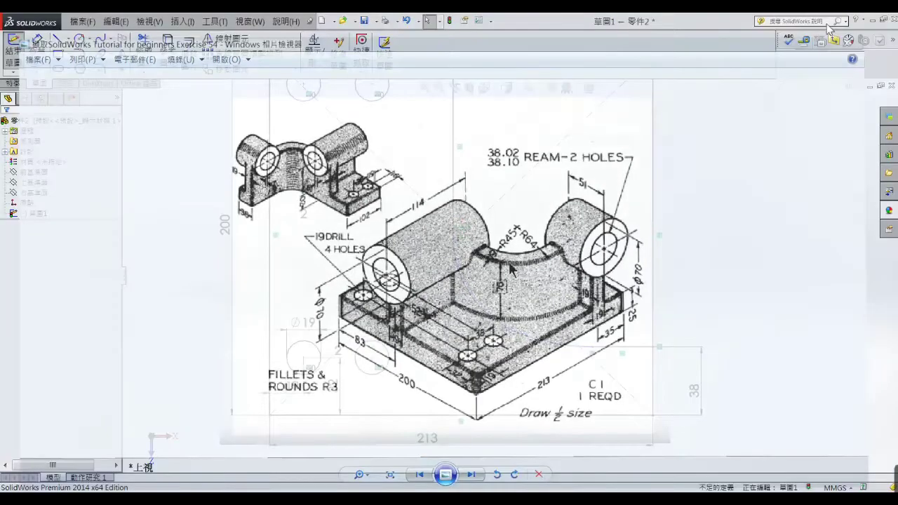
{"action": "left_click", "coordinate": [37, 51]}
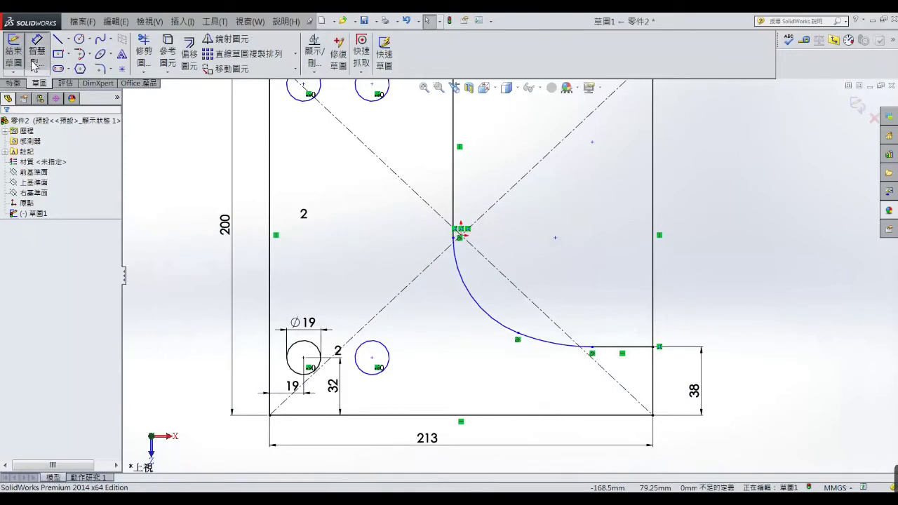
{"action": "left_click", "coordinate": [552, 340]}
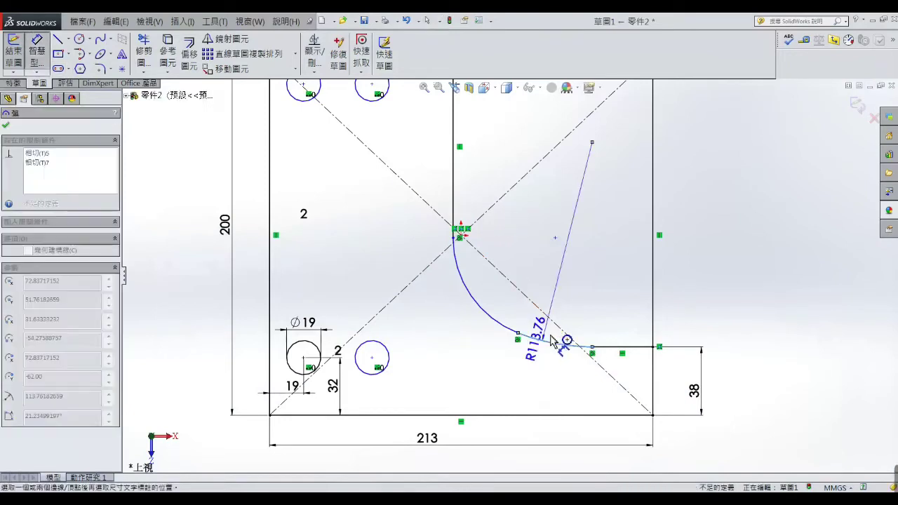
{"action": "left_click", "coordinate": [571, 270]}
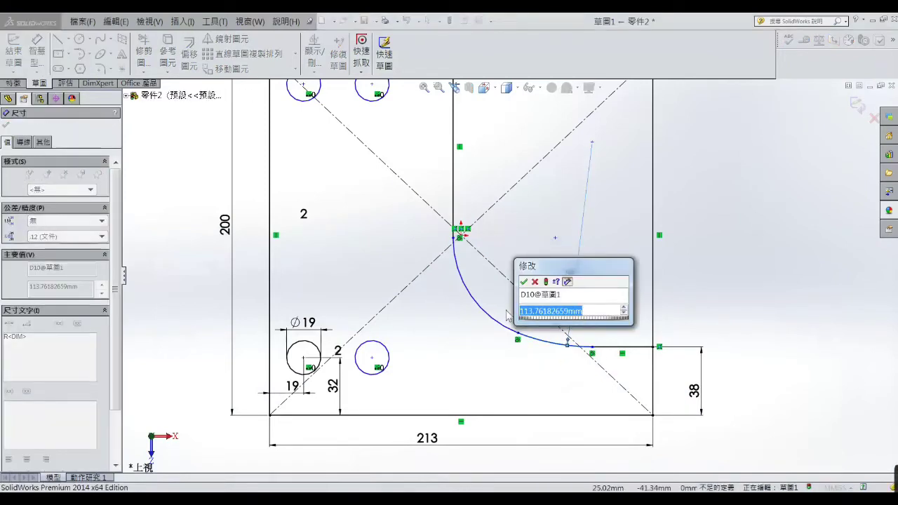
{"action": "type", "text": "64"}
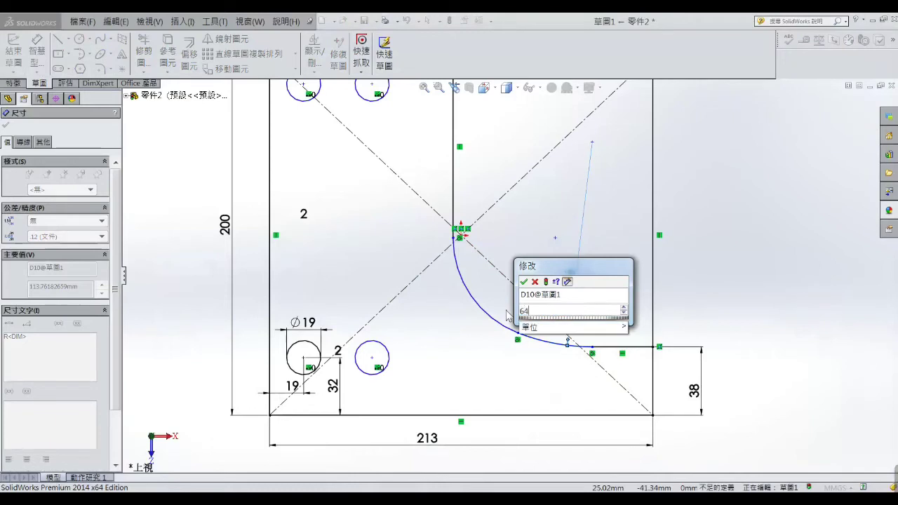
{"action": "key", "text": "Return"}
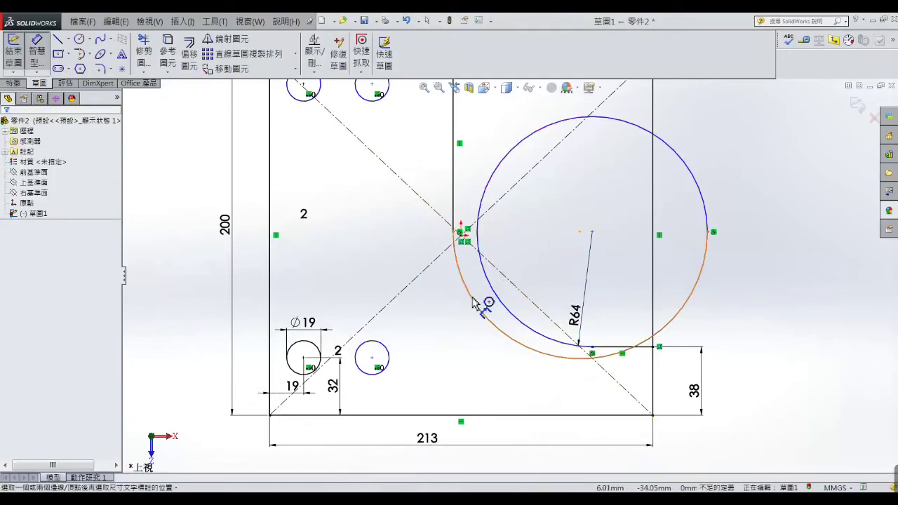
- Give the inner circle a 45 mm radius
{"action": "left_click", "coordinate": [474, 303]}
{"action": "left_click", "coordinate": [481, 291]}
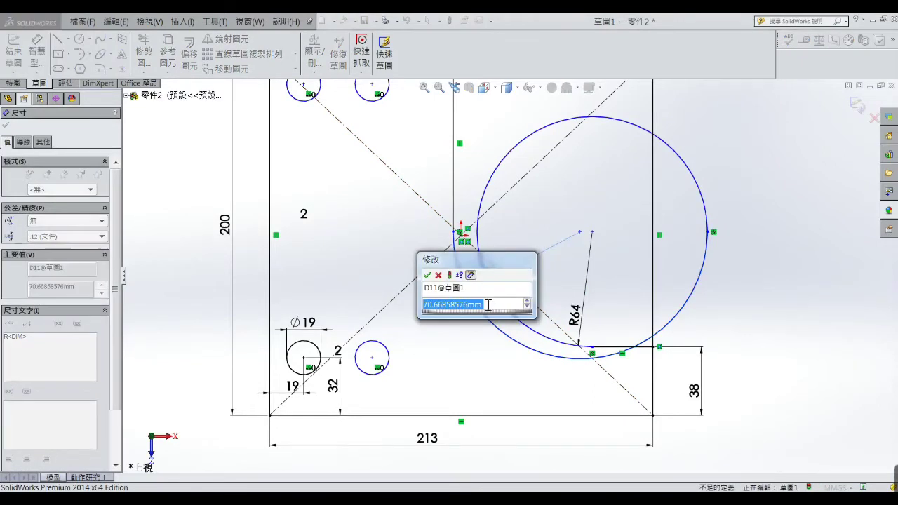
{"action": "type", "text": "45"}
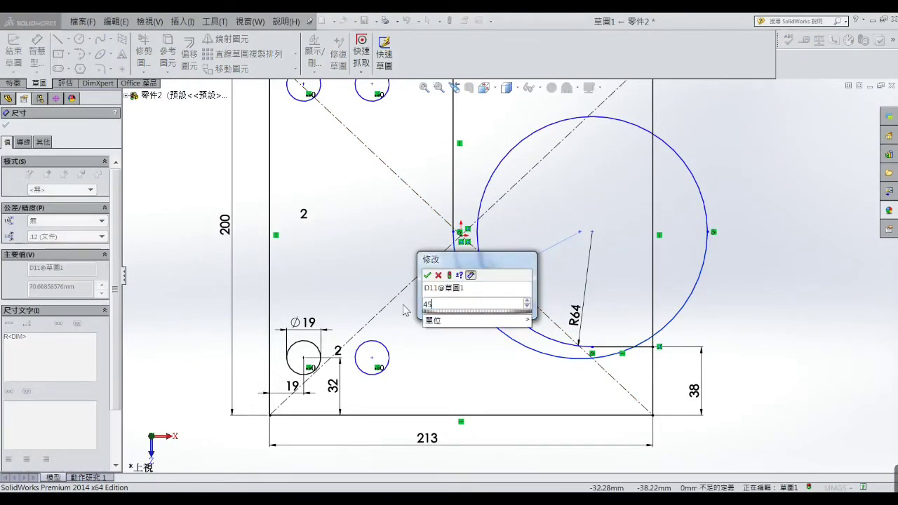
{"action": "key", "text": "Return"}
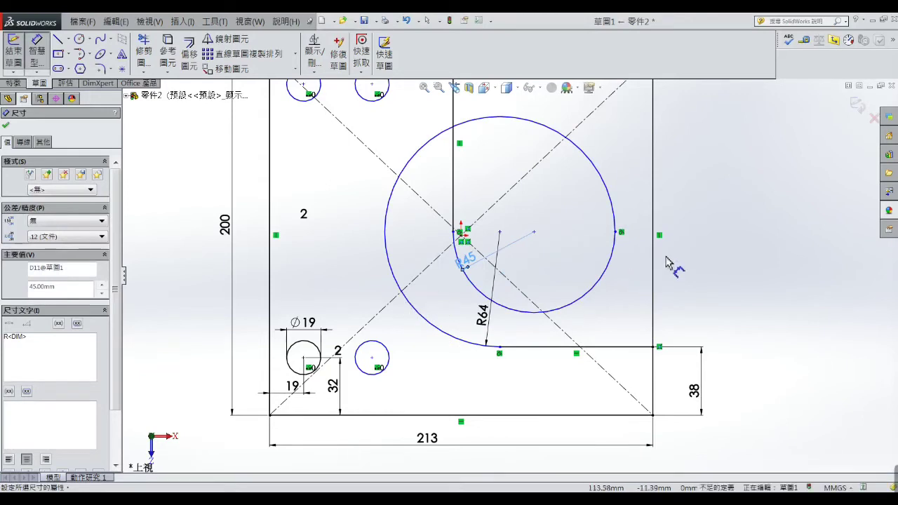
{"action": "right_click", "coordinate": [718, 240]}
{"action": "left_click", "coordinate": [737, 191]}
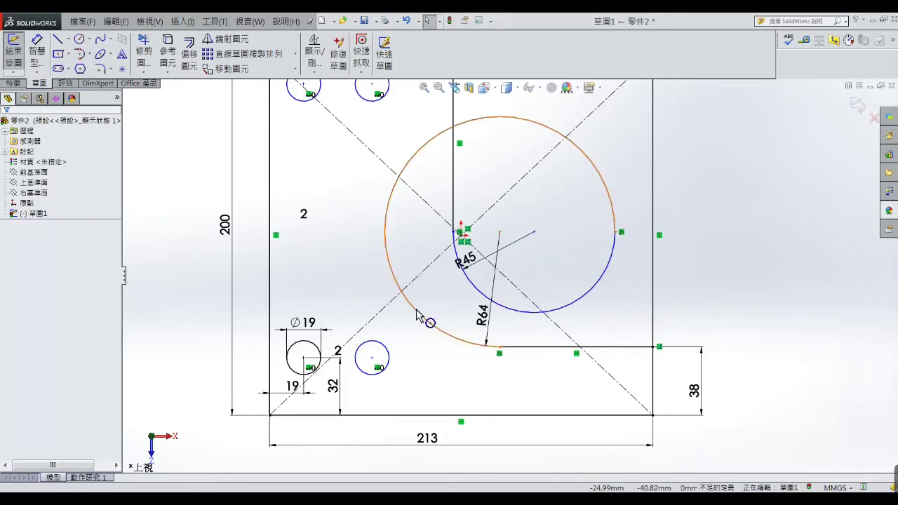
- Reshape the R45 circle into an arc meeting the R64 arc and adjust their junction
{"action": "mouse_move", "coordinate": [427, 320]}
{"action": "left_mouse_down"}
{"action": "mouse_move", "coordinate": [456, 309]}
{"action": "mouse_move", "coordinate": [474, 320]}
{"action": "left_mouse_up"}
{"action": "left_click", "coordinate": [772, 291]}
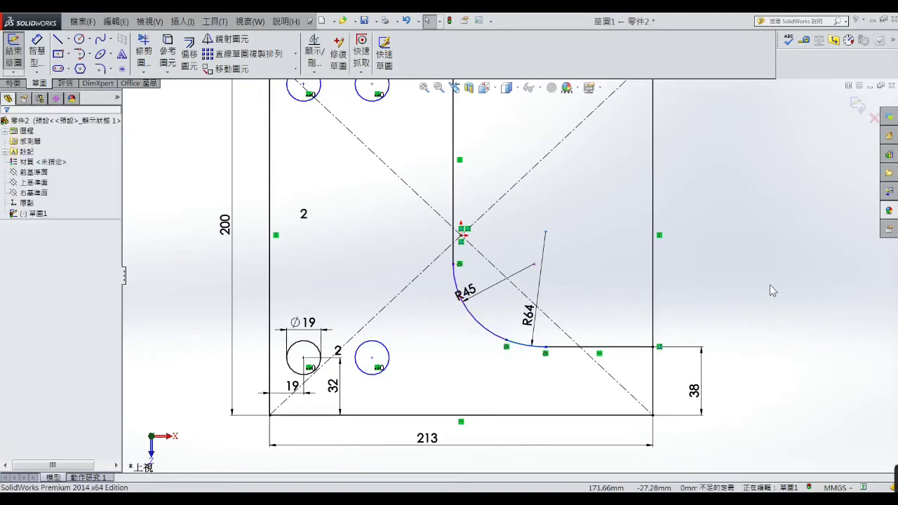
{"action": "scroll", "coordinate": [554, 328], "scroll_direction": "down", "scroll_amount": 3}
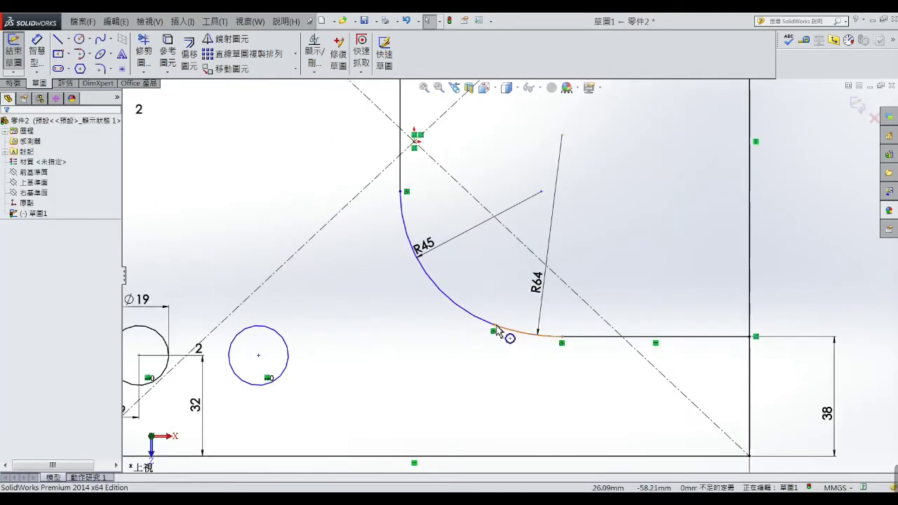
{"action": "left_click", "coordinate": [494, 328]}
{"action": "left_click_drag", "start_coordinate": [493, 327], "coordinate": [459, 315]}
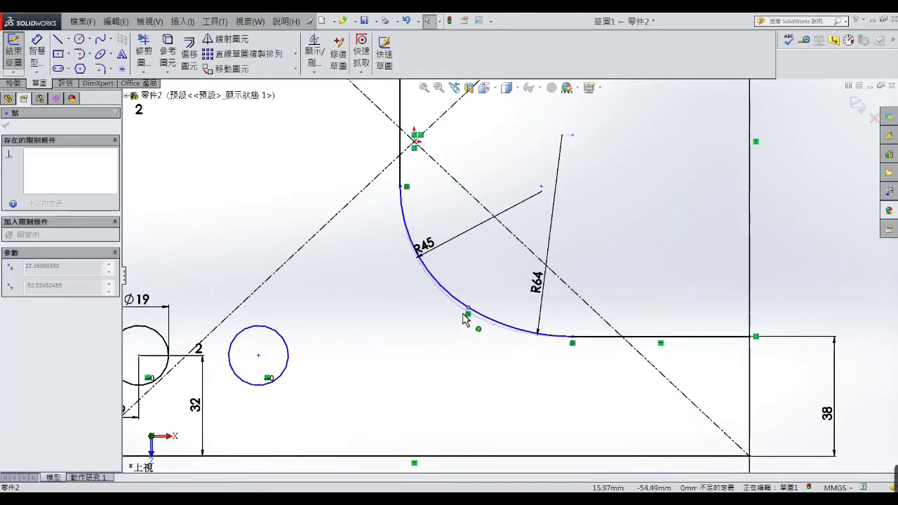
{"action": "left_click_drag", "start_coordinate": [460, 316], "coordinate": [468, 308]}
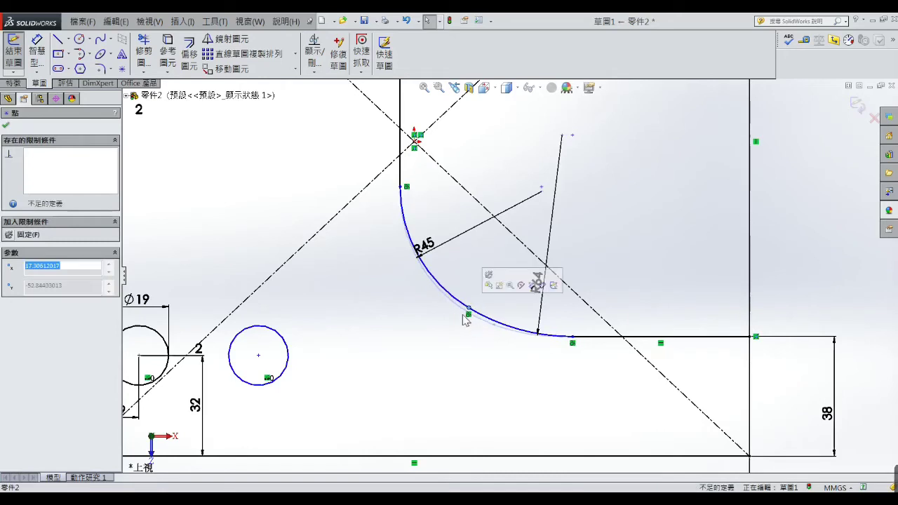
{"action": "left_click", "coordinate": [773, 294]}
{"action": "scroll", "coordinate": [481, 327], "scroll_direction": "down", "scroll_amount": 2}
{"action": "scroll", "coordinate": [477, 311], "scroll_direction": "down", "scroll_amount": 2}
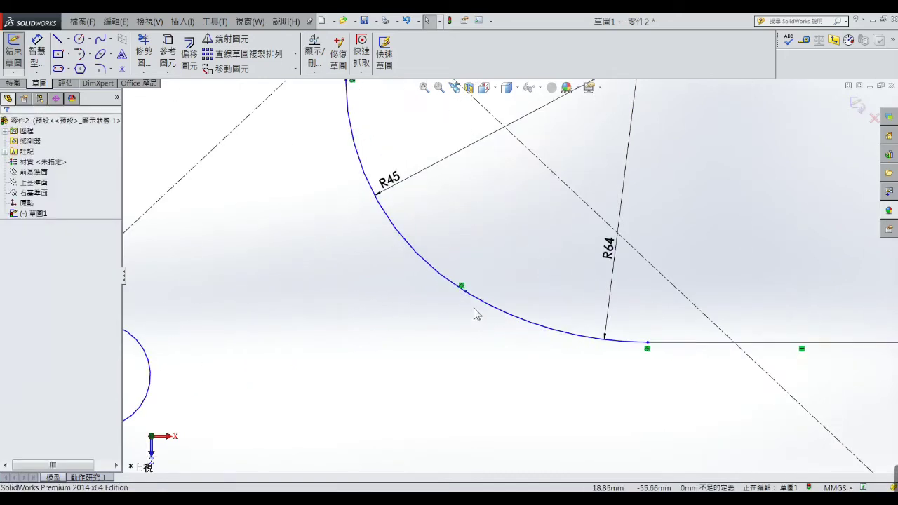
- Add a Tangent relation between the R45 and R64 arcs
{"action": "left_click", "coordinate": [474, 302]}
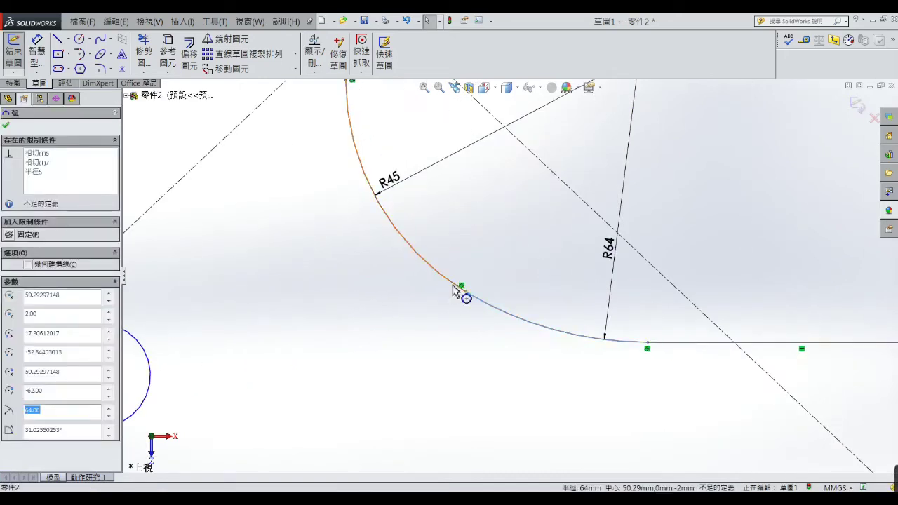
{"action": "left_click", "coordinate": [453, 289], "text": "ctrl"}
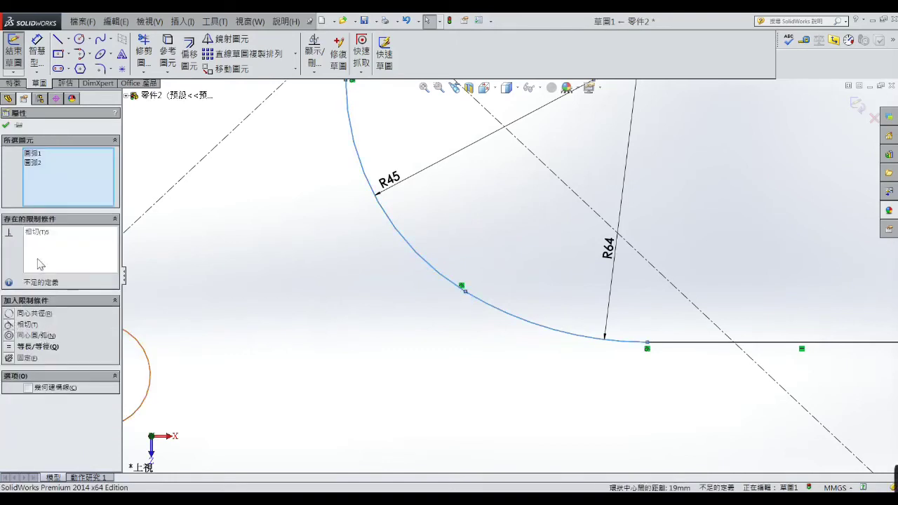
{"action": "left_click", "coordinate": [40, 234]}
{"action": "key", "text": "z"}
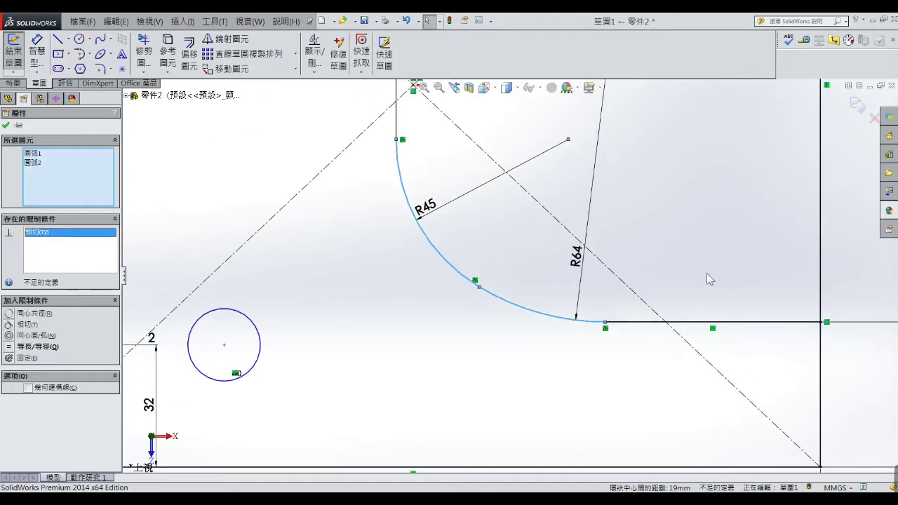
{"action": "key", "text": "z"}
{"action": "left_click", "coordinate": [784, 228]}
{"action": "key", "text": "l"}
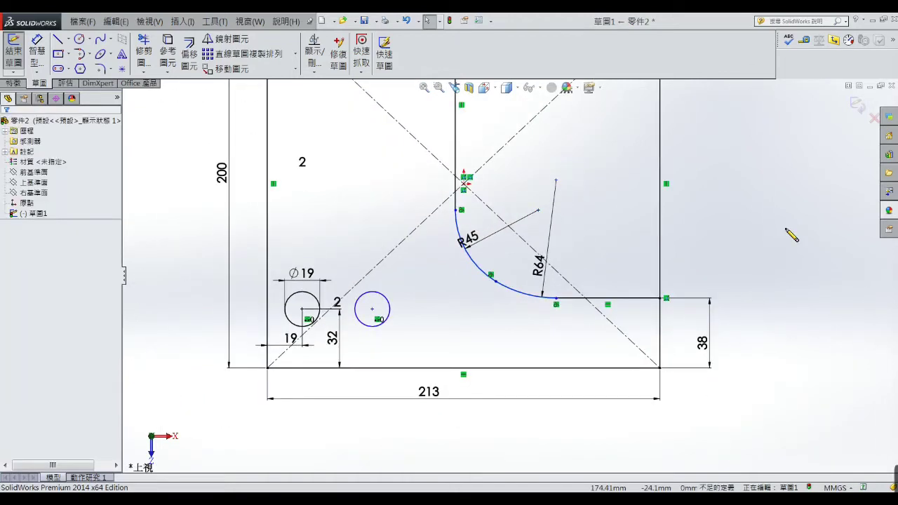
- Check the arcs' tangency with the horizontal and vertical edges
{"action": "scroll", "coordinate": [538, 305], "scroll_direction": "down", "scroll_amount": 2}
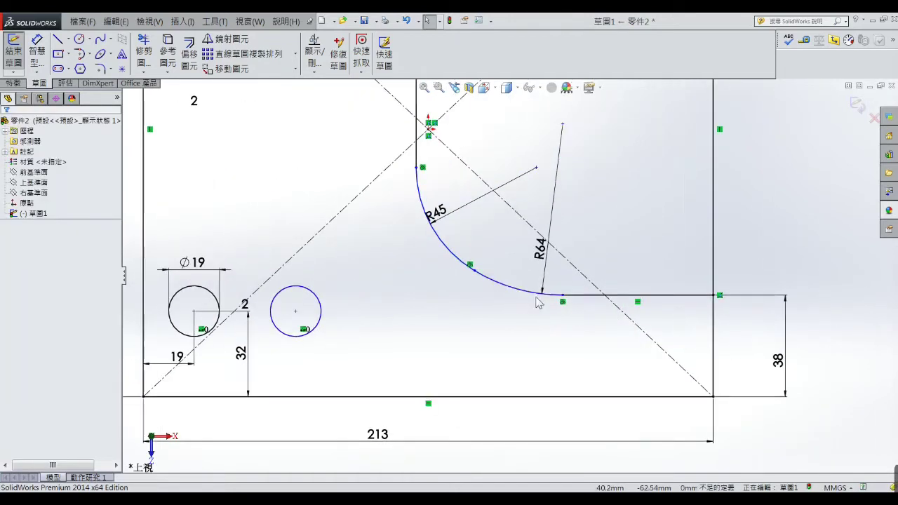
{"action": "left_click", "coordinate": [568, 299]}
{"action": "left_click", "coordinate": [572, 298], "text": "ctrl"}
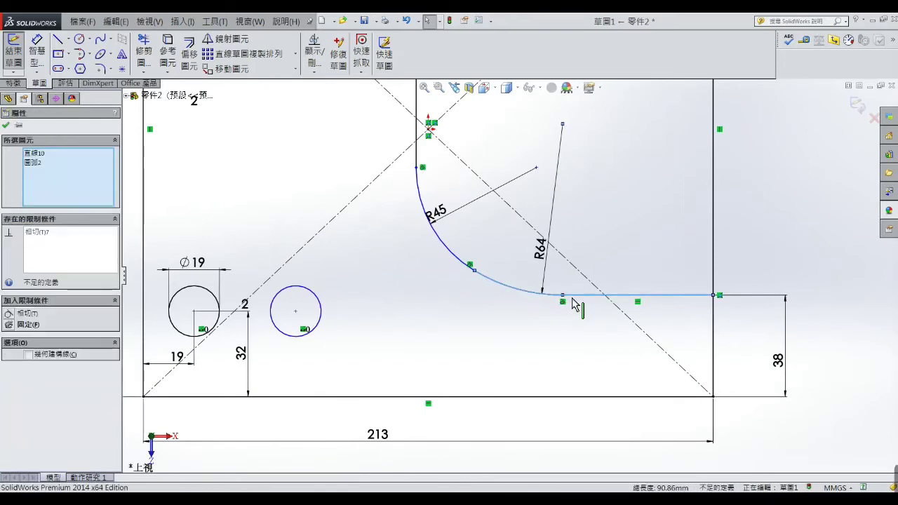
{"action": "left_click", "coordinate": [778, 208]}
{"action": "left_click", "coordinate": [418, 186]}
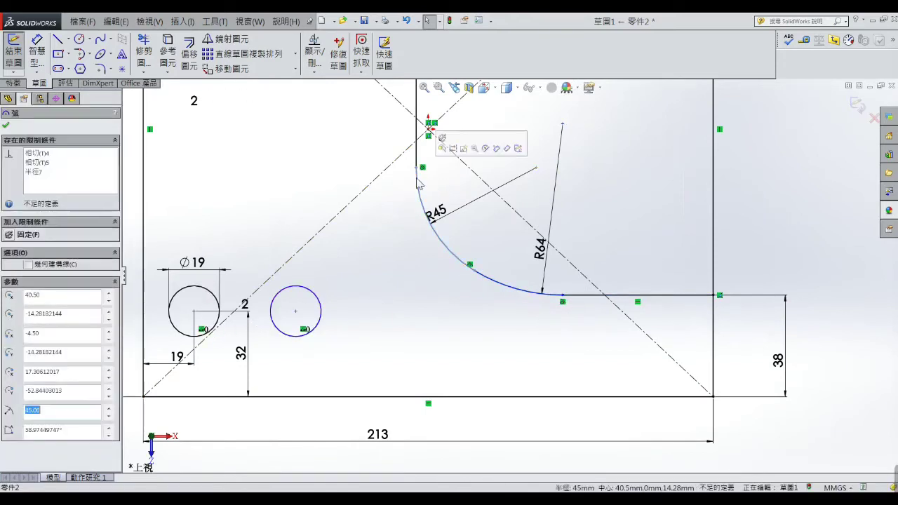
{"action": "left_click", "coordinate": [418, 167], "text": "ctrl"}
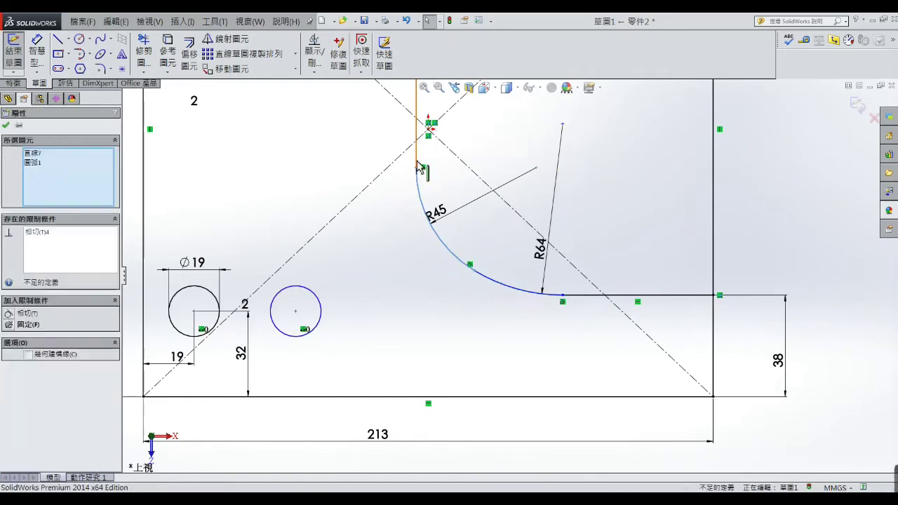
{"action": "left_click", "coordinate": [707, 214]}
- Slide the arc junction point up along the curve and fit the whole outline in view
{"action": "key", "text": "z"}
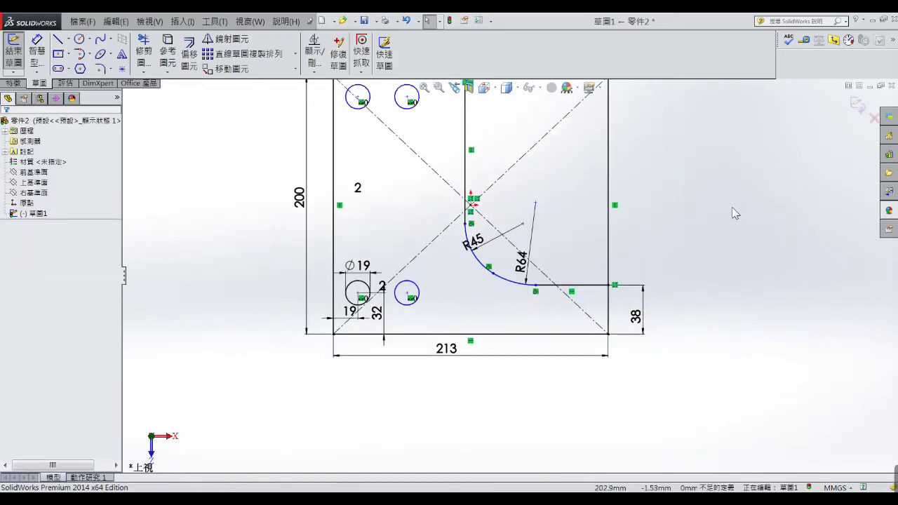
{"action": "scroll", "coordinate": [602, 231], "scroll_direction": "up", "scroll_amount": 2}
{"action": "scroll", "coordinate": [575, 239], "scroll_direction": "down", "scroll_amount": 2}
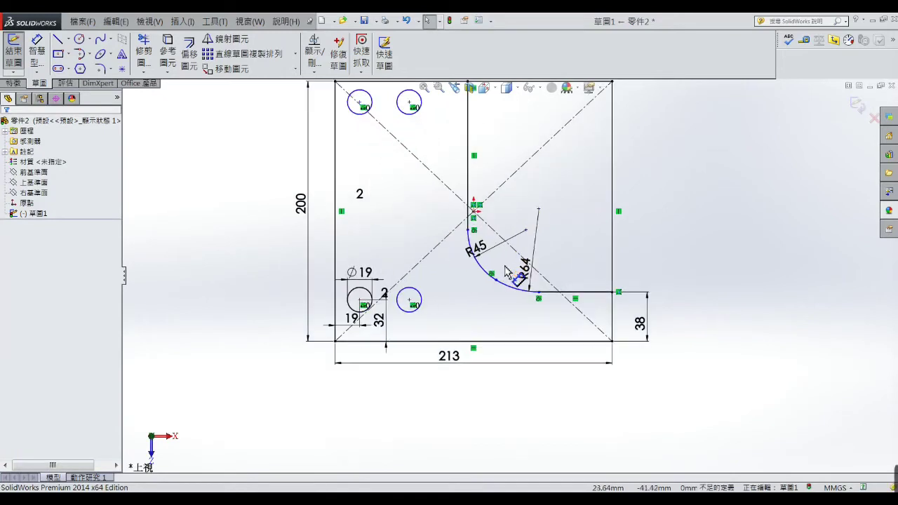
{"action": "scroll", "coordinate": [561, 242], "scroll_direction": "down", "scroll_amount": 2}
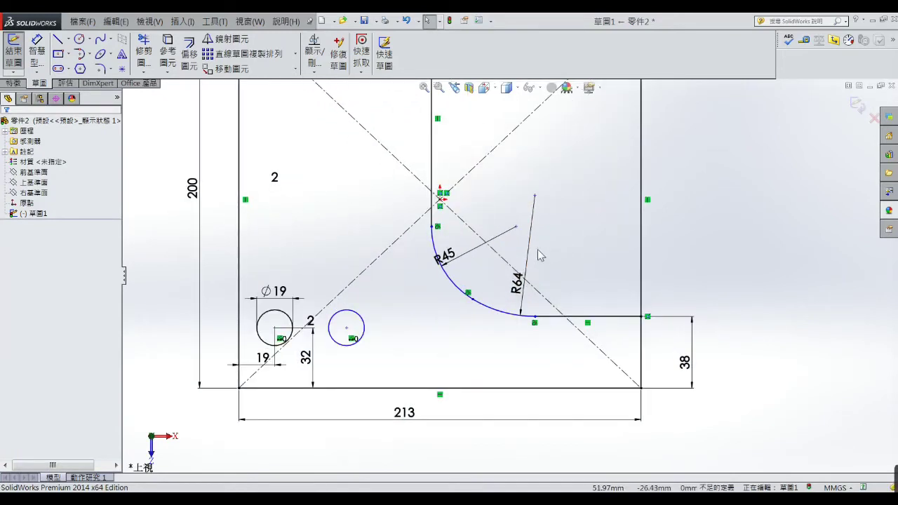
{"action": "left_click", "coordinate": [475, 301]}
{"action": "left_click_drag", "start_coordinate": [469, 298], "coordinate": [462, 293]}
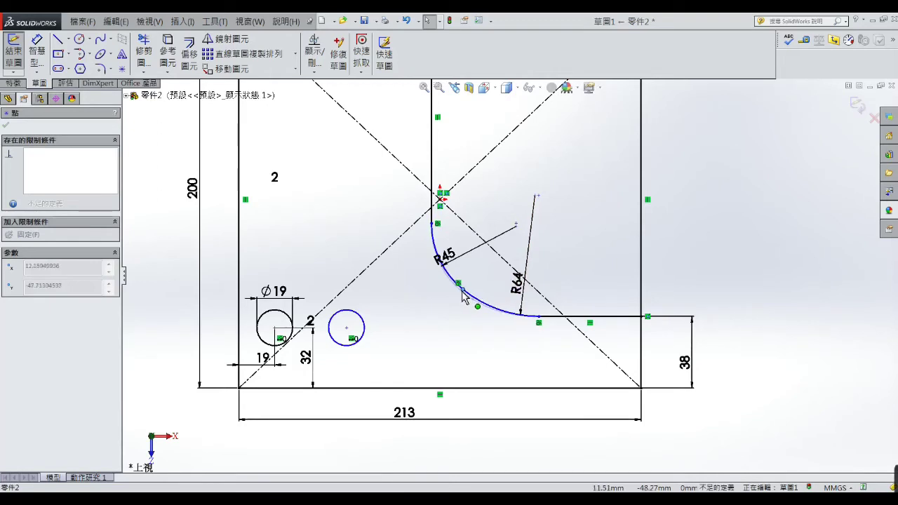
{"action": "left_click", "coordinate": [717, 256]}
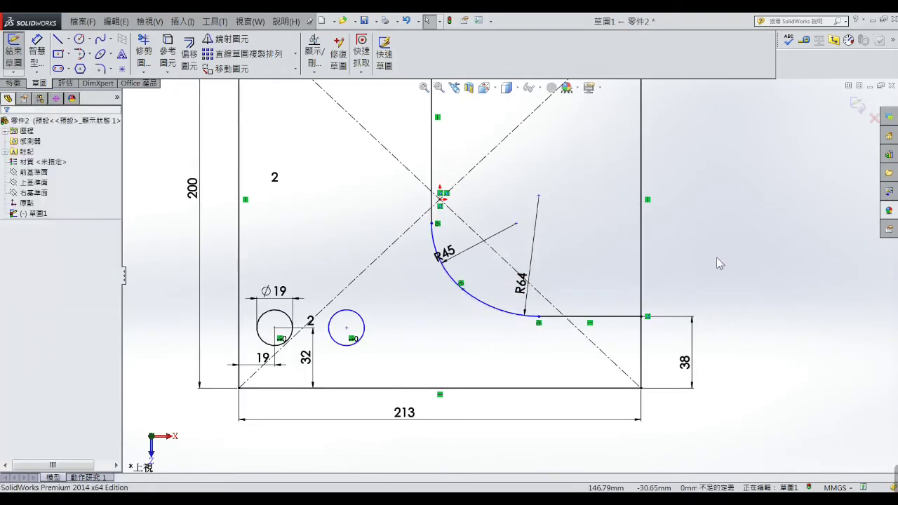
{"action": "key", "text": "f"}
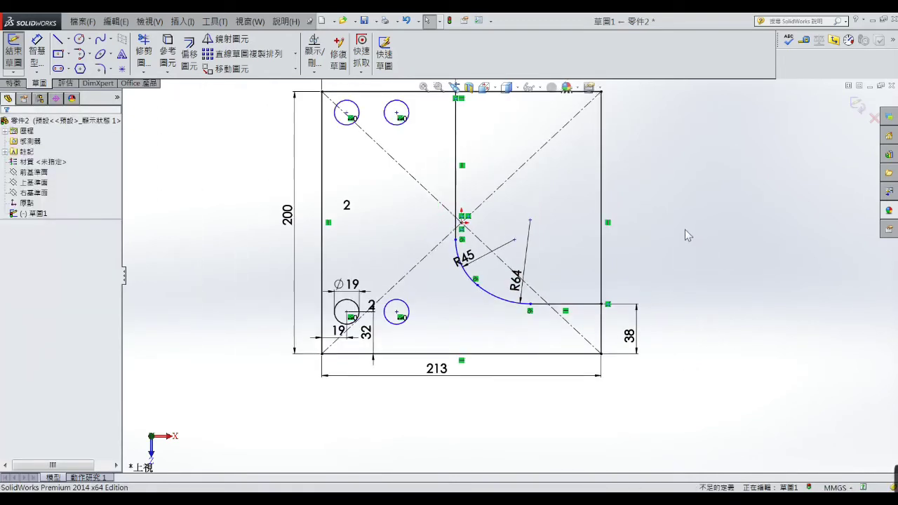
{"action": "key", "text": "z"}
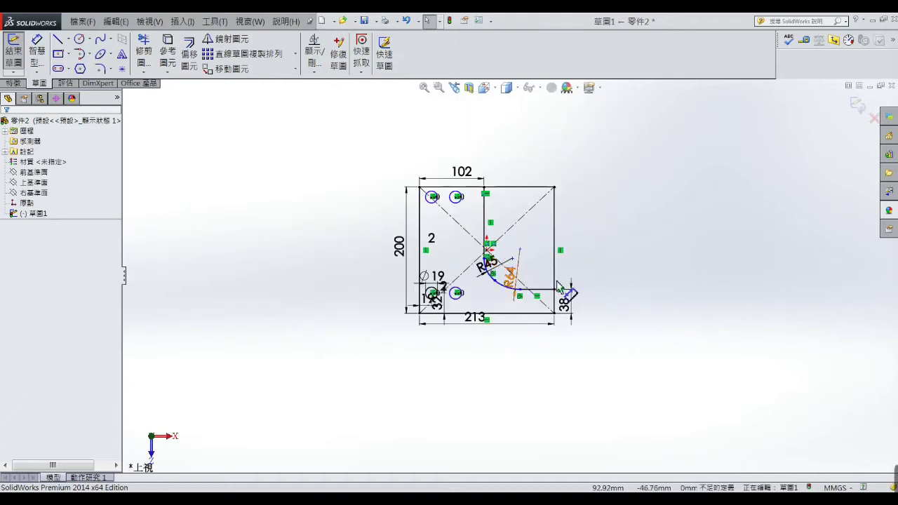
{"action": "scroll", "coordinate": [564, 312], "scroll_direction": "down", "scroll_amount": 3}
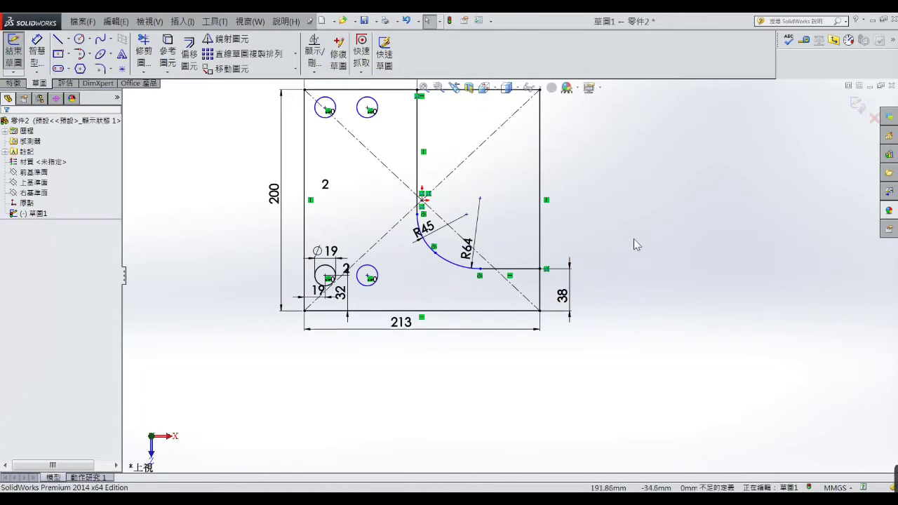
{"action": "key", "text": "z"}
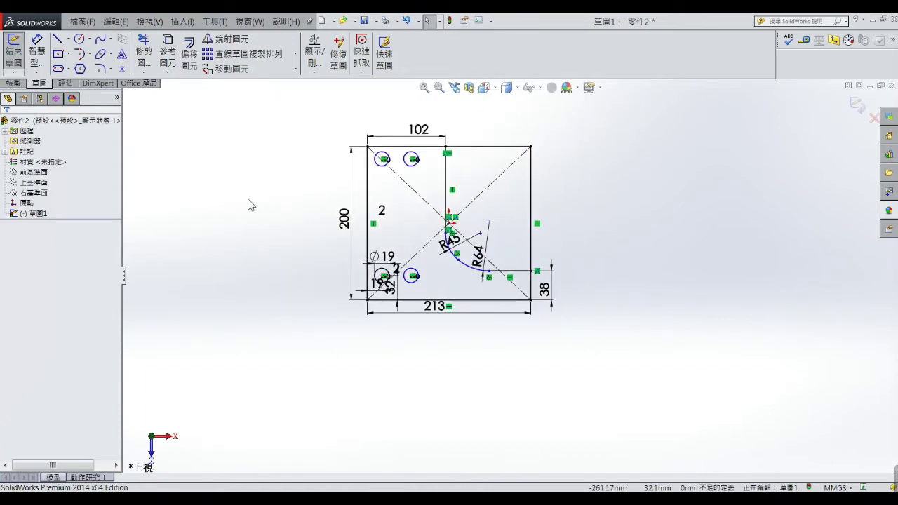
- Extrude the L-shaped contour to a Blind depth of 25 mm, then orbit to inspect the plate
{"action": "left_click", "coordinate": [16, 84]}
{"action": "left_click", "coordinate": [15, 55]}
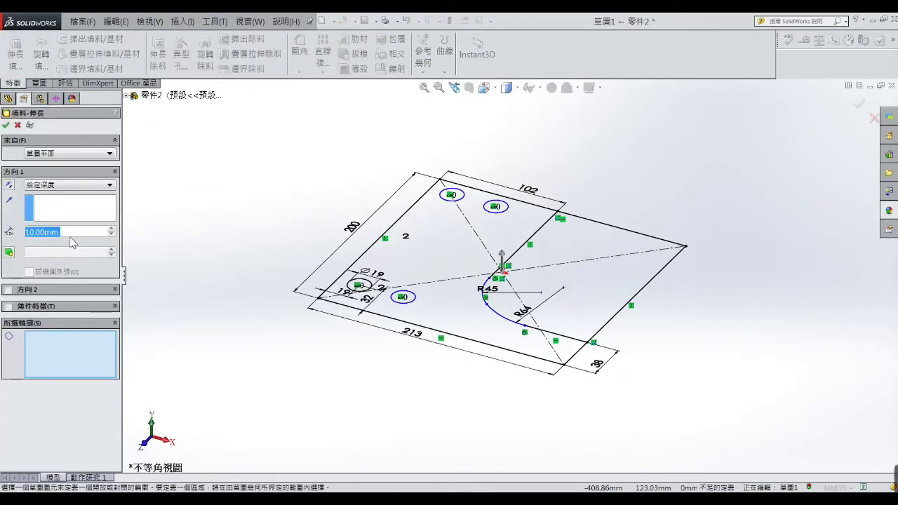
{"action": "type", "text": "25"}
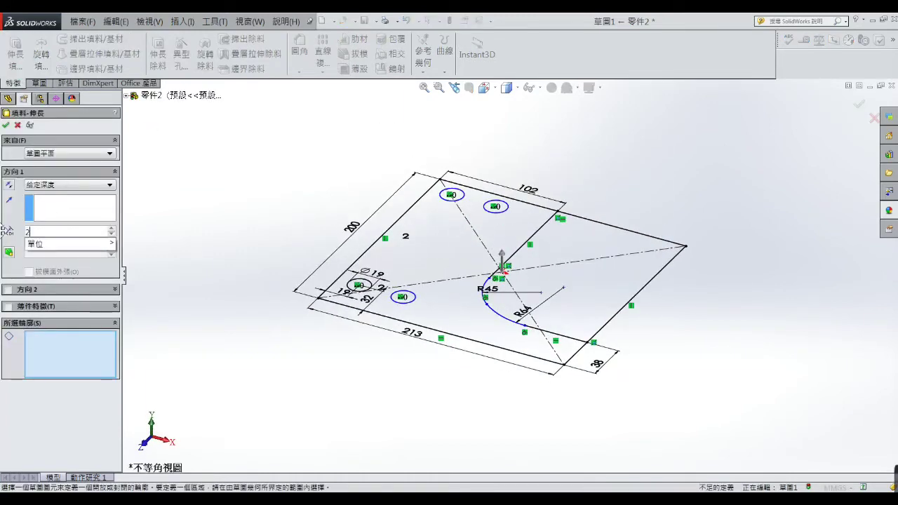
{"action": "key", "text": "Return"}
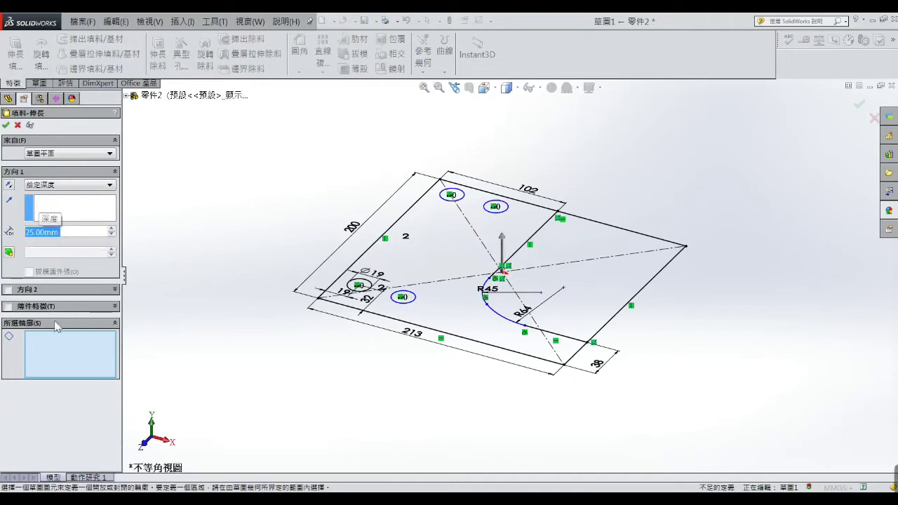
{"action": "left_click", "coordinate": [435, 277]}
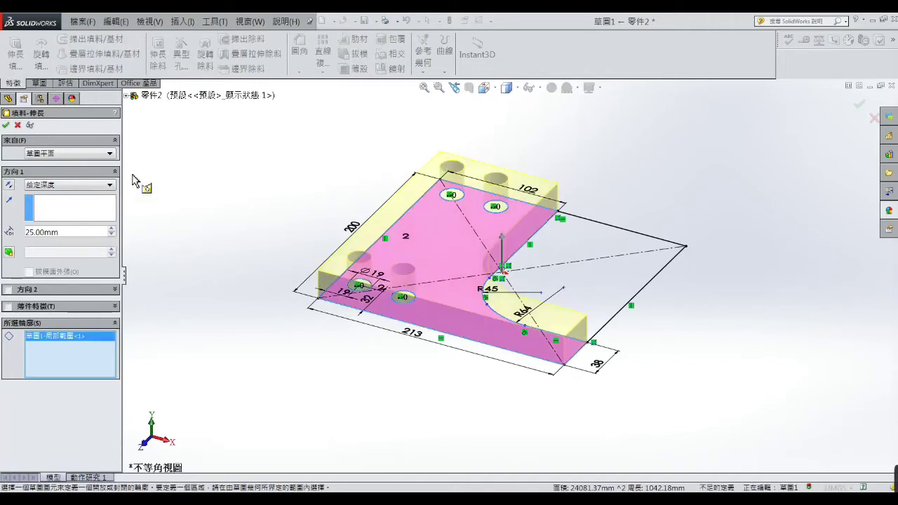
{"action": "left_click", "coordinate": [5, 125]}
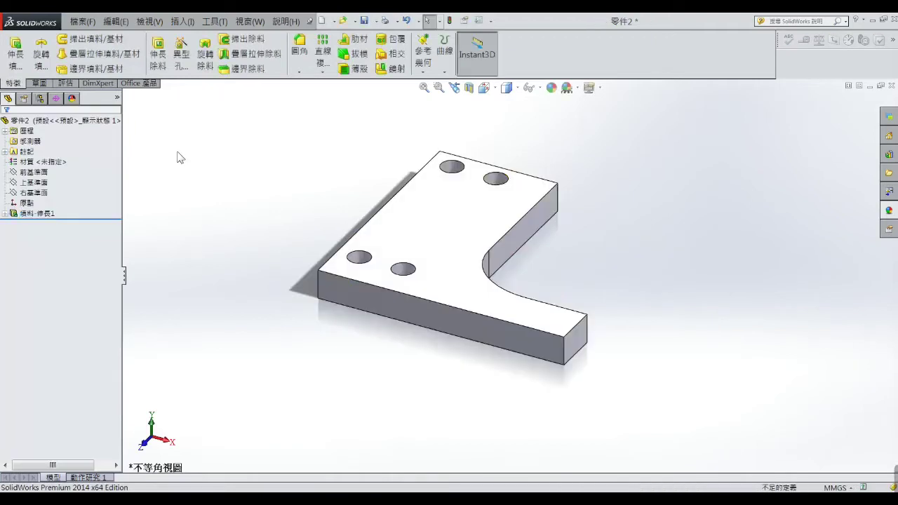
{"action": "mouse_move", "coordinate": [232, 207]}
{"action": "middle_mouse_down"}
{"action": "mouse_move", "coordinate": [304, 190]}
{"action": "mouse_move", "coordinate": [280, 254]}
{"action": "mouse_move", "coordinate": [304, 269]}
{"action": "mouse_move", "coordinate": [341, 249]}
{"action": "mouse_move", "coordinate": [315, 289]}
{"action": "mouse_move", "coordinate": [313, 279]}
{"action": "middle_mouse_up"}
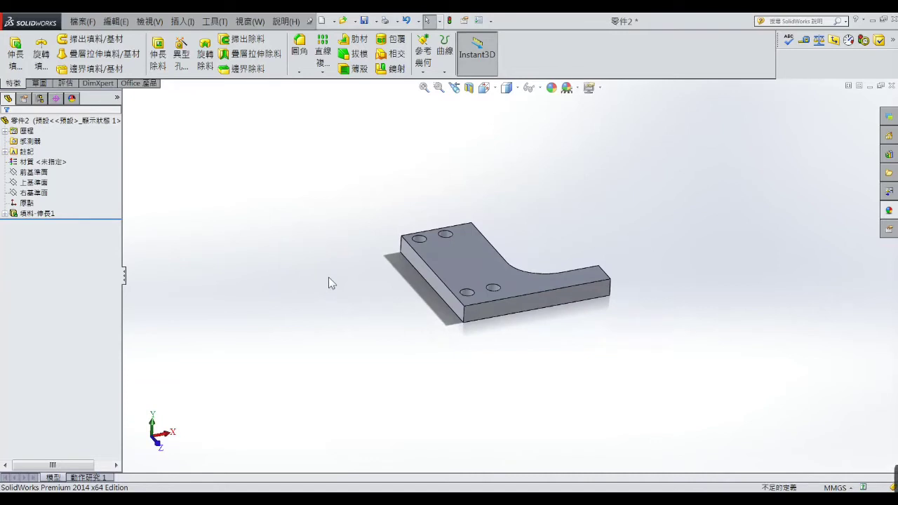
- Open a new sketch on the plate's left side face, viewed Normal To
{"action": "left_click", "coordinate": [427, 279]}
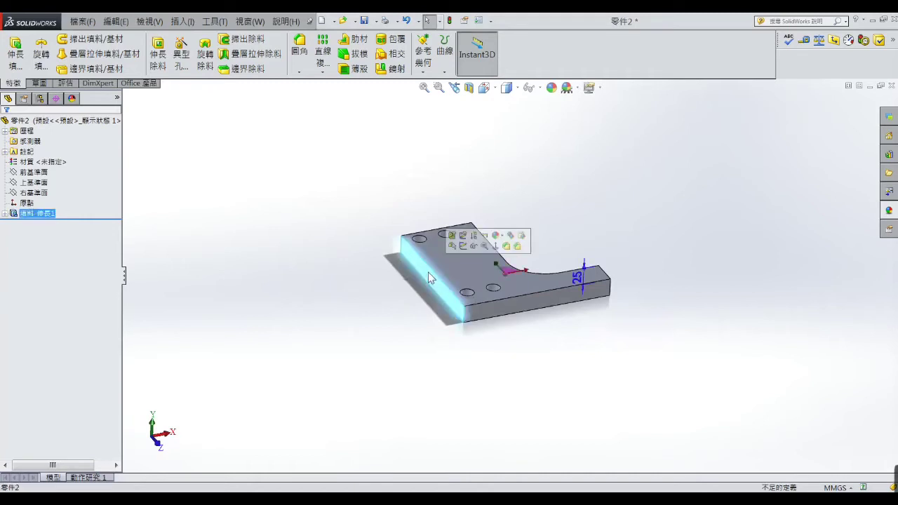
{"action": "left_click", "coordinate": [463, 247]}
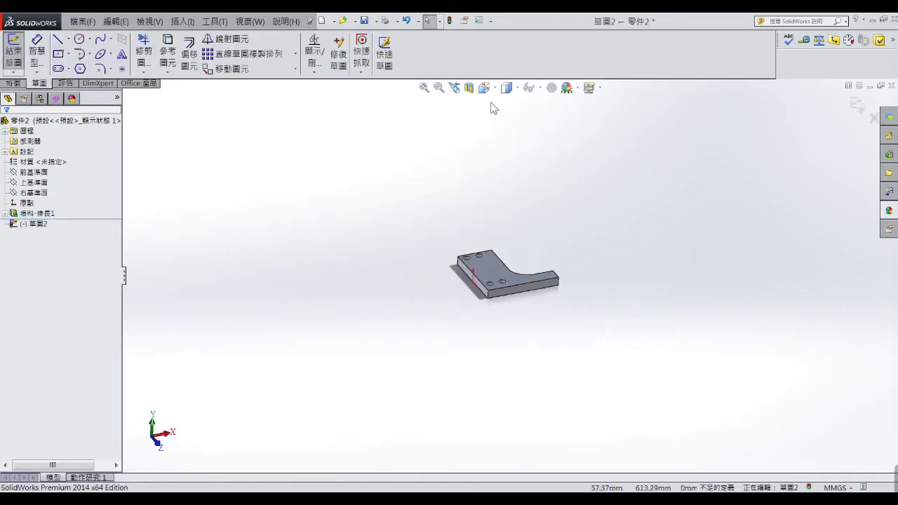
{"action": "left_click", "coordinate": [548, 155]}
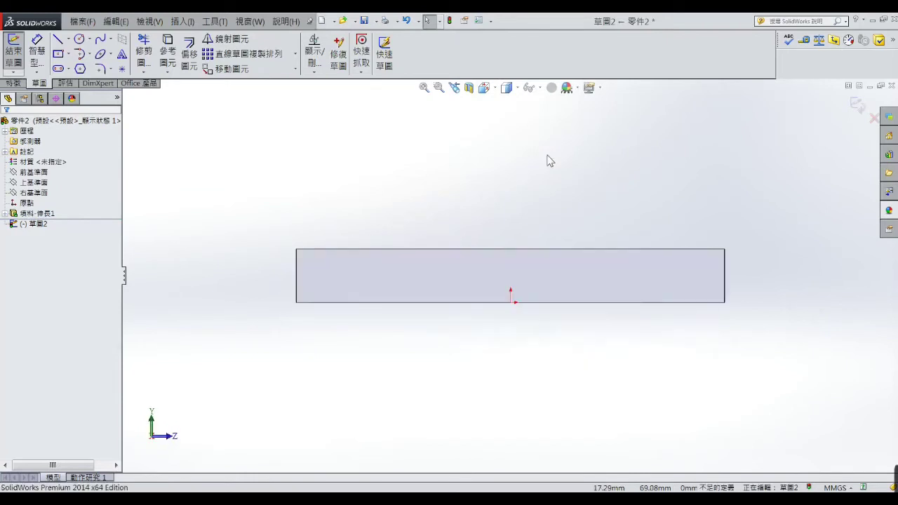
- Draw two concentric circles centred above the plate, then compare with the reference drawing
{"action": "left_click", "coordinate": [80, 41]}
{"action": "left_click", "coordinate": [448, 192]}
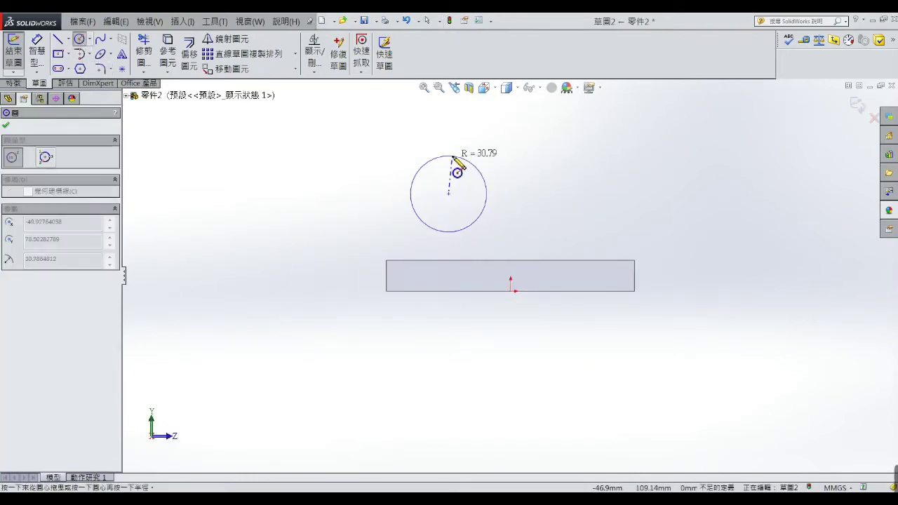
{"action": "left_click", "coordinate": [452, 156]}
{"action": "left_click", "coordinate": [448, 193]}
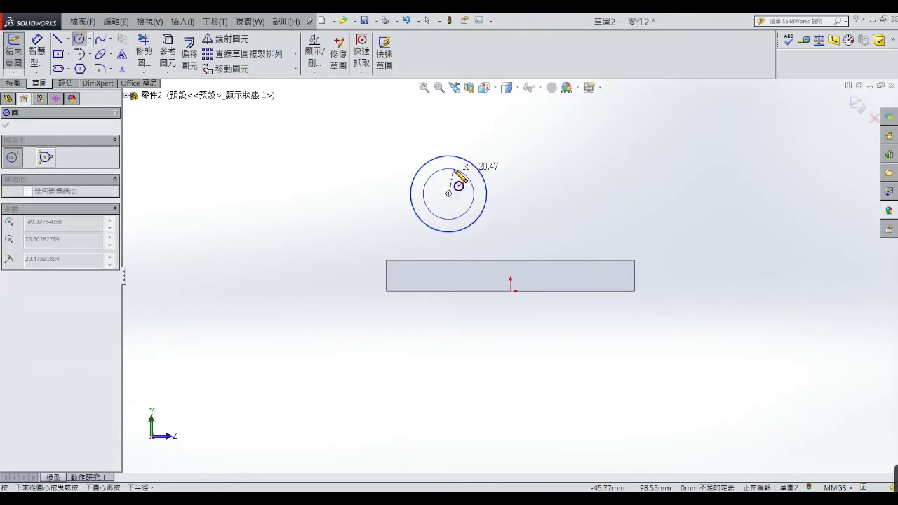
{"action": "left_click", "coordinate": [452, 169]}
{"action": "right_click", "coordinate": [462, 173]}
{"action": "left_click", "coordinate": [463, 178]}
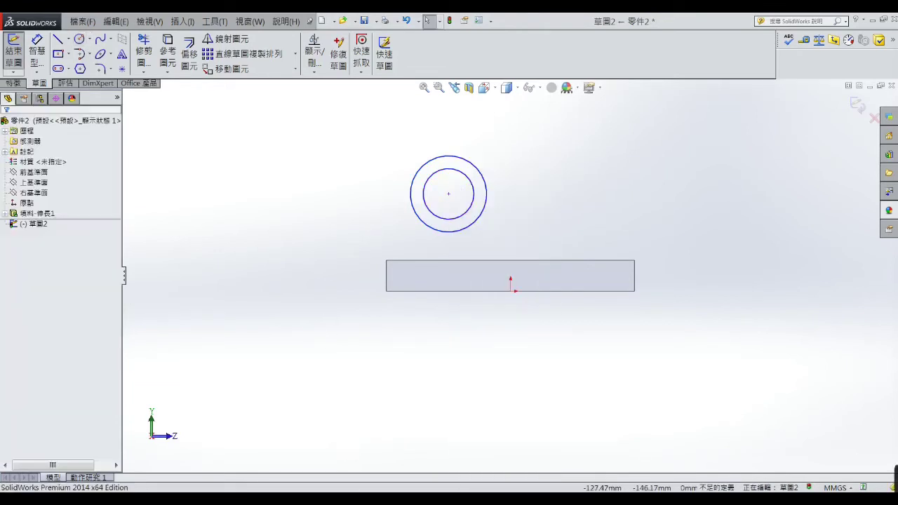
{"action": "left_click", "coordinate": [355, 489]}
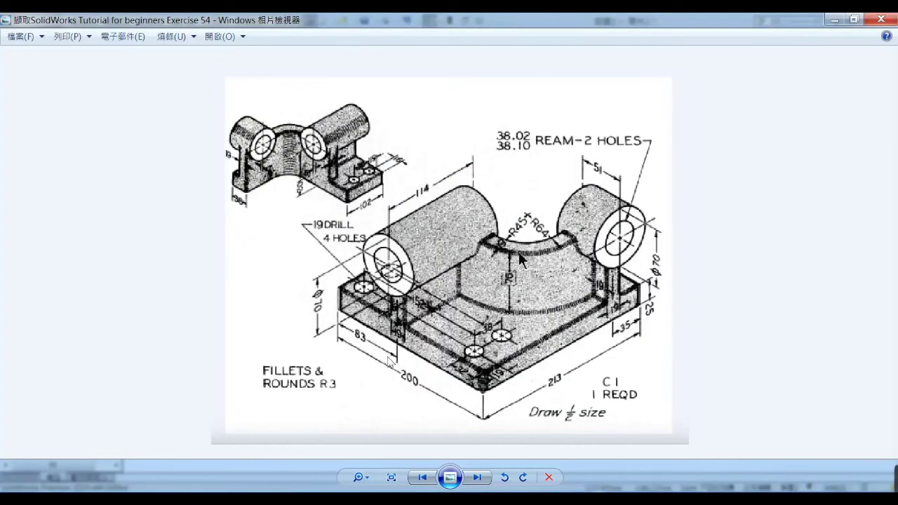
{"action": "left_click", "coordinate": [834, 19]}
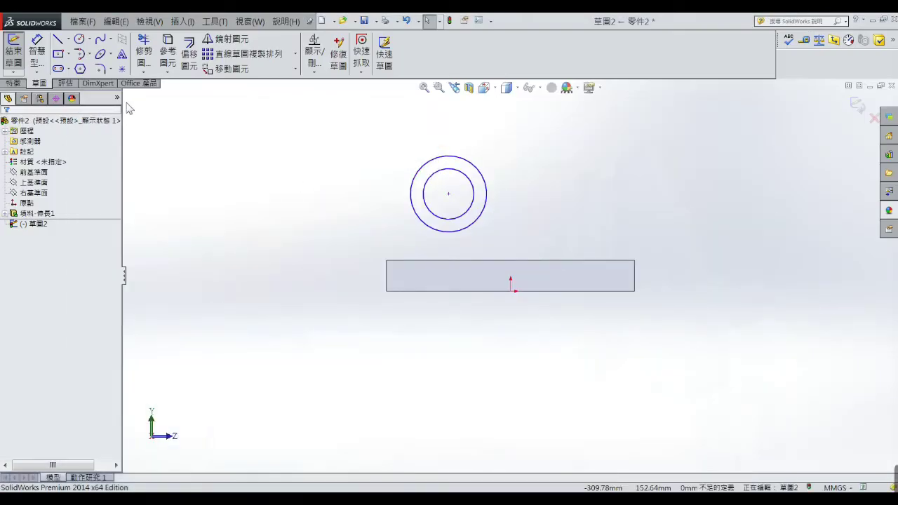
- Locate the circle centre 102 mm above the plate bottom and 83 mm from the left edge
{"action": "left_click", "coordinate": [36, 70]}
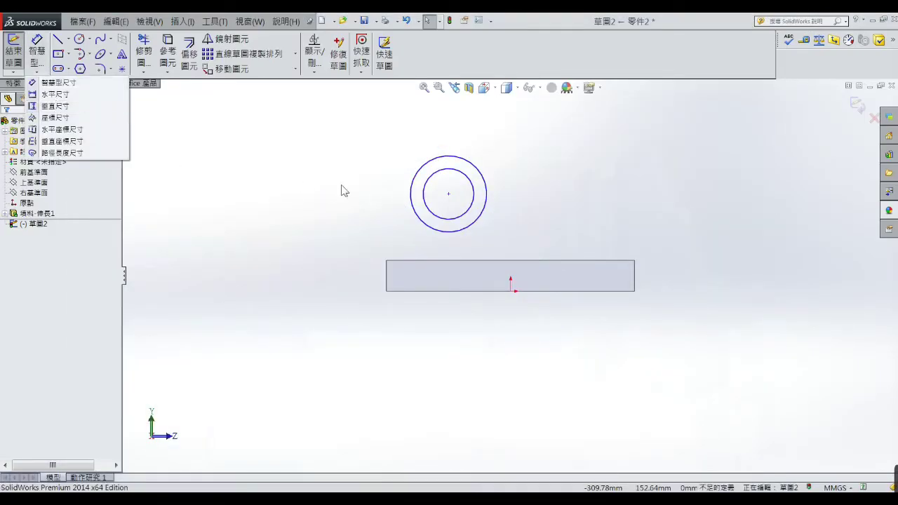
{"action": "left_click", "coordinate": [58, 82]}
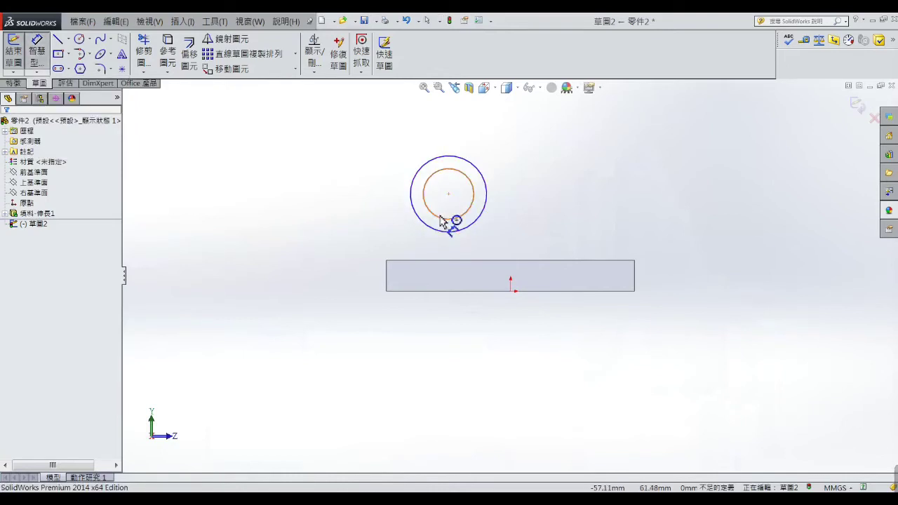
{"action": "left_click", "coordinate": [448, 193]}
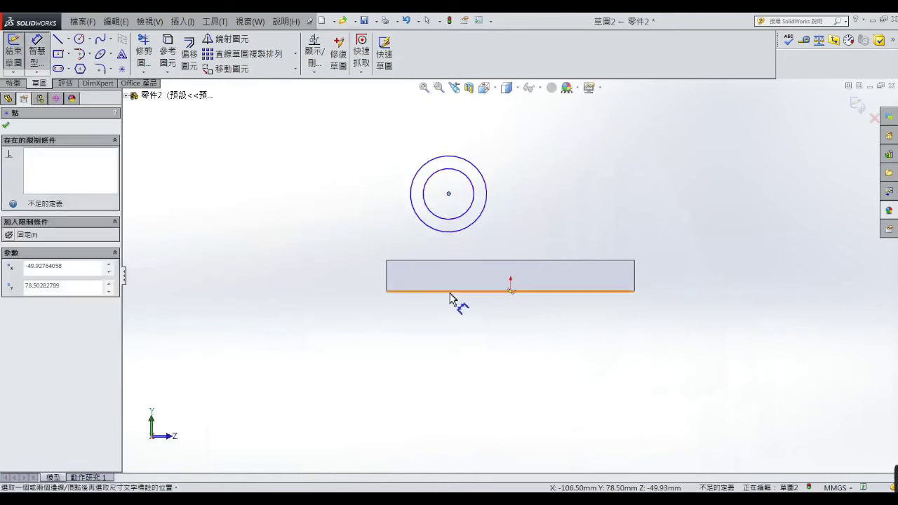
{"action": "left_click", "coordinate": [450, 291]}
{"action": "left_click", "coordinate": [494, 258]}
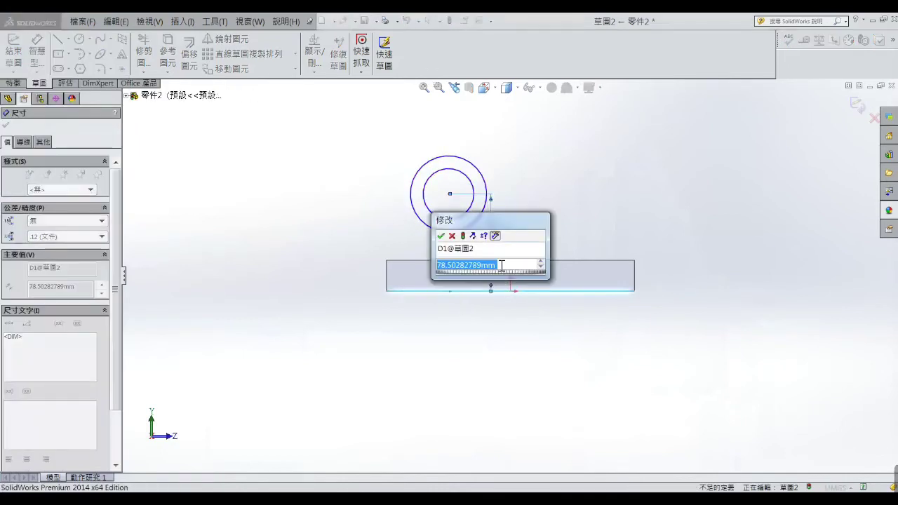
{"action": "type", "text": "1"}
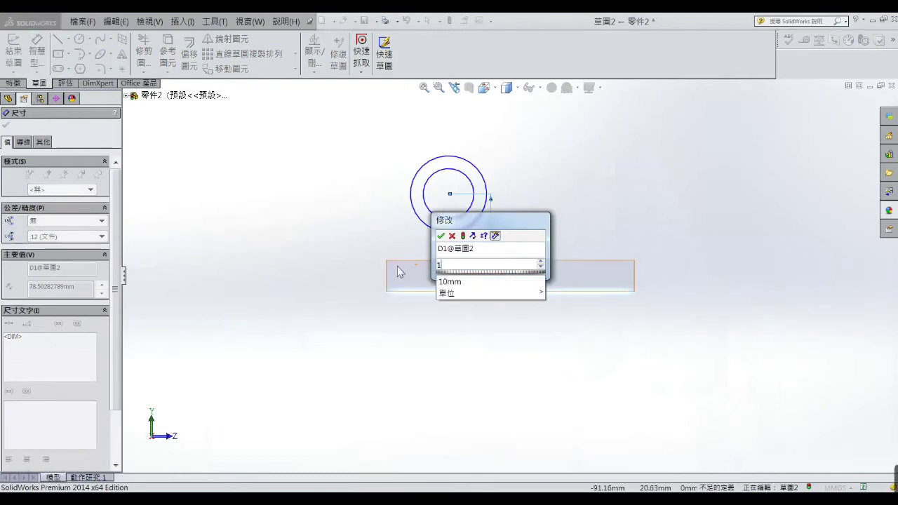
{"action": "type", "text": "02"}
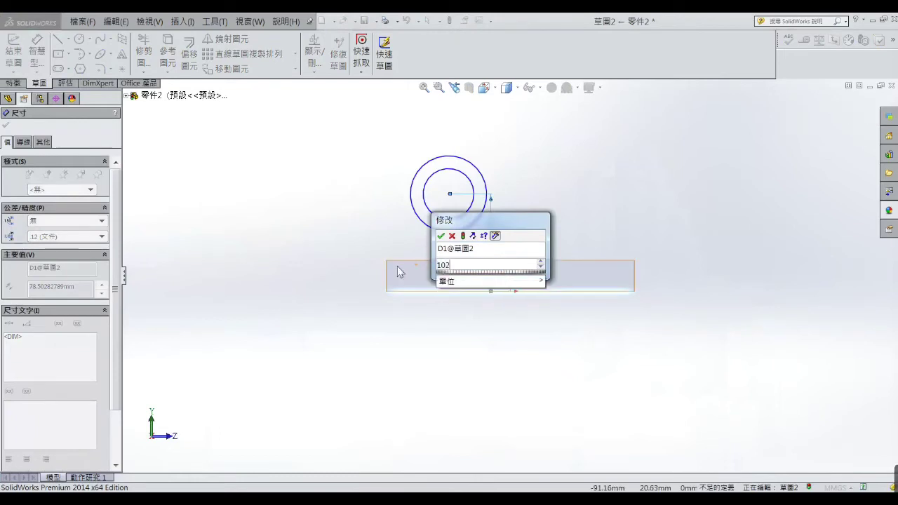
{"action": "key", "text": "Return"}
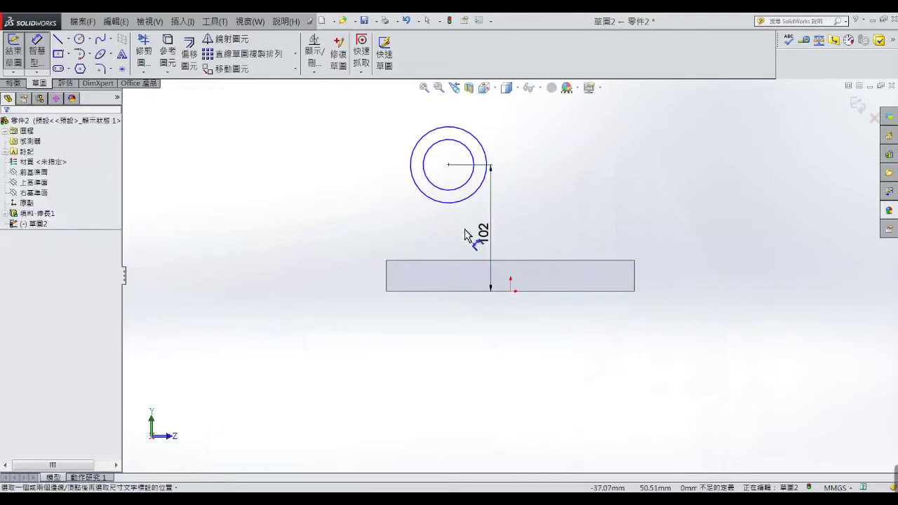
{"action": "left_click", "coordinate": [450, 192]}
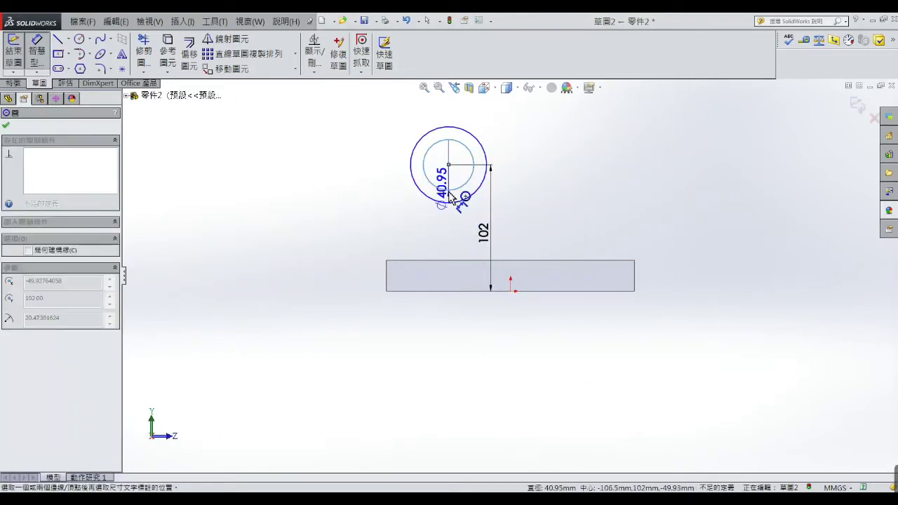
{"action": "left_click", "coordinate": [386, 279]}
{"action": "left_click", "coordinate": [396, 242]}
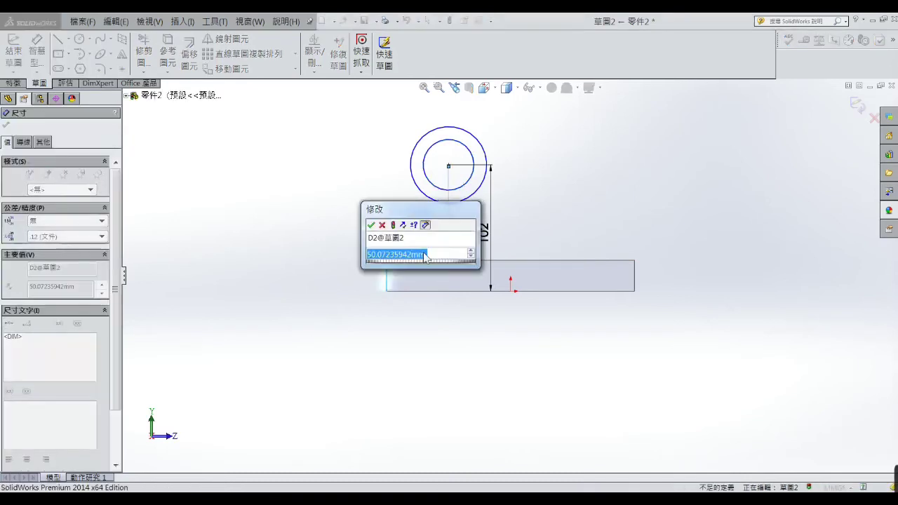
{"action": "left_click_drag", "start_coordinate": [425, 257], "coordinate": [355, 259]}
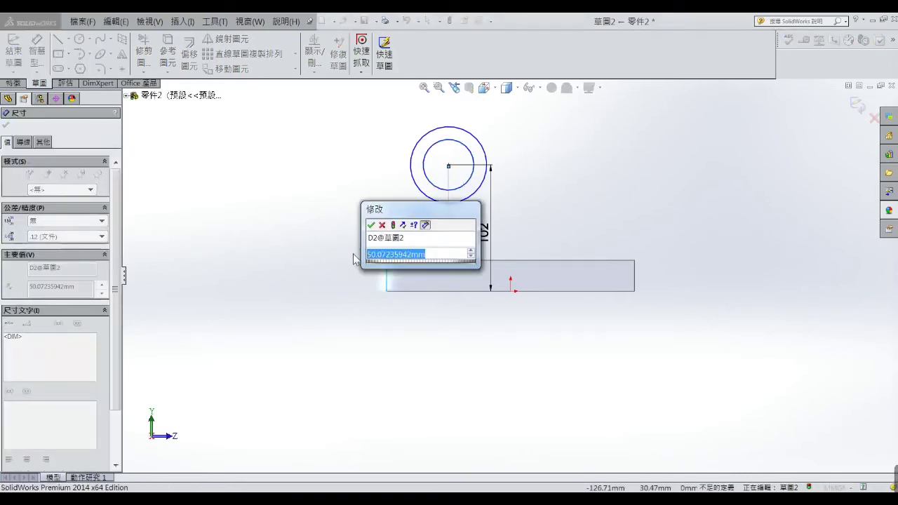
{"action": "type", "text": "83"}
{"action": "key", "text": "Return"}
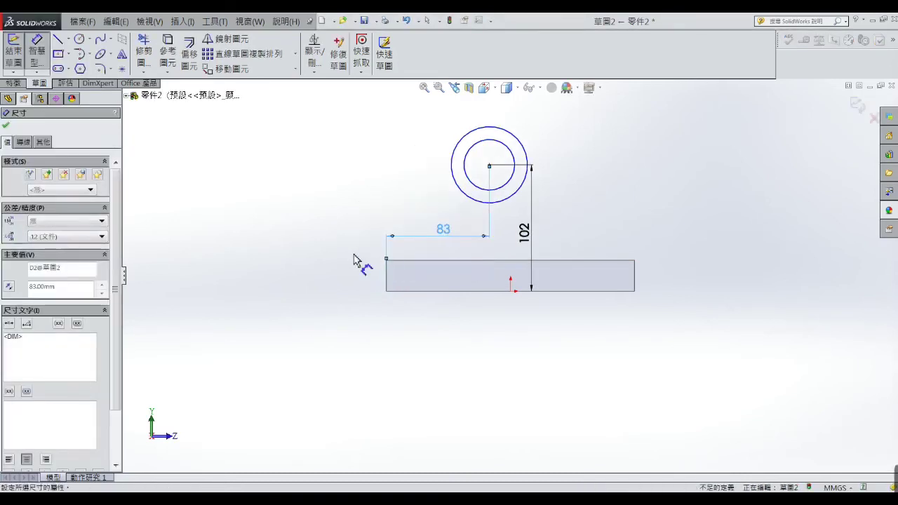
{"action": "key", "text": "Escape"}
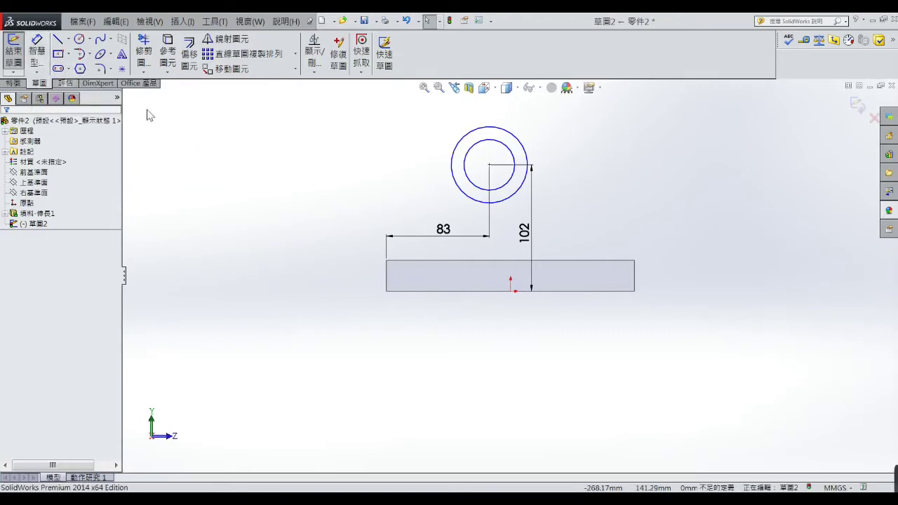
- Dimension the outer circle's diameter as 70 mm
{"action": "left_click", "coordinate": [41, 62]}
{"action": "left_click", "coordinate": [41, 62]}
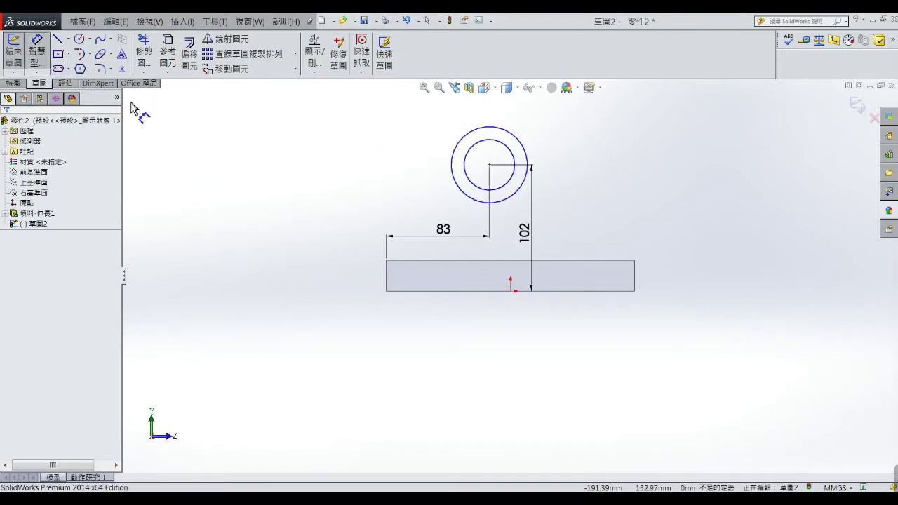
{"action": "left_click", "coordinate": [453, 169]}
{"action": "left_click", "coordinate": [433, 167]}
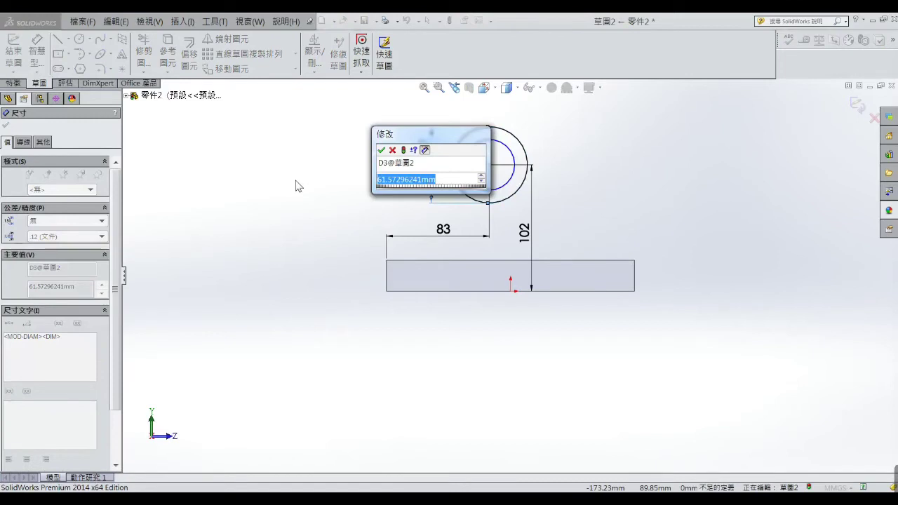
{"action": "type", "text": "70"}
{"action": "key", "text": "Return"}
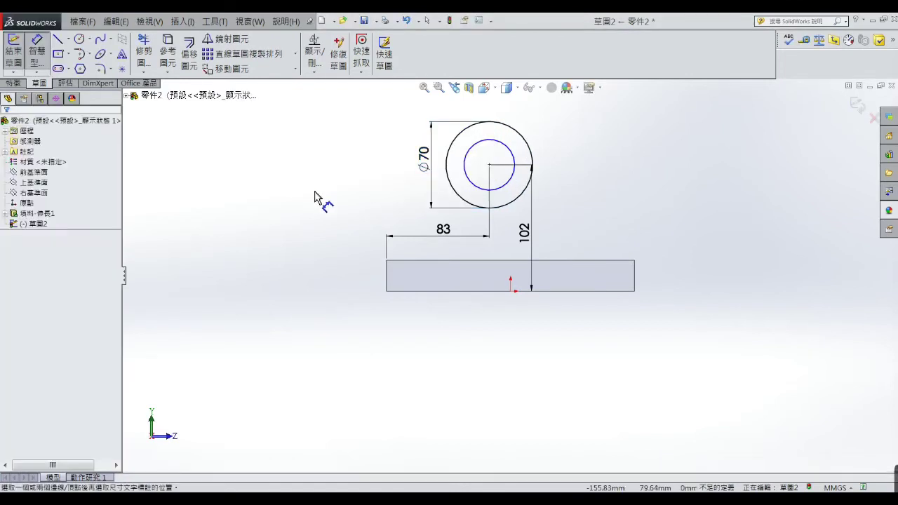
- Dimension the inner circle as Ø38 after checking the bore size on the reference drawing
{"action": "left_click", "coordinate": [477, 189]}
{"action": "left_click", "coordinate": [392, 186]}
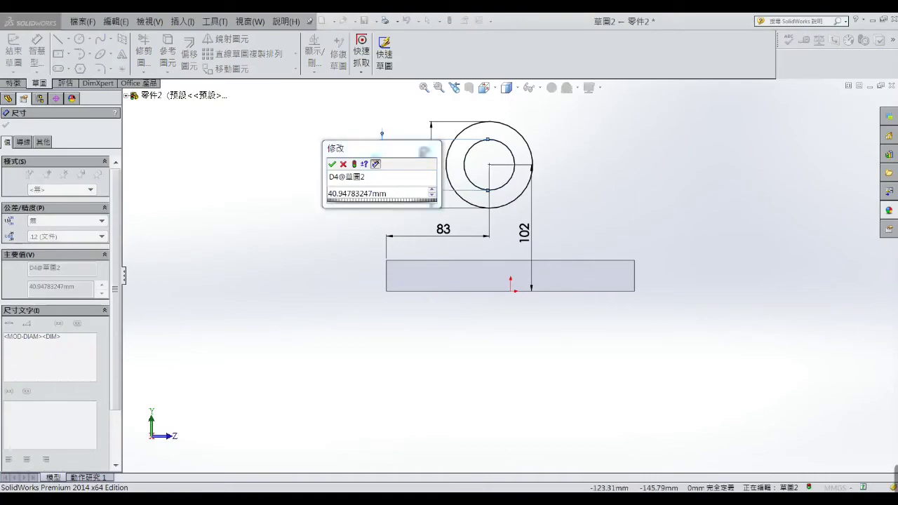
{"action": "left_click", "coordinate": [415, 423]}
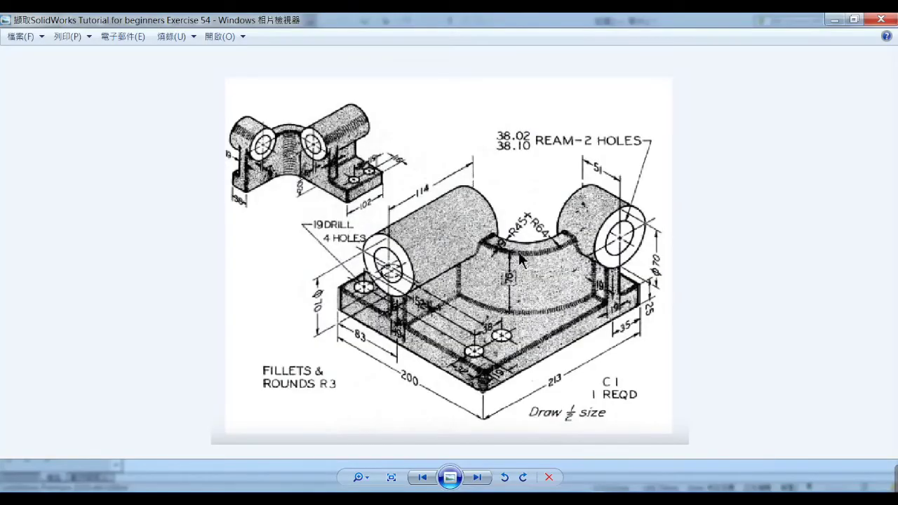
{"action": "left_click", "coordinate": [835, 19]}
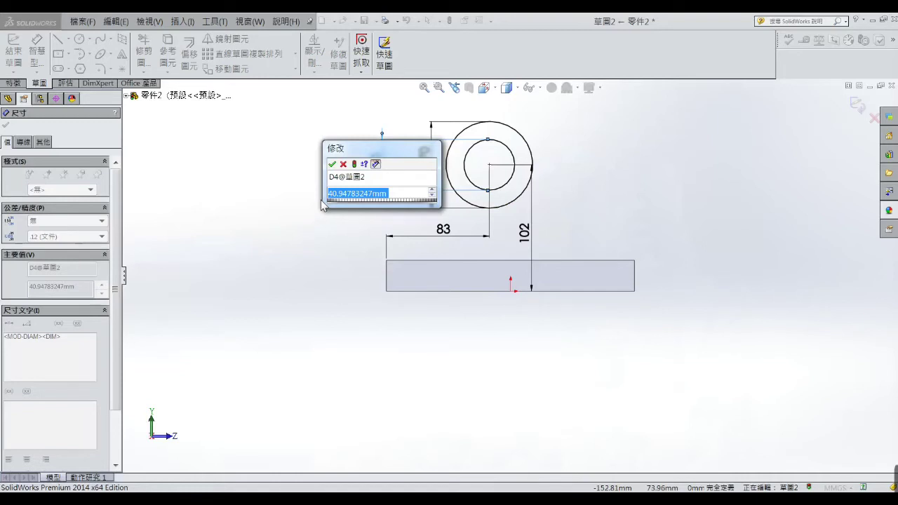
{"action": "type", "text": "38"}
{"action": "key", "text": "Return"}
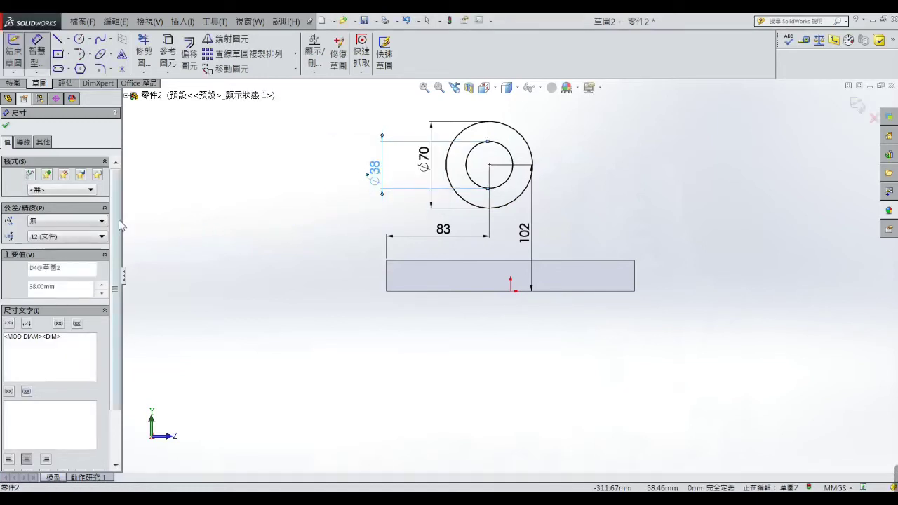
- Give the Ø38 bore a Limit tolerance of 38.10 upper and 38.02 lower
{"action": "left_click", "coordinate": [102, 221]}
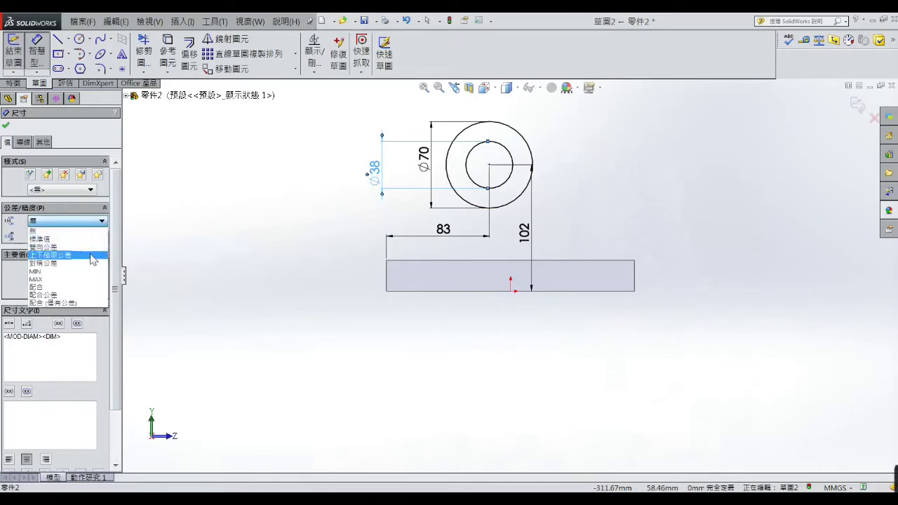
{"action": "left_click", "coordinate": [86, 255]}
{"action": "left_click_drag", "start_coordinate": [70, 239], "coordinate": [6, 235]}
{"action": "type", "text": "0.1"}
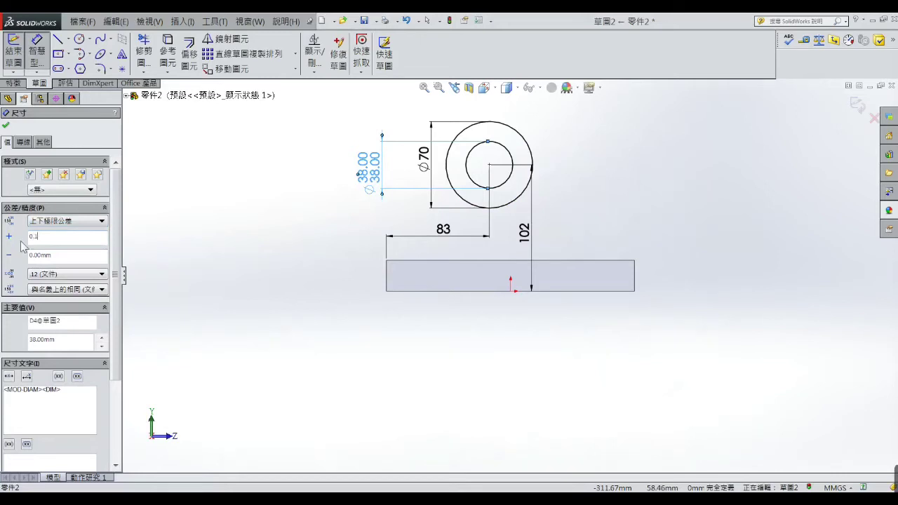
{"action": "left_click_drag", "start_coordinate": [60, 255], "coordinate": [4, 256]}
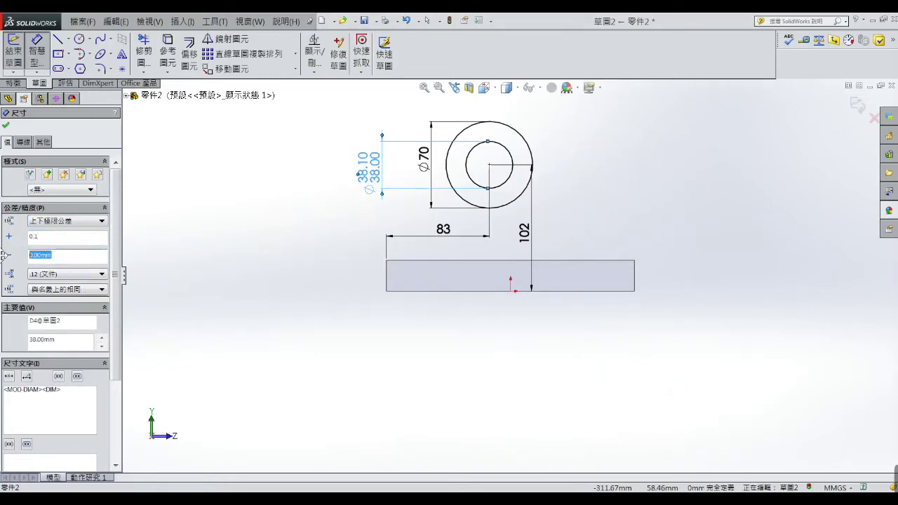
{"action": "type", "text": "-"}
{"action": "left_click", "coordinate": [5, 127]}
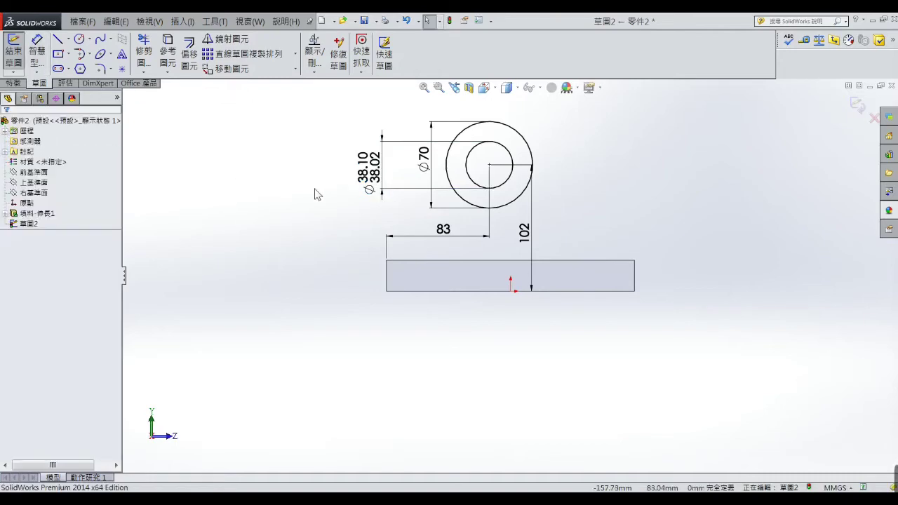
- Review the reference drawing in Photo Viewer and return to the sketch
{"action": "key", "text": "alt+Tab"}
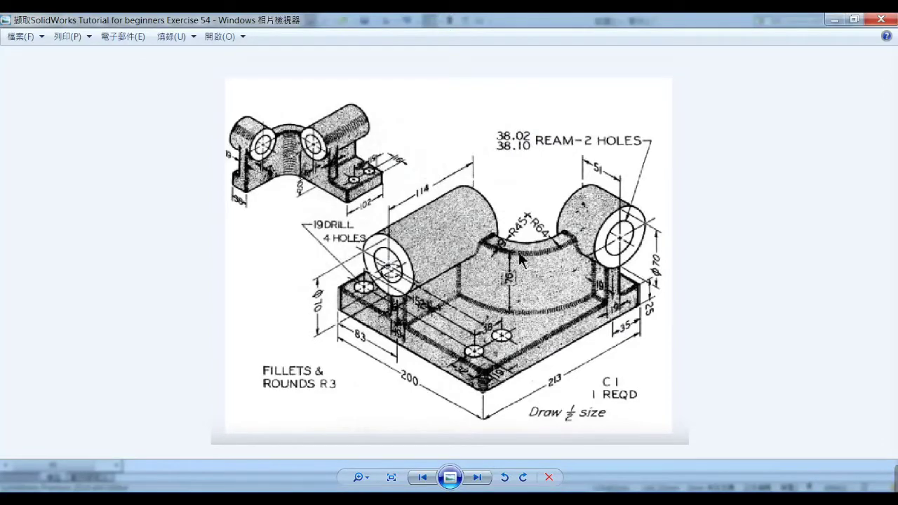
{"action": "left_click", "coordinate": [834, 20]}
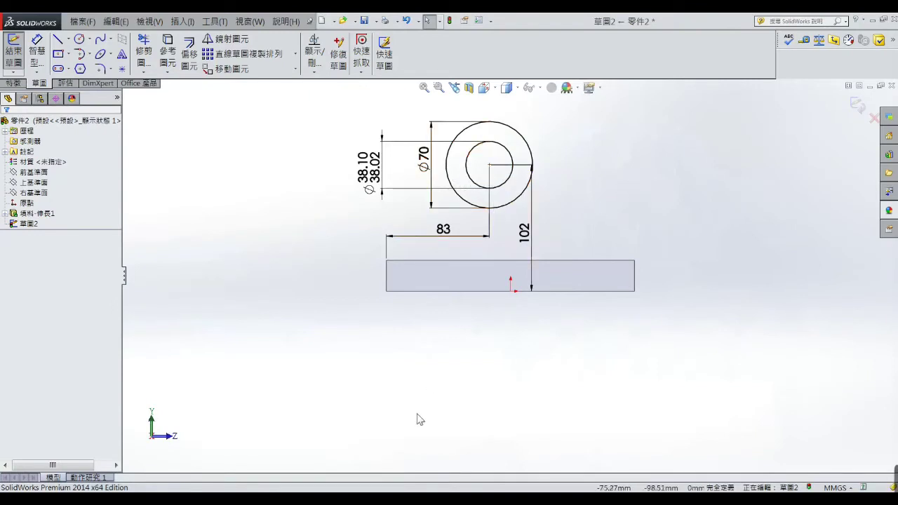
{"action": "left_click", "coordinate": [378, 485]}
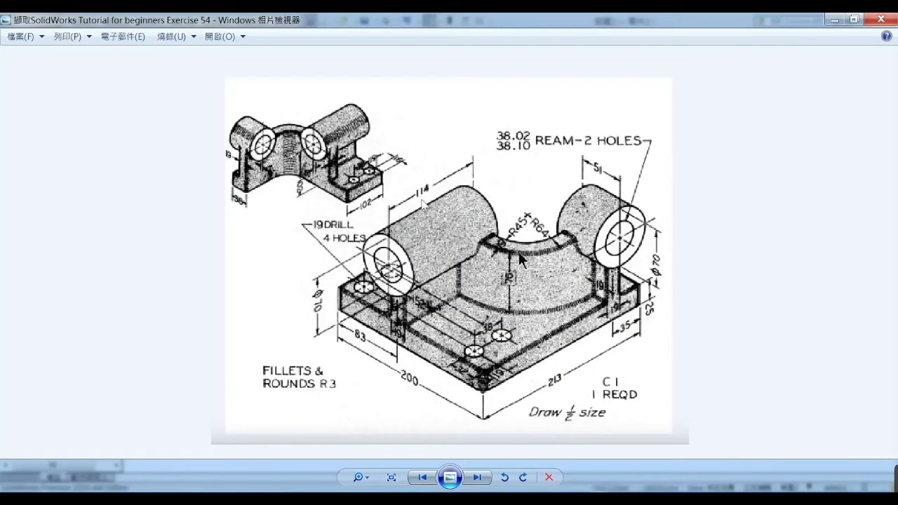
{"action": "left_click", "coordinate": [833, 19]}
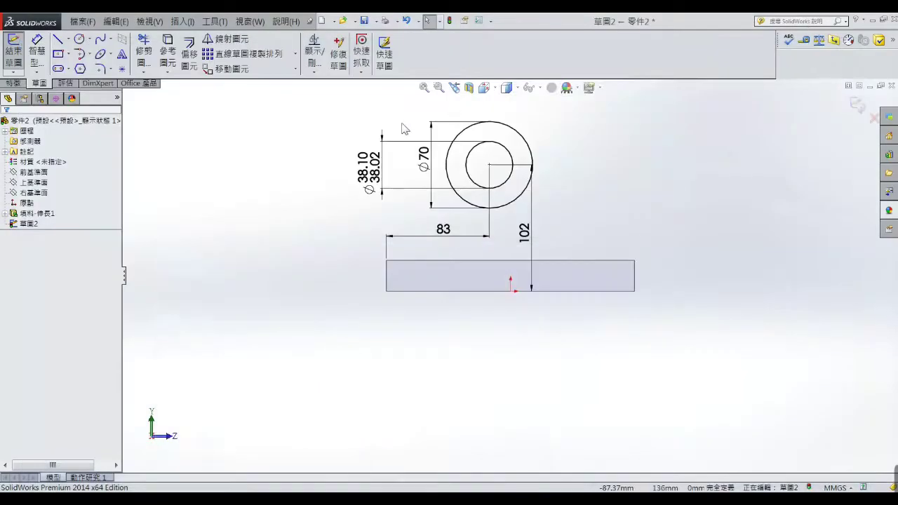
- Extrude the ring profile 114 mm Blind, reversed, into a hollow cylindrical boss
{"action": "left_click", "coordinate": [13, 82]}
{"action": "left_click", "coordinate": [14, 51]}
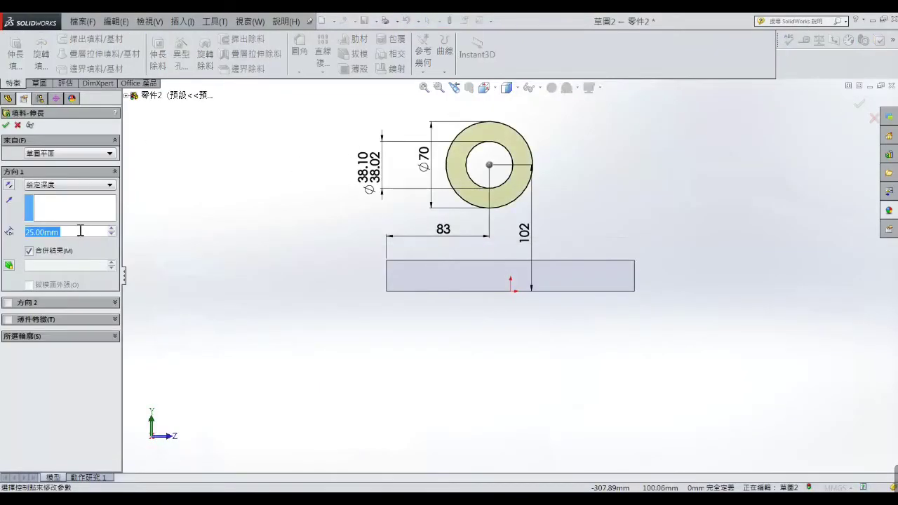
{"action": "type", "text": "114"}
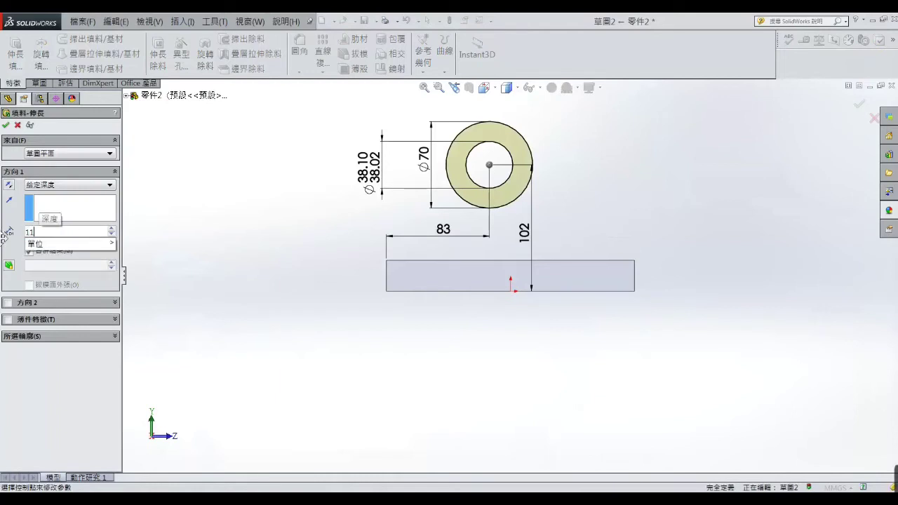
{"action": "key", "text": "Return"}
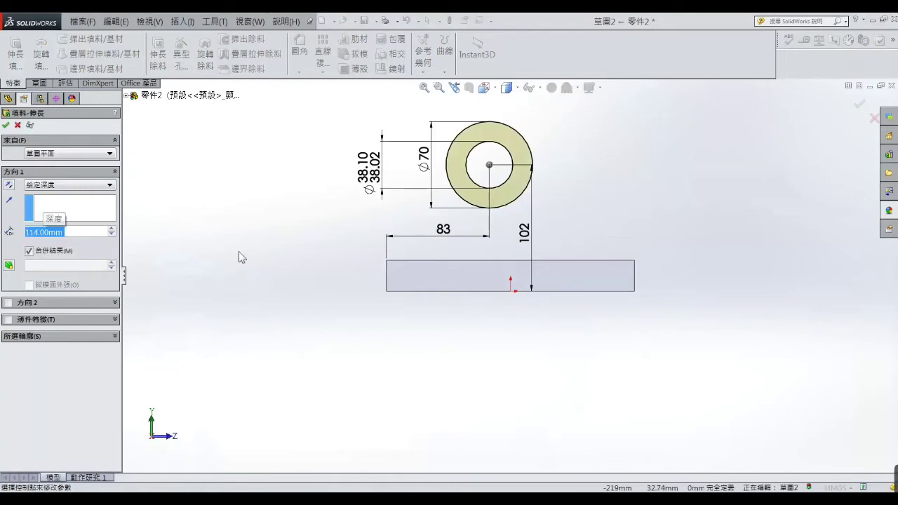
{"action": "middle_click_drag", "start_coordinate": [240, 253], "coordinate": [213, 278]}
{"action": "left_click", "coordinate": [9, 186]}
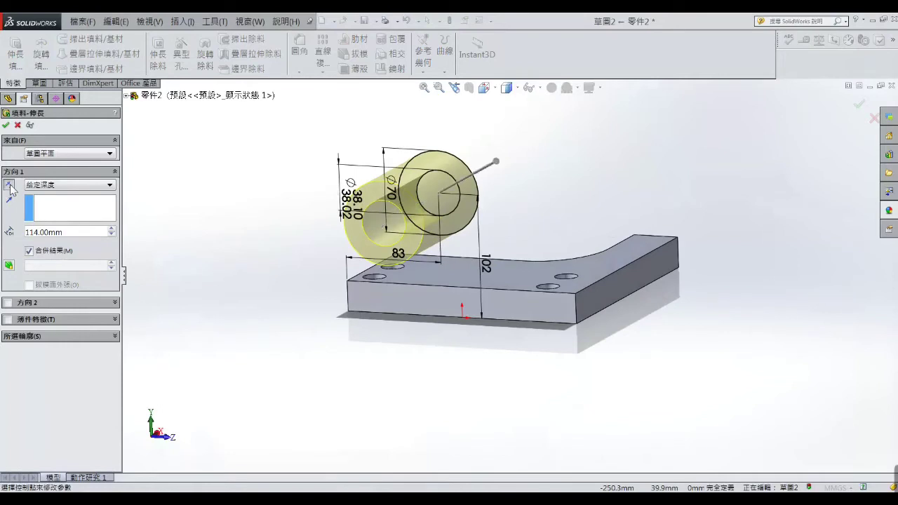
{"action": "left_click", "coordinate": [7, 125]}
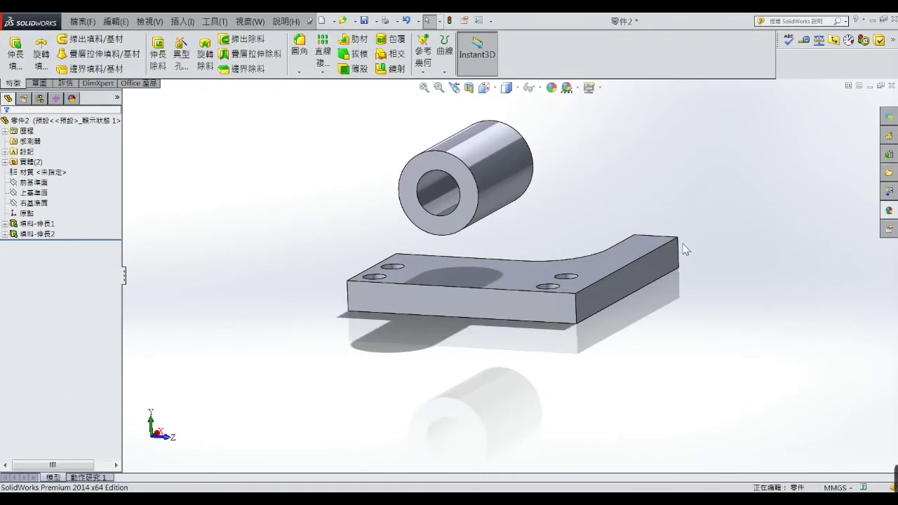
{"action": "mouse_move", "coordinate": [684, 249]}
{"action": "middle_mouse_down"}
{"action": "mouse_move", "coordinate": [644, 203]}
{"action": "mouse_move", "coordinate": [651, 224]}
{"action": "middle_mouse_up"}
- Open a new sketch on the base plate's front face, viewed Normal To
{"action": "left_click", "coordinate": [649, 277]}
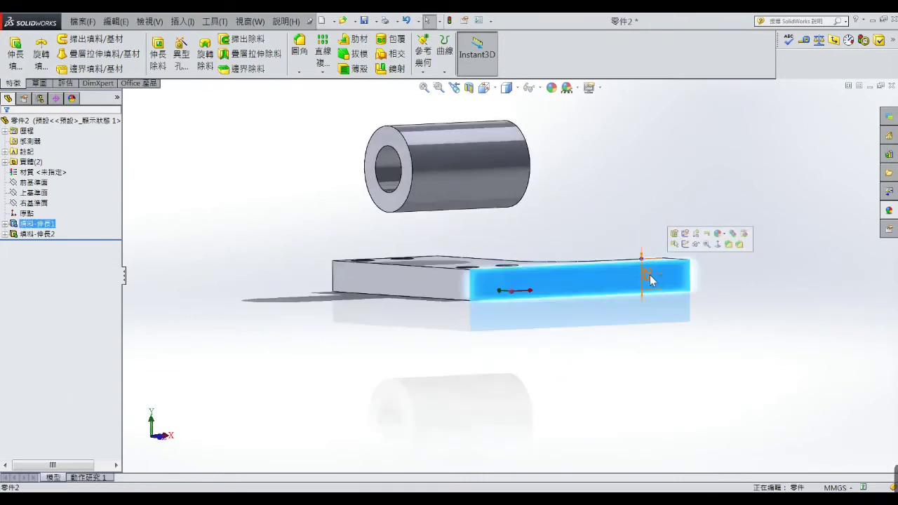
{"action": "left_click", "coordinate": [686, 244]}
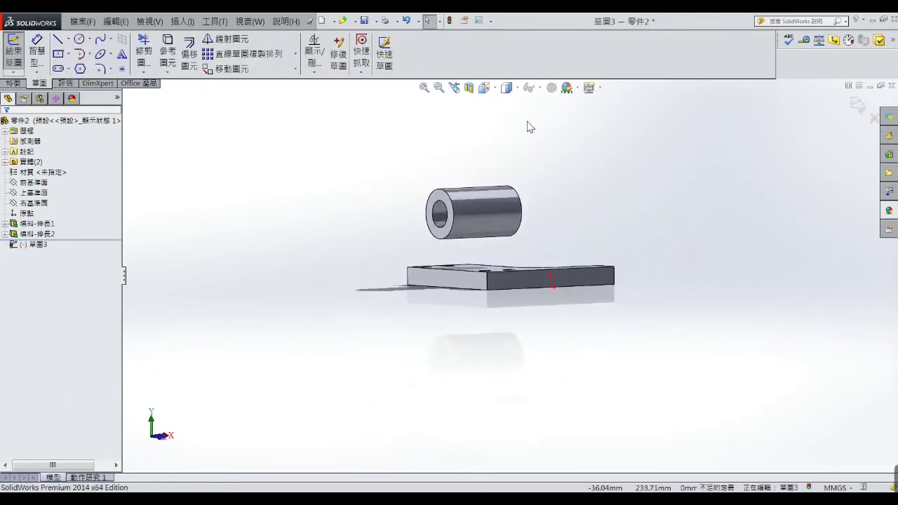
{"action": "left_click", "coordinate": [485, 87]}
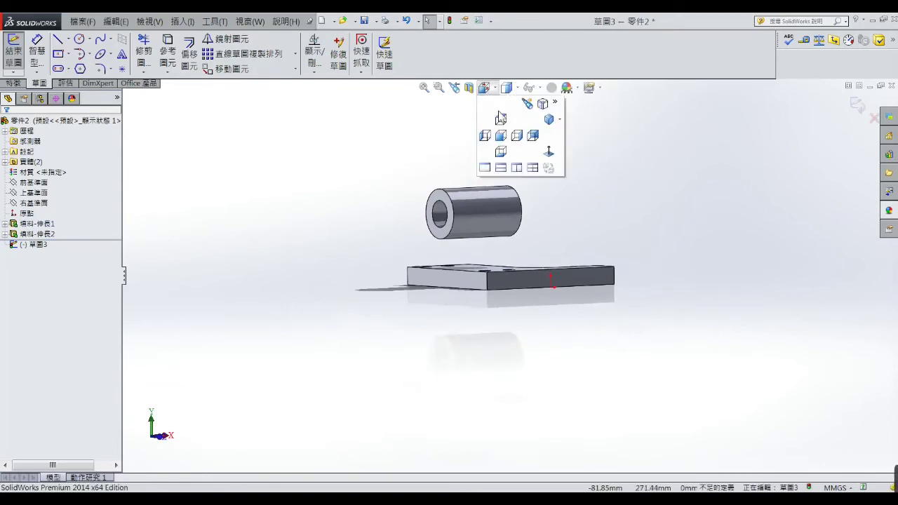
{"action": "left_click", "coordinate": [548, 151]}
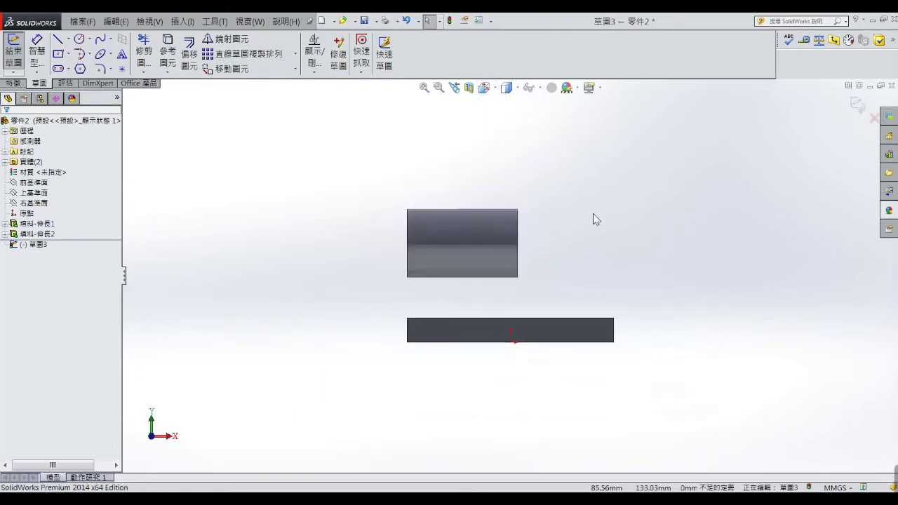
- Draw two concentric circles beside the cylinder
{"action": "left_click", "coordinate": [79, 40]}
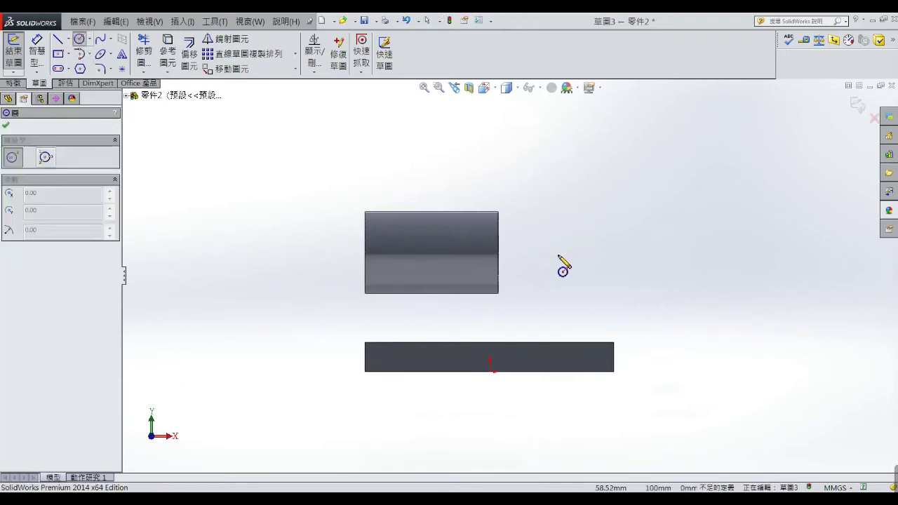
{"action": "left_click", "coordinate": [548, 256]}
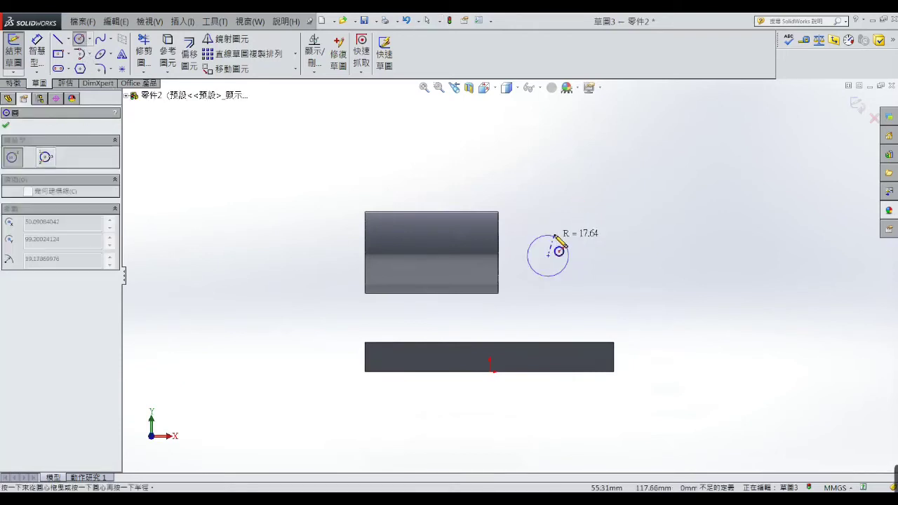
{"action": "left_click", "coordinate": [553, 205]}
{"action": "left_click", "coordinate": [548, 255]}
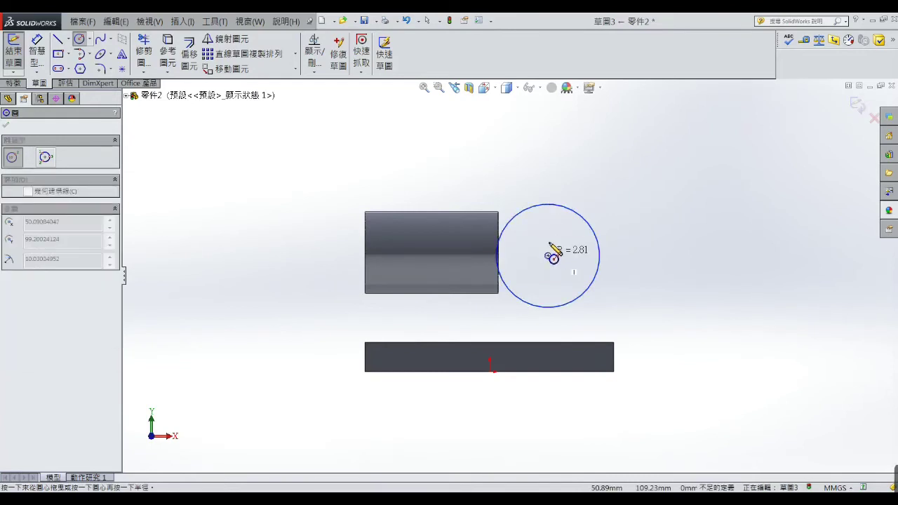
{"action": "right_click", "coordinate": [554, 229]}
{"action": "left_click", "coordinate": [572, 195]}
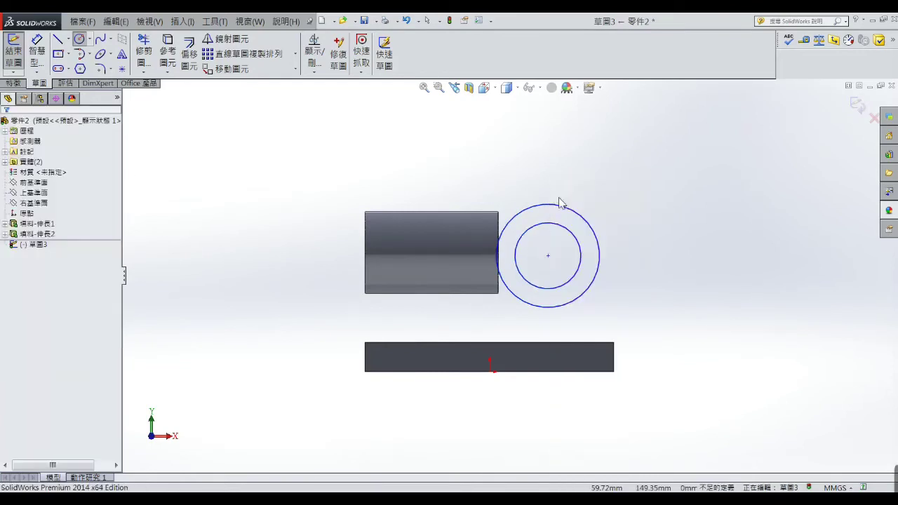
{"action": "left_click", "coordinate": [31, 67]}
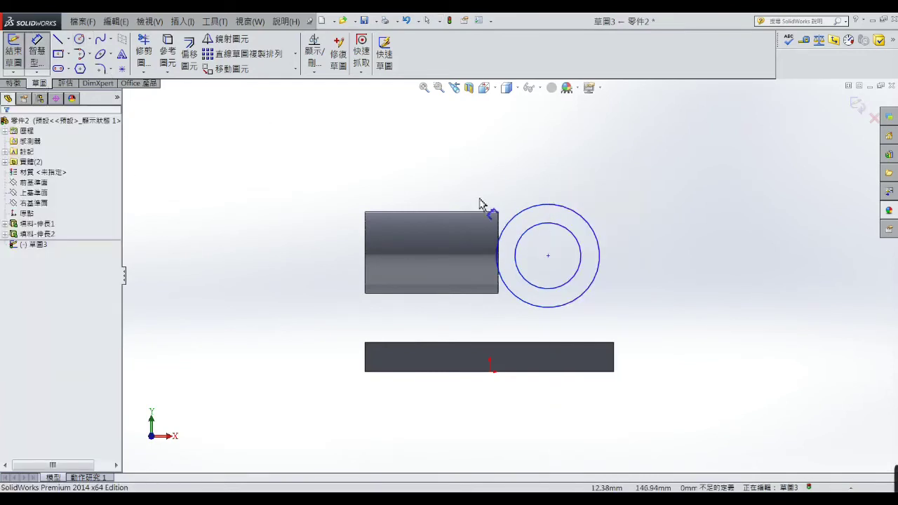
- Dimension the outer circle Ø70 and the inner circle Ø38
{"action": "left_click", "coordinate": [595, 233]}
{"action": "left_click", "coordinate": [609, 203]}
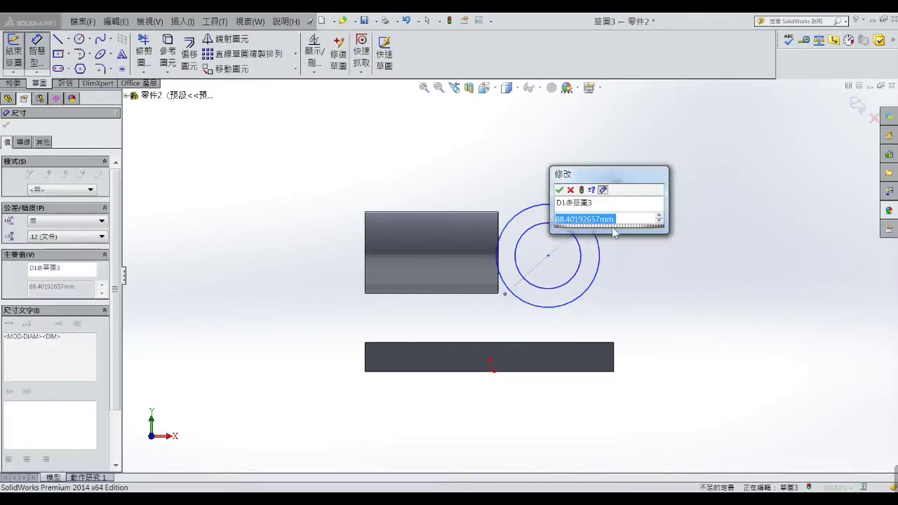
{"action": "type", "text": "7"}
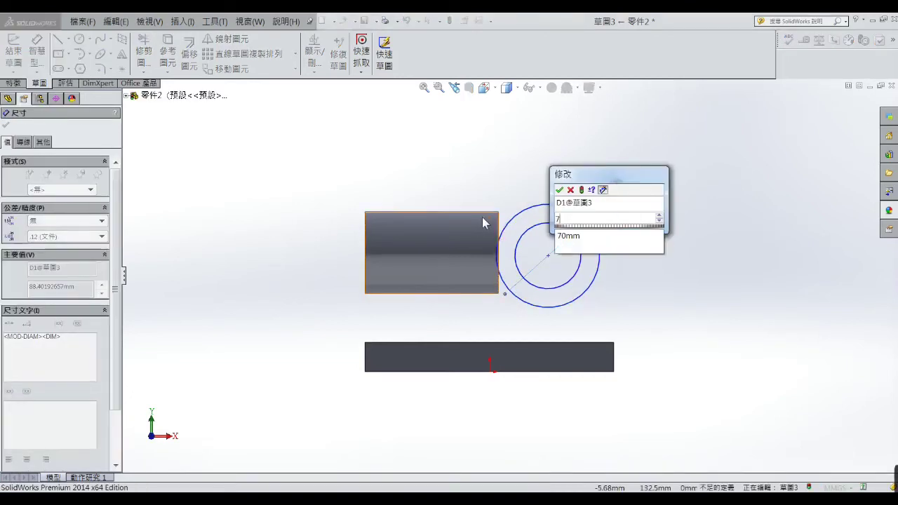
{"action": "type", "text": "0"}
{"action": "key", "text": "Return"}
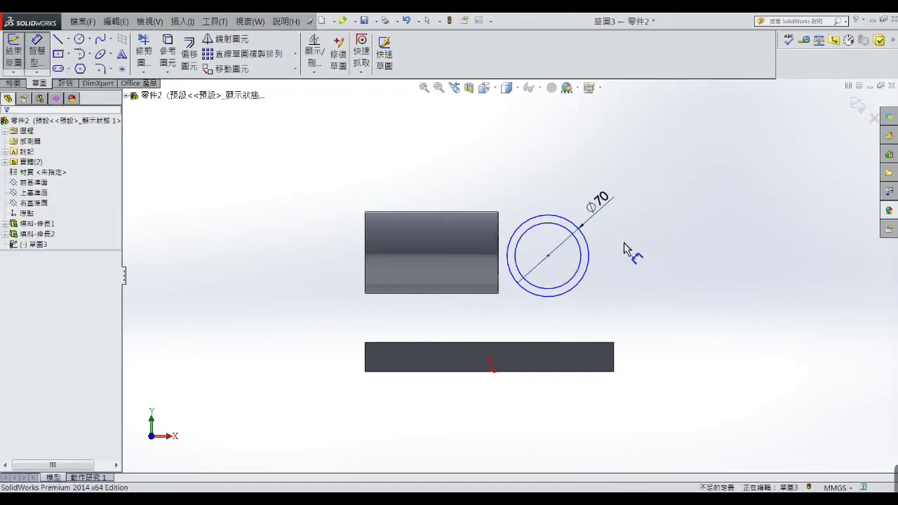
{"action": "left_click", "coordinate": [582, 258]}
{"action": "left_click", "coordinate": [619, 248]}
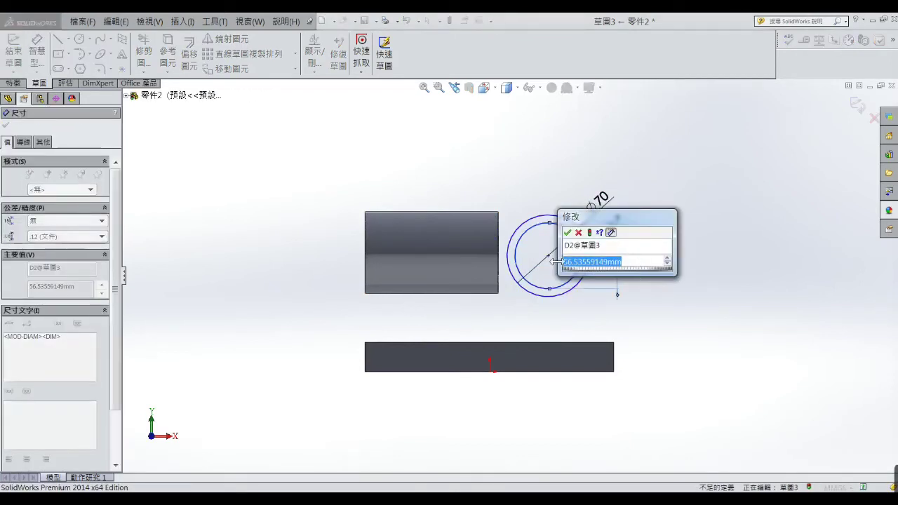
{"action": "type", "text": "38"}
{"action": "key", "text": "Return"}
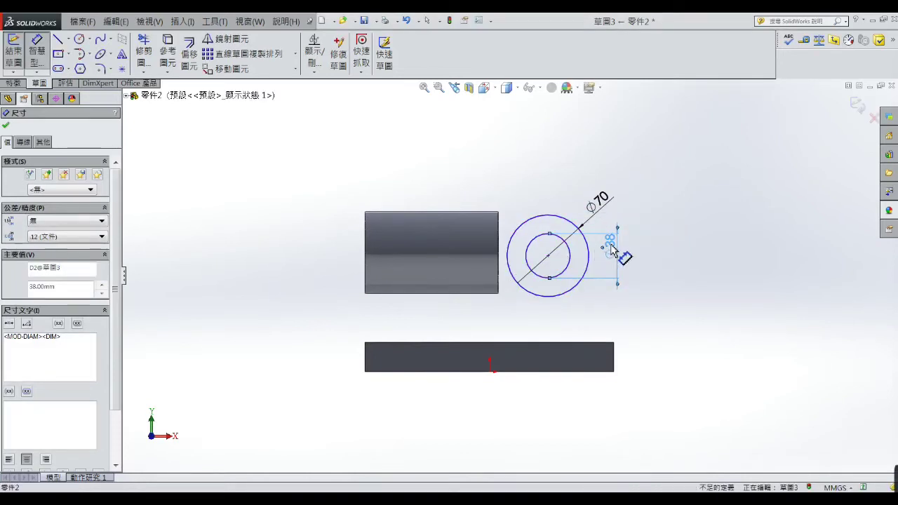
- Apply a Limit tolerance of 38.10/38.02 to the Ø38 dimension
{"action": "left_click", "coordinate": [101, 221]}
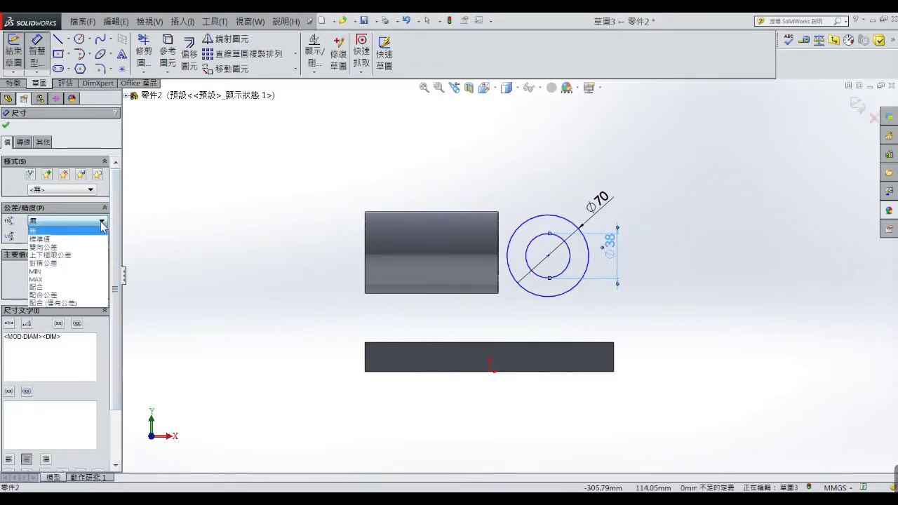
{"action": "left_click", "coordinate": [96, 258]}
{"action": "left_click_drag", "start_coordinate": [55, 236], "coordinate": [18, 241]}
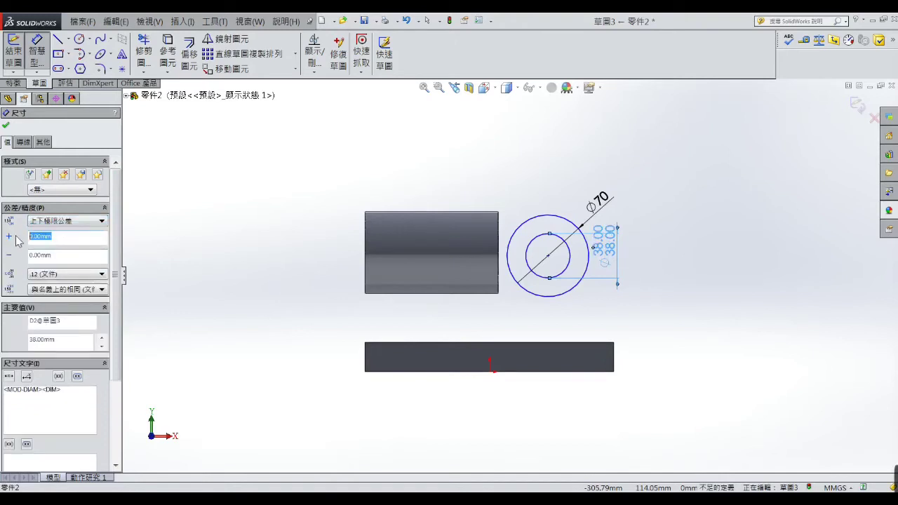
{"action": "type", "text": "0.1"}
{"action": "left_click_drag", "start_coordinate": [63, 258], "coordinate": [17, 261]}
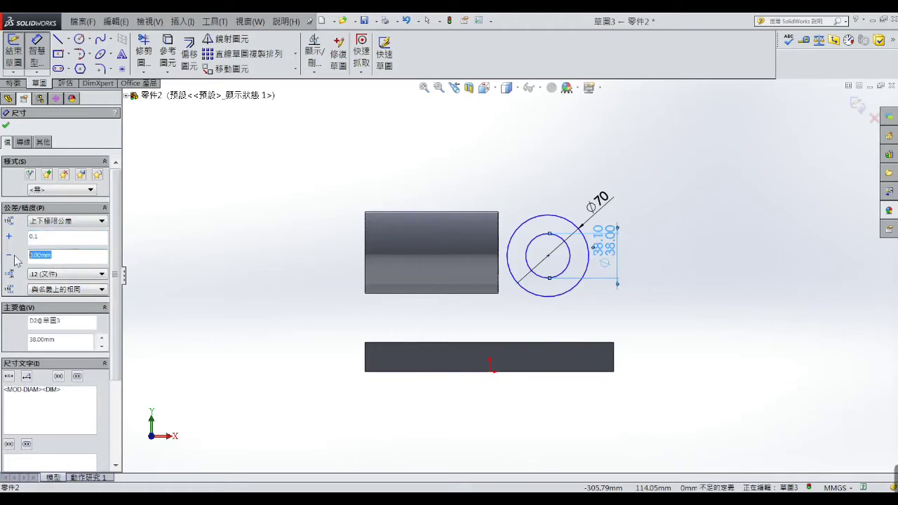
{"action": "type", "text": "-"}
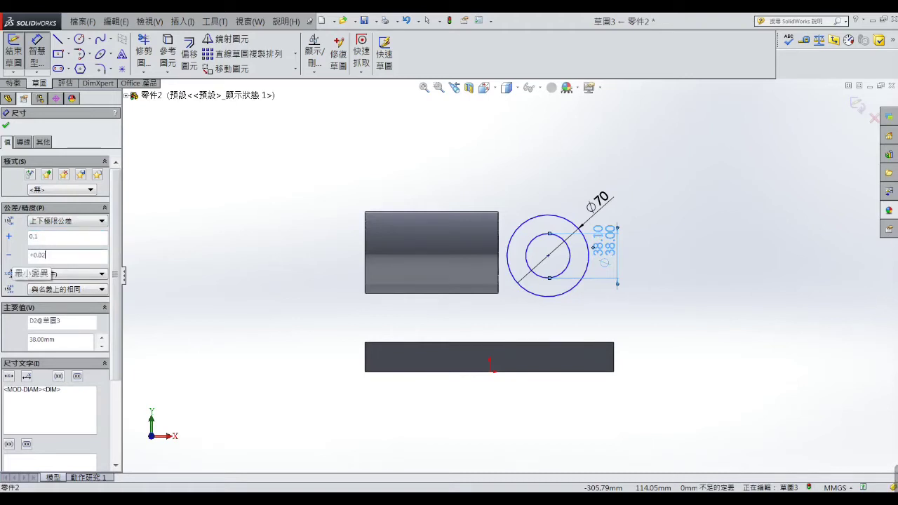
{"action": "left_click", "coordinate": [6, 125]}
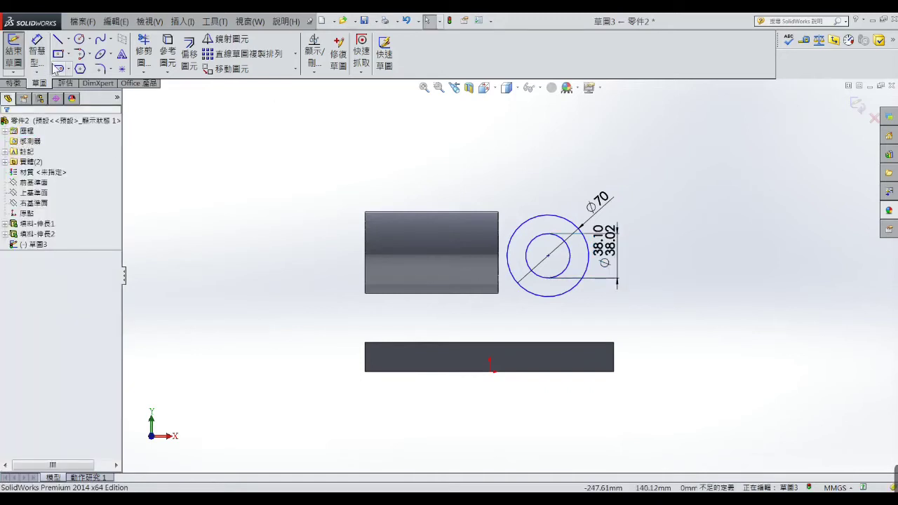
- Locate the circle centre 102 mm above the base bottom and 35 mm from its right edge
{"action": "left_click", "coordinate": [37, 49]}
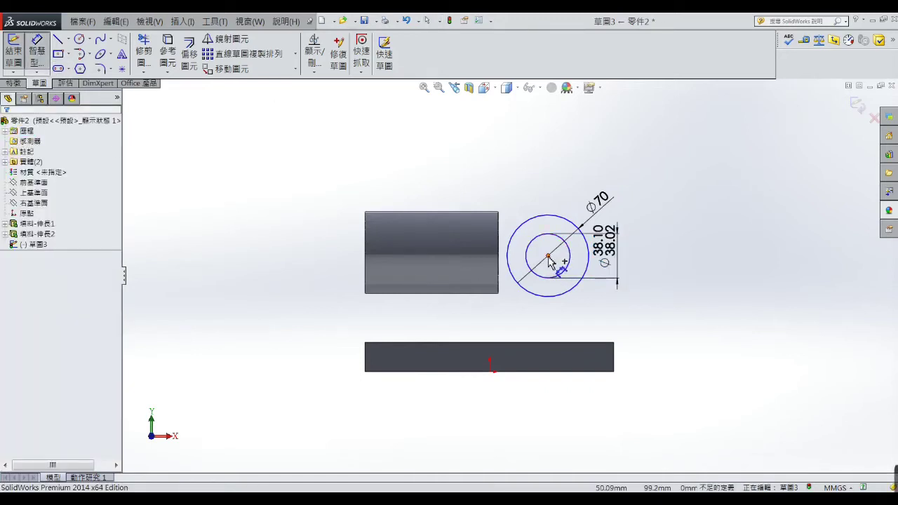
{"action": "left_click", "coordinate": [550, 371]}
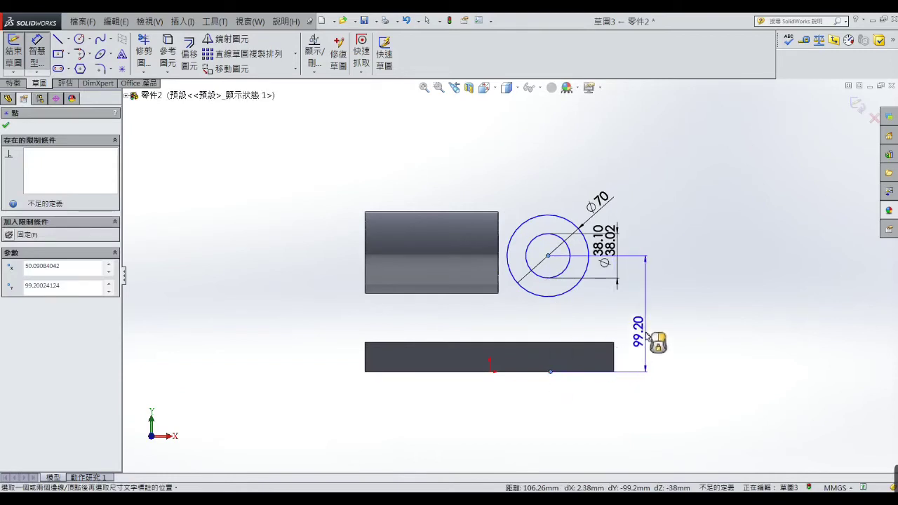
{"action": "left_click", "coordinate": [658, 343]}
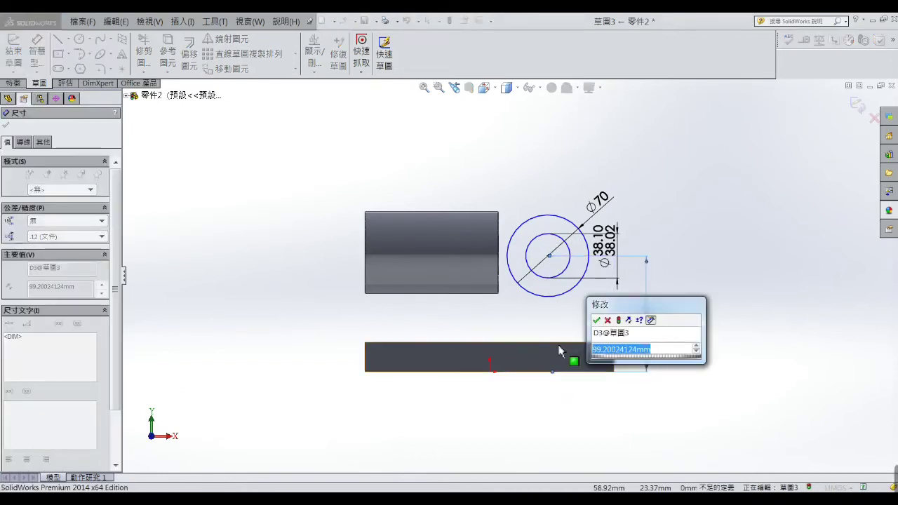
{"action": "type", "text": "10"}
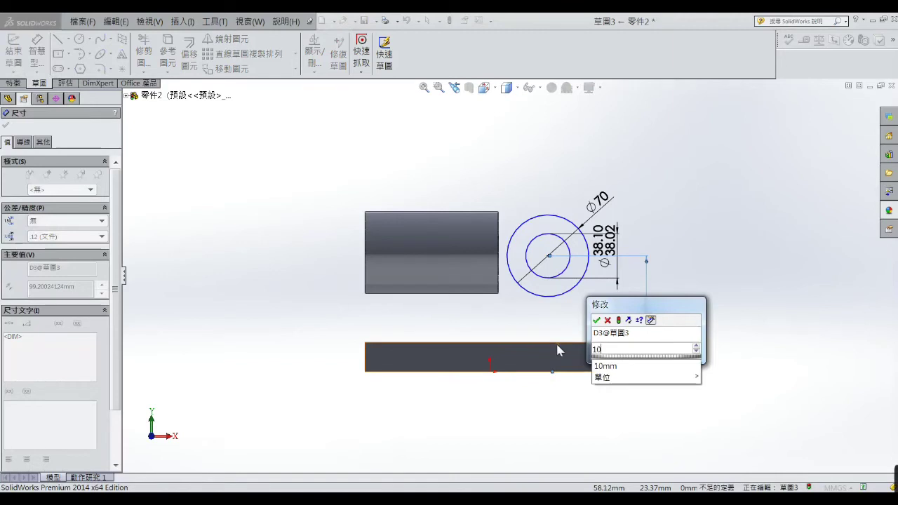
{"action": "type", "text": "0"}
{"action": "key", "text": "Escape"}
{"action": "left_click", "coordinate": [692, 341]}
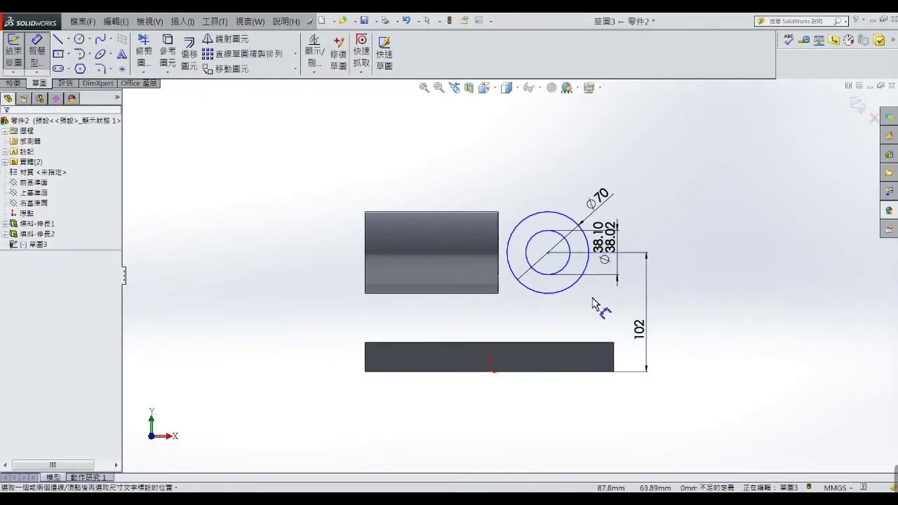
{"action": "left_click", "coordinate": [548, 253]}
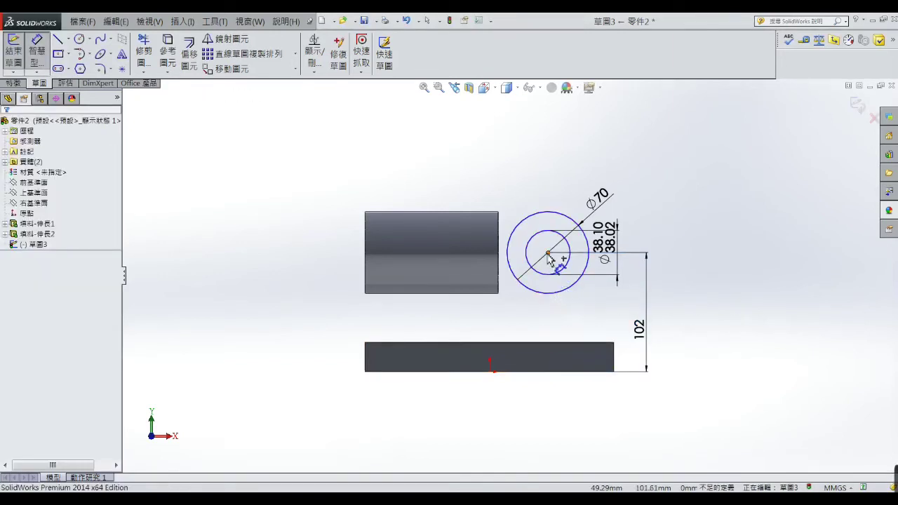
{"action": "left_click", "coordinate": [614, 362]}
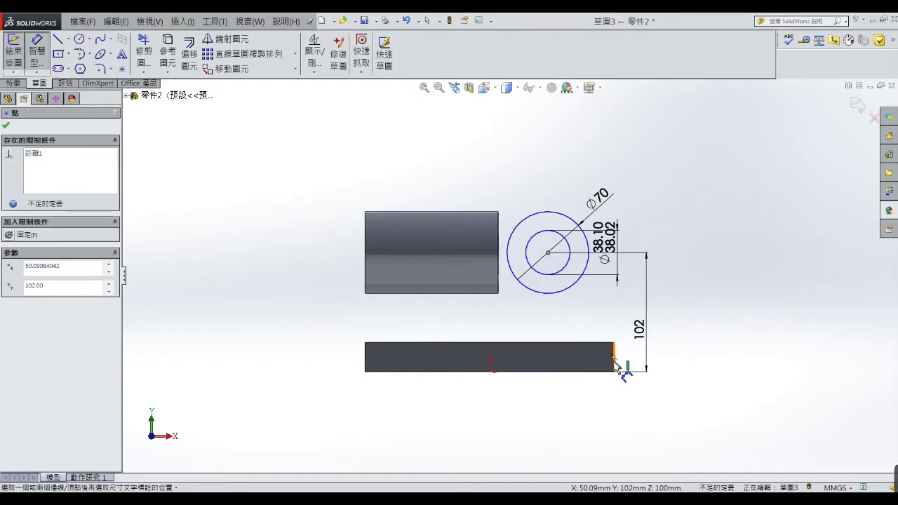
{"action": "left_click", "coordinate": [595, 398]}
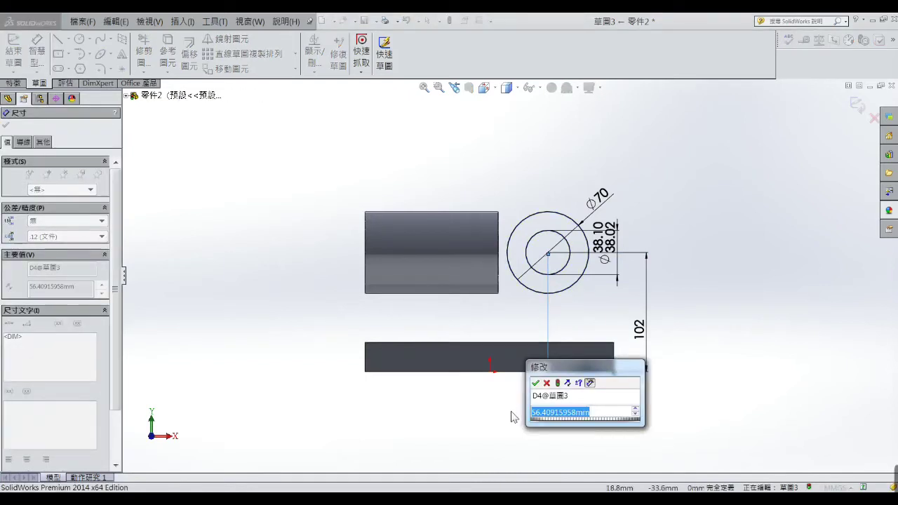
{"action": "type", "text": "35"}
{"action": "key", "text": "Return"}
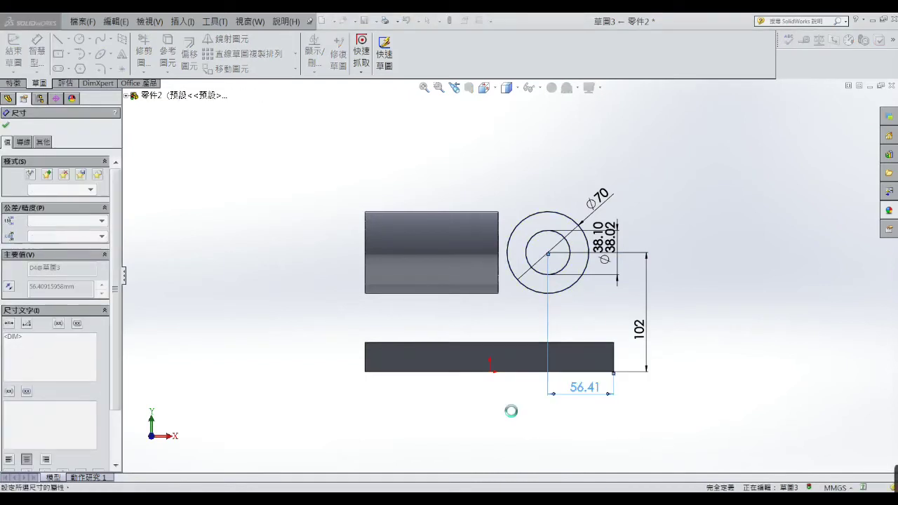
{"action": "left_click", "coordinate": [752, 323]}
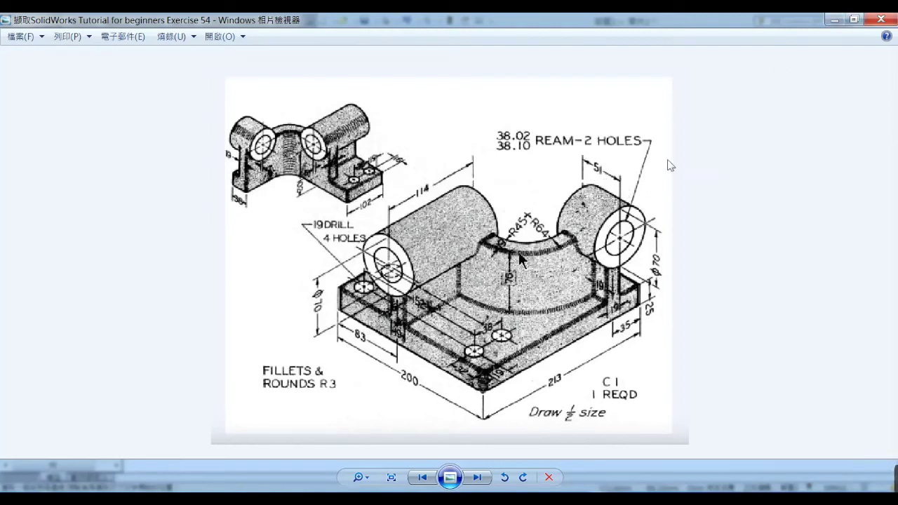
- Minimize Windows Photo Viewer to bring the dimensioned sketch back
{"action": "left_click", "coordinate": [834, 20]}
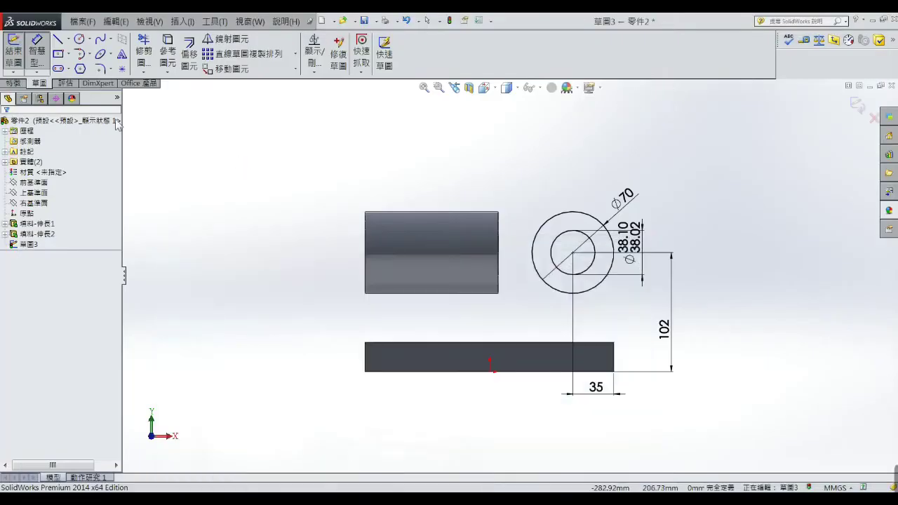
- Extrude the Ø70 ring sketch 51 mm Blind with Reverse Direction into a second bored boss
{"action": "left_click", "coordinate": [12, 83]}
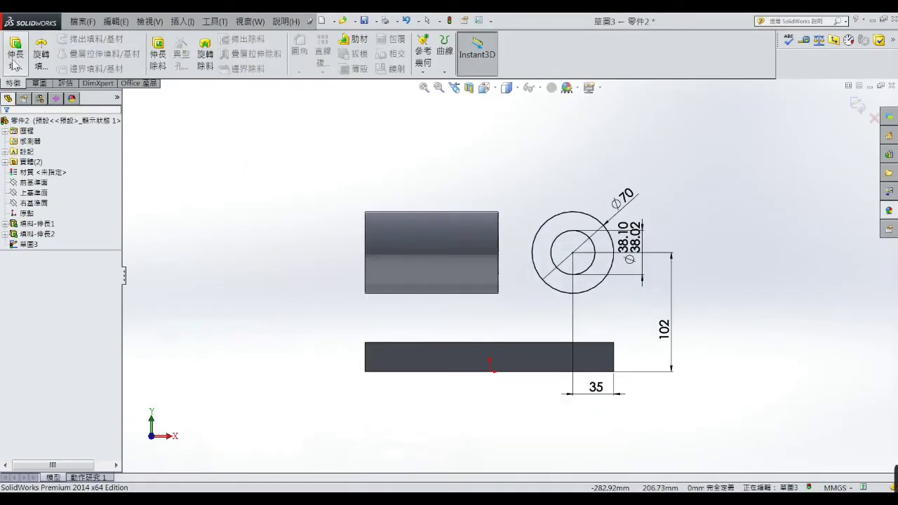
{"action": "left_click", "coordinate": [15, 53]}
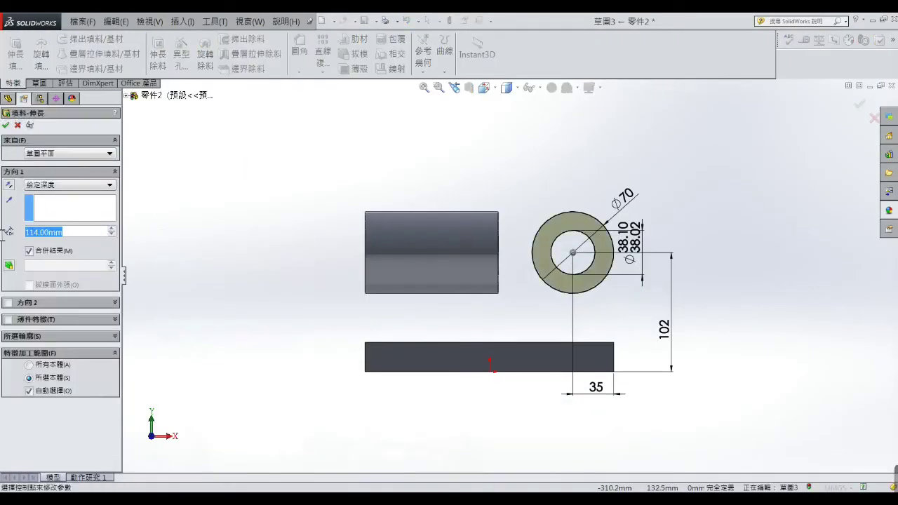
{"action": "type", "text": "51"}
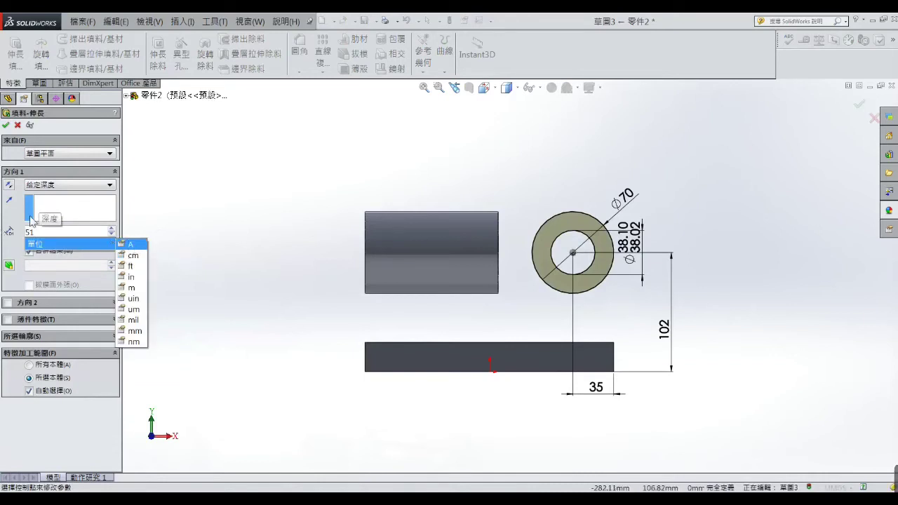
{"action": "key", "text": "Return"}
{"action": "middle_click_drag", "start_coordinate": [219, 261], "coordinate": [249, 289]}
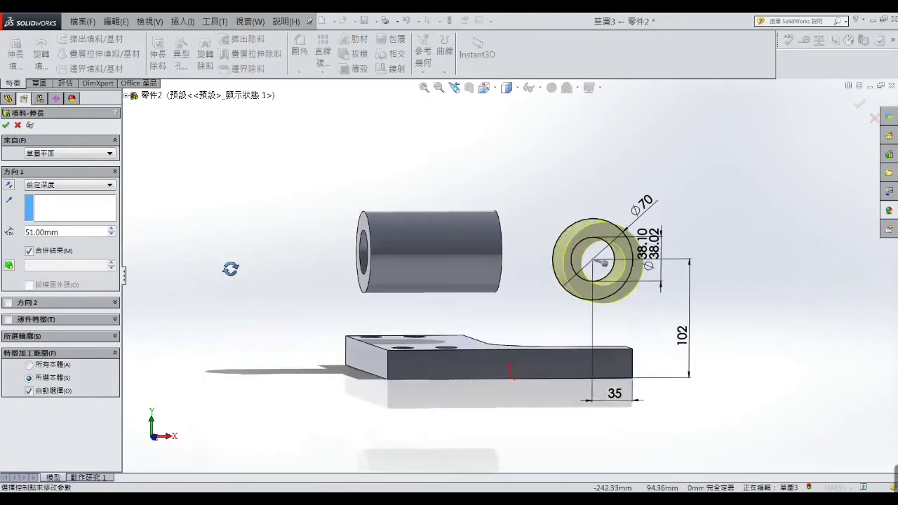
{"action": "left_click", "coordinate": [9, 185]}
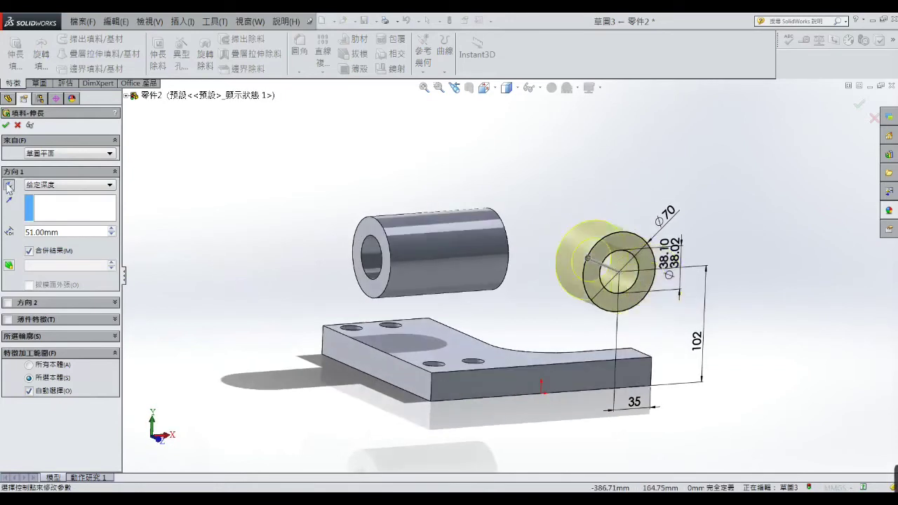
{"action": "left_click", "coordinate": [5, 125]}
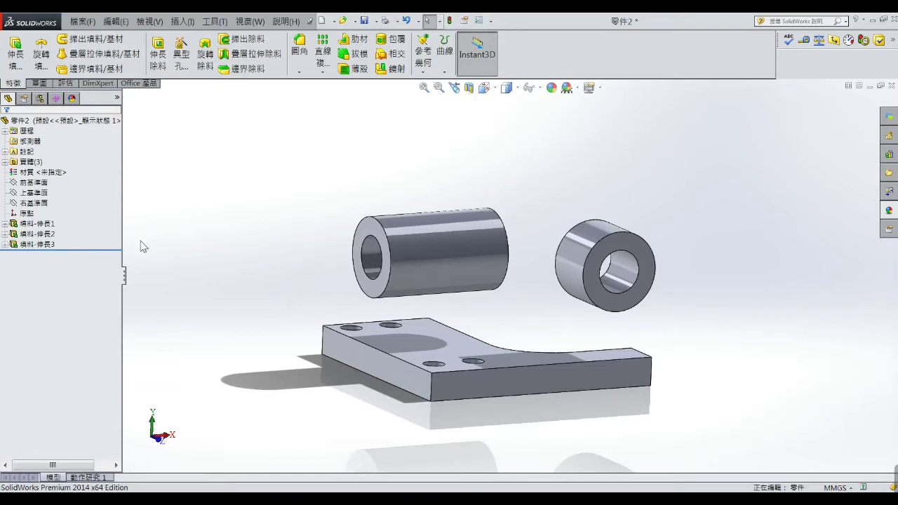
- Sketch on the plate's top face in Top view and convert the face outline into sketch entities
{"action": "left_click", "coordinate": [441, 350]}
{"action": "left_click", "coordinate": [477, 319]}
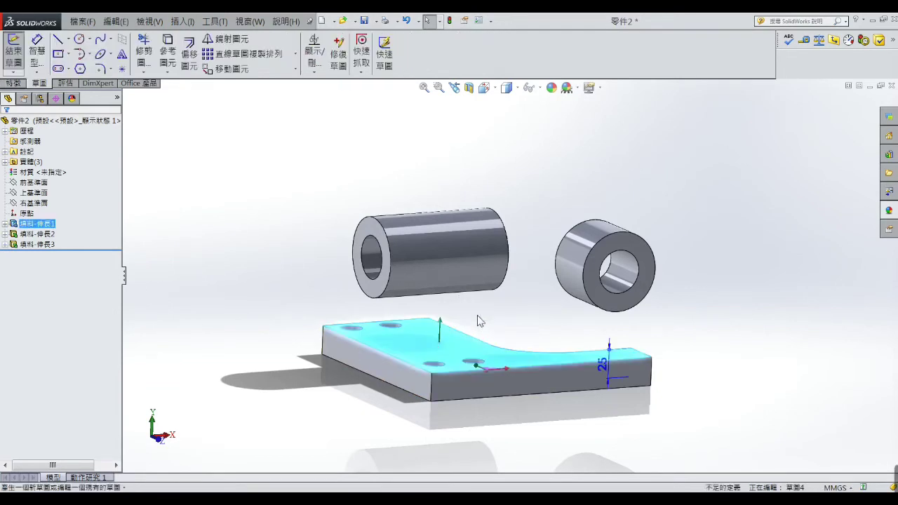
{"action": "left_click", "coordinate": [496, 197]}
{"action": "key", "text": "f"}
{"action": "left_click", "coordinate": [492, 94]}
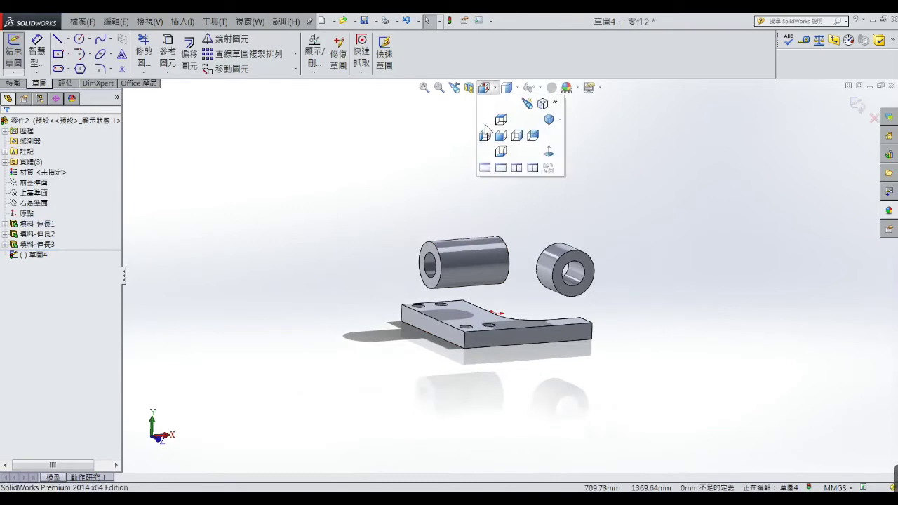
{"action": "left_click", "coordinate": [545, 156]}
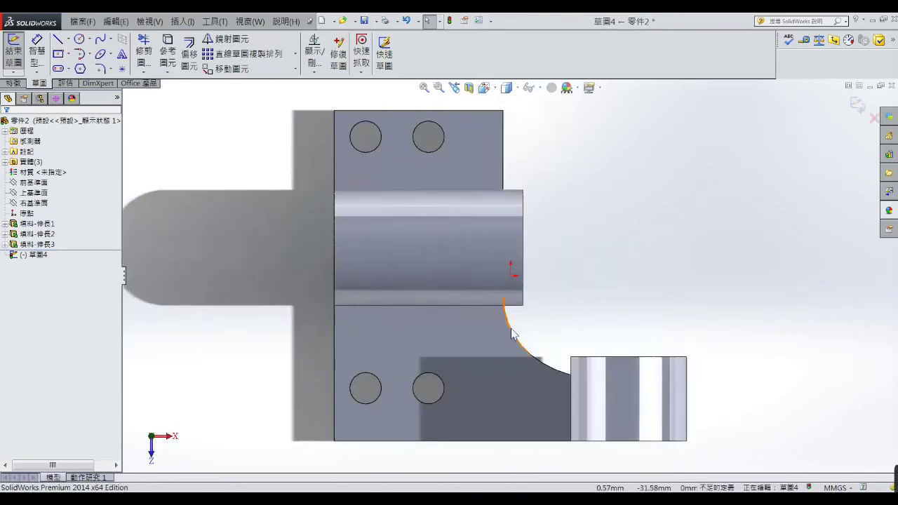
{"action": "key", "text": "l"}
{"action": "key", "text": "Escape"}
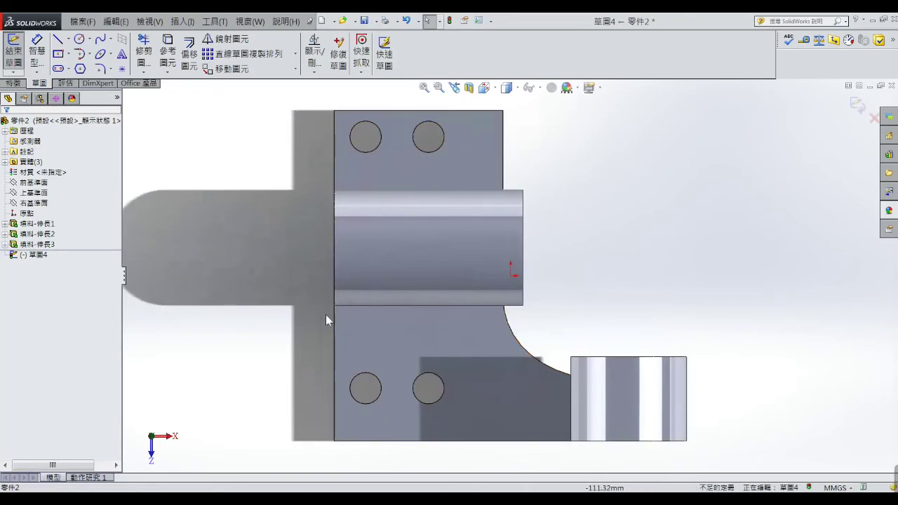
{"action": "left_click", "coordinate": [411, 334]}
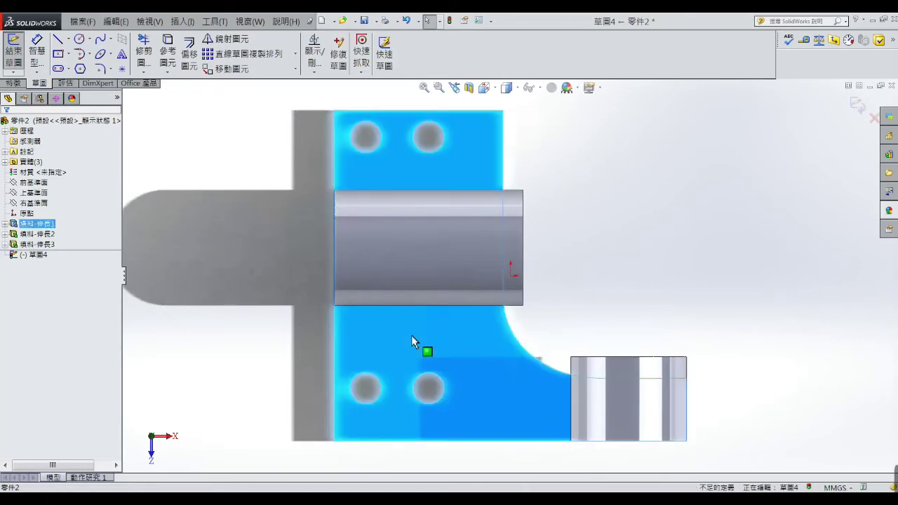
{"action": "left_click", "coordinate": [167, 52]}
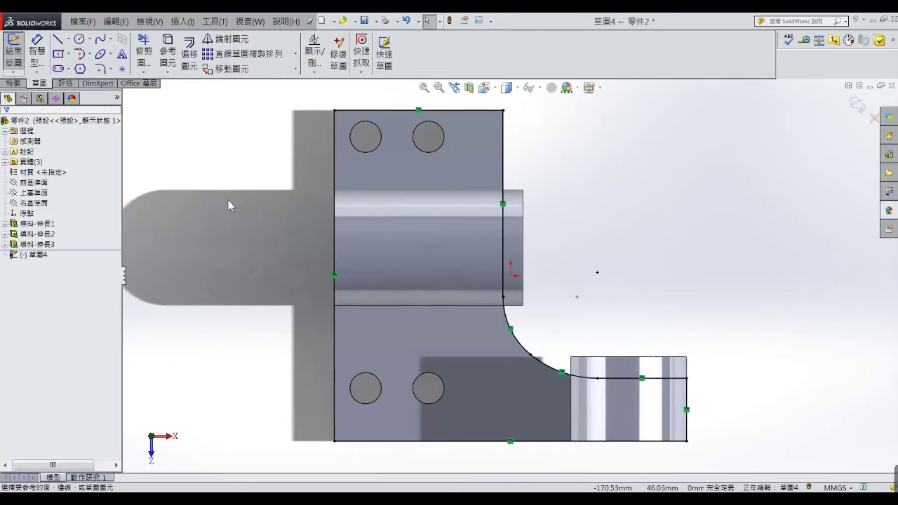
- Offset the right edge, curve, lower arc and horizontal edge 19 mm inward, without chain selection
{"action": "left_click", "coordinate": [189, 54]}
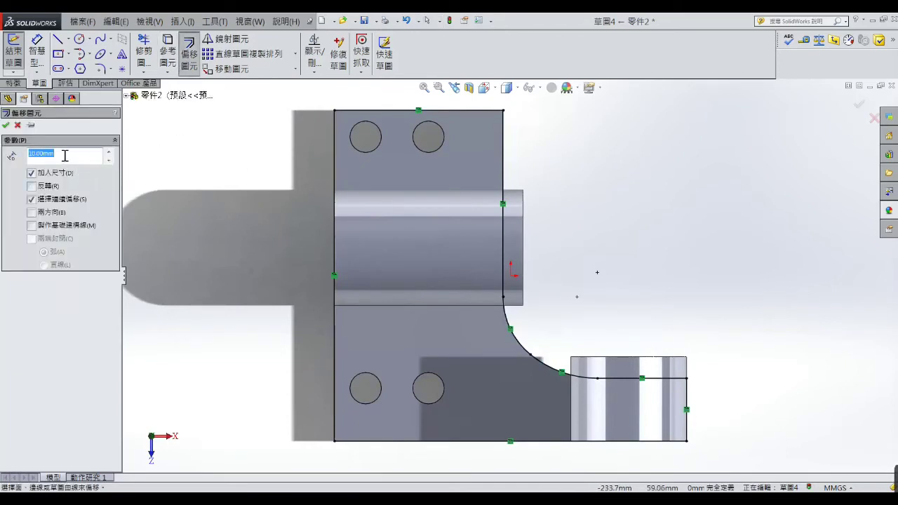
{"action": "type", "text": "15"}
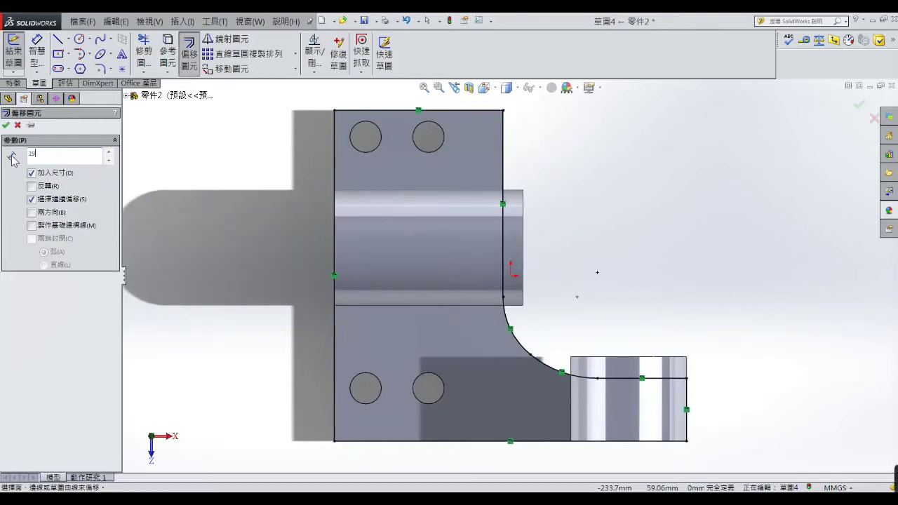
{"action": "key", "text": "Return"}
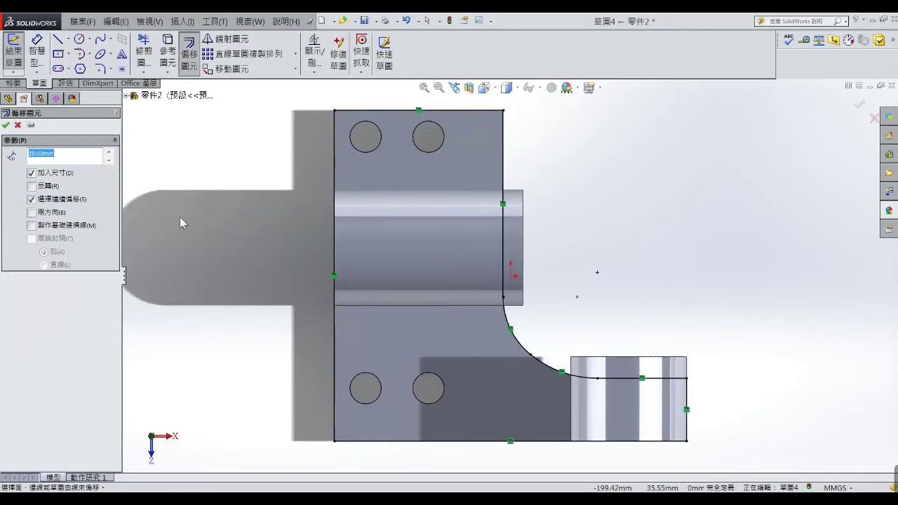
{"action": "left_click", "coordinate": [31, 199]}
{"action": "left_click", "coordinate": [503, 176]}
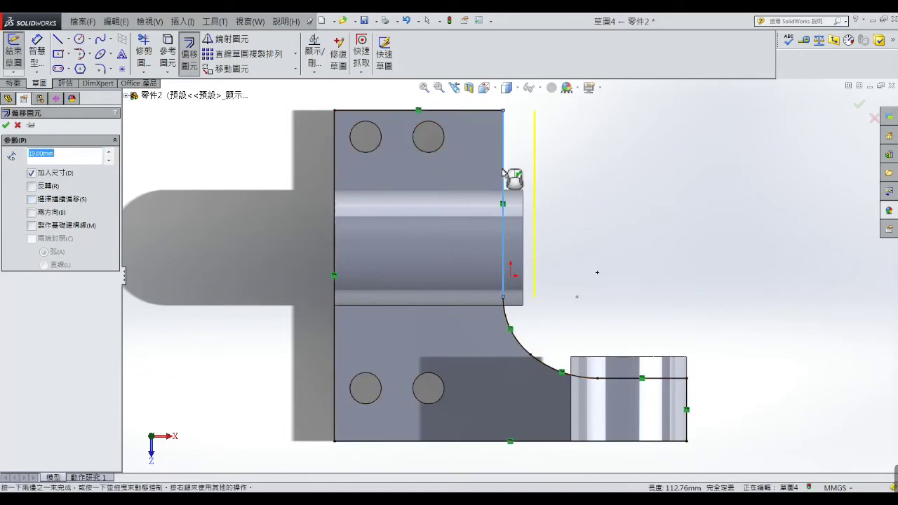
{"action": "left_click", "coordinate": [30, 186]}
{"action": "left_click", "coordinate": [515, 338]}
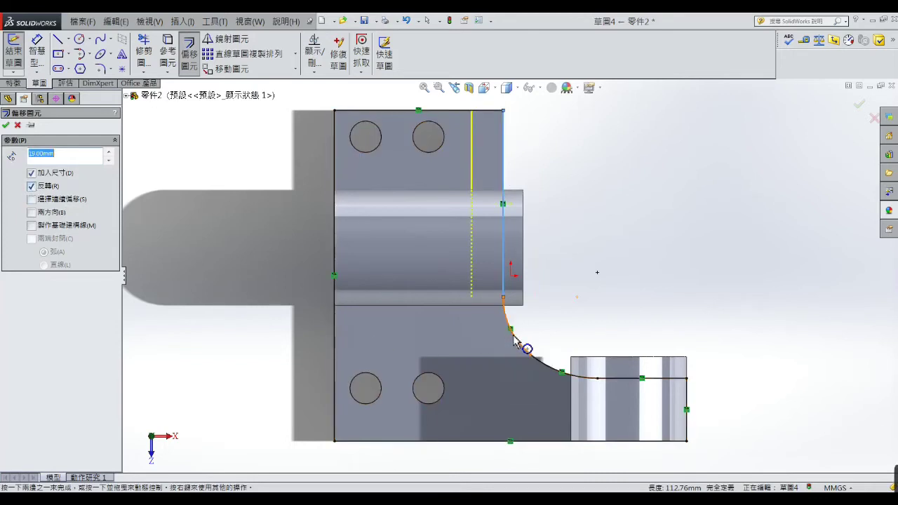
{"action": "left_click", "coordinate": [551, 370]}
{"action": "left_click", "coordinate": [627, 379]}
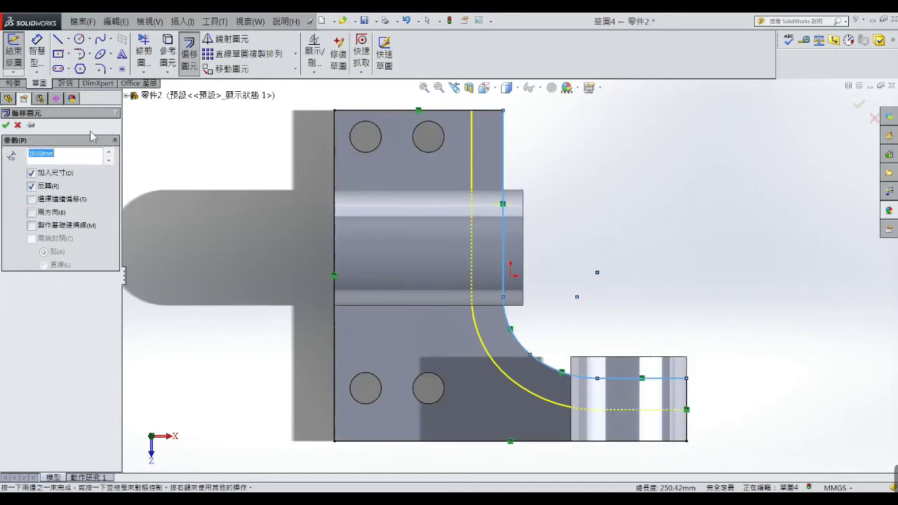
{"action": "left_click", "coordinate": [6, 125]}
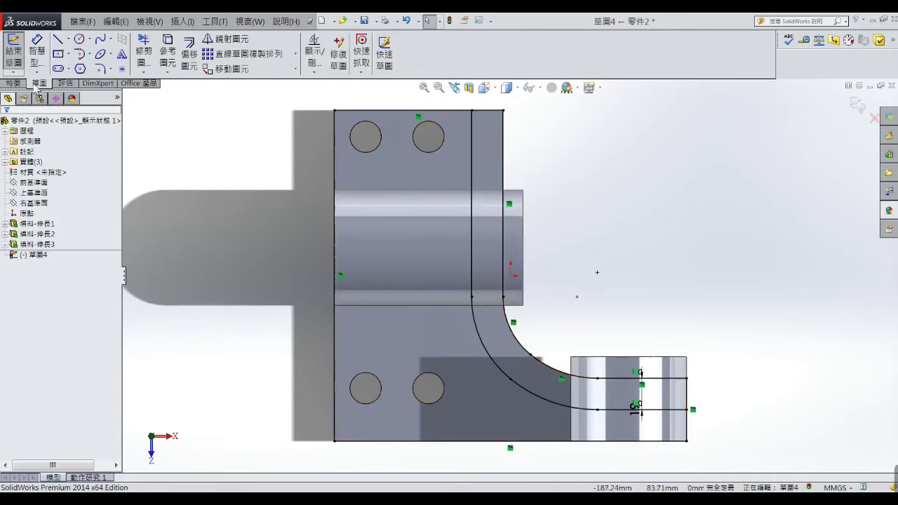
- Try a line from the offset curve and Convert Entities on the boss face, then cancel both
{"action": "left_click", "coordinate": [60, 41]}
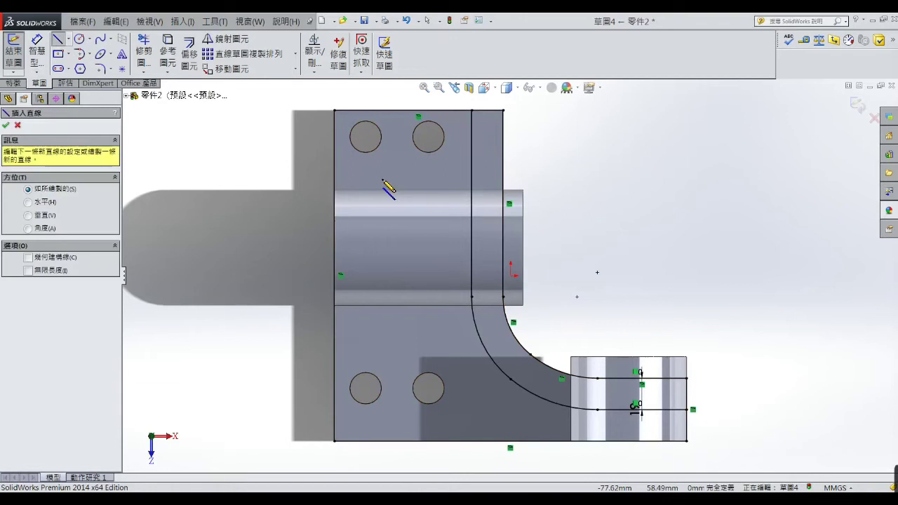
{"action": "left_click", "coordinate": [472, 202]}
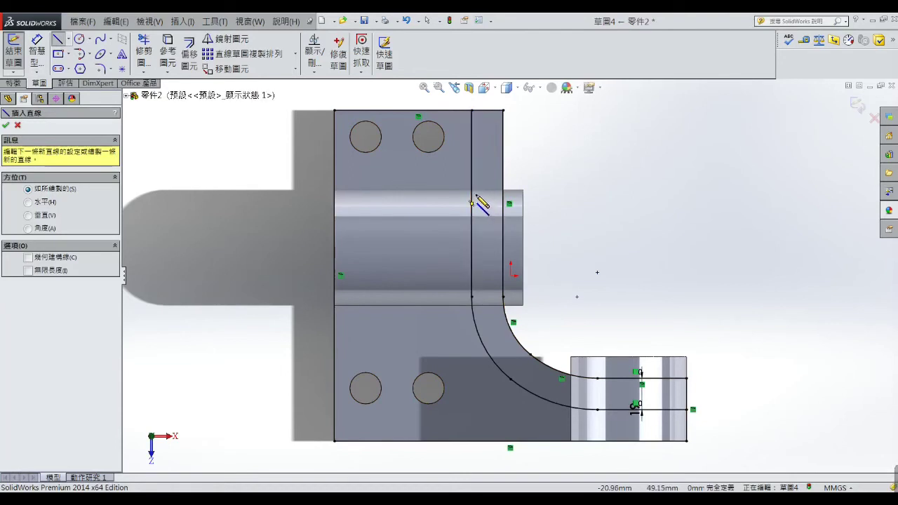
{"action": "right_click", "coordinate": [574, 168]}
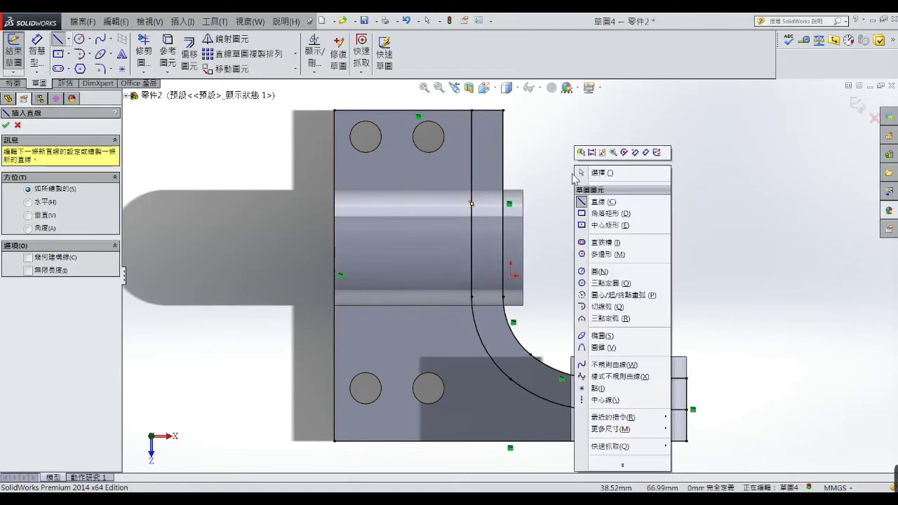
{"action": "left_click", "coordinate": [589, 173]}
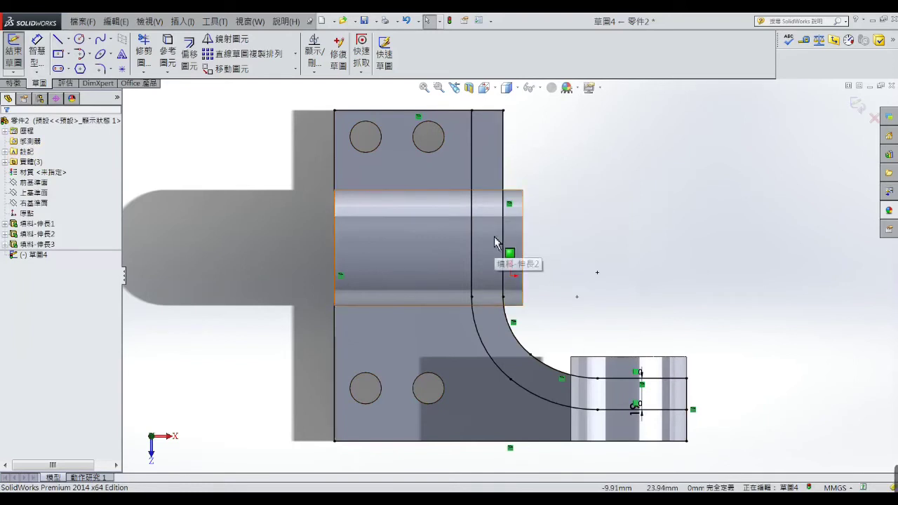
{"action": "left_click", "coordinate": [499, 241]}
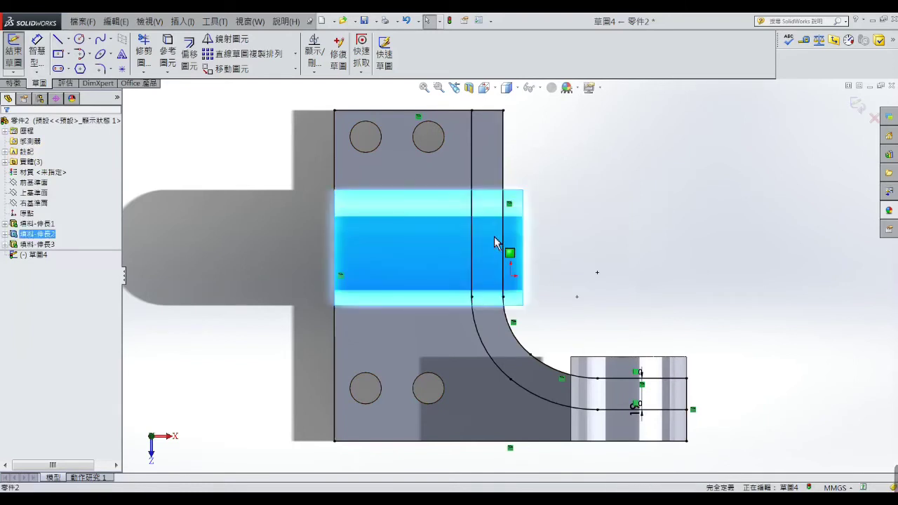
{"action": "left_click", "coordinate": [167, 50]}
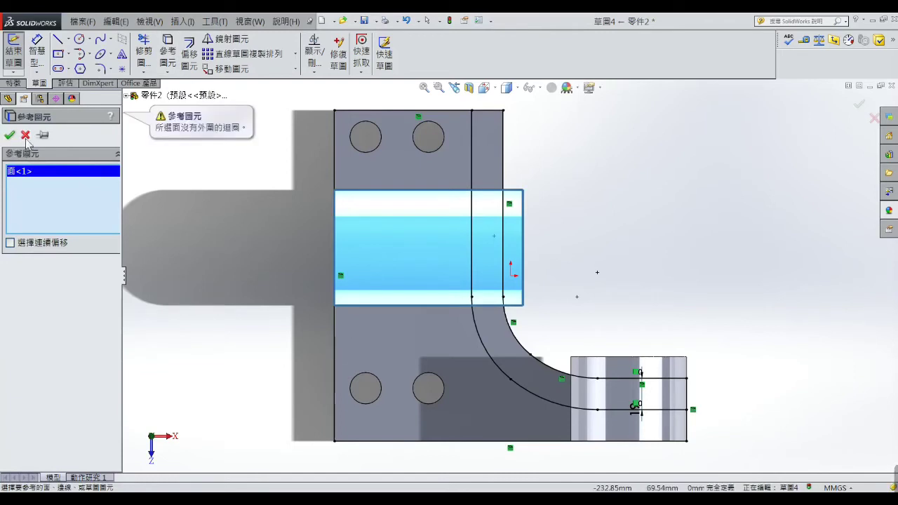
{"action": "left_click", "coordinate": [25, 136]}
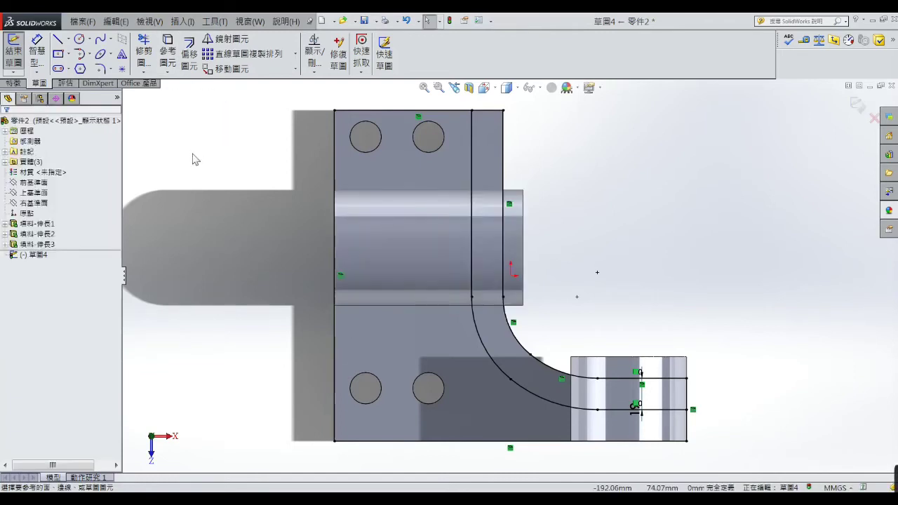
- Draw a 19 mm horizontal line from the plate's right edge to the offset curve
{"action": "left_click", "coordinate": [57, 41]}
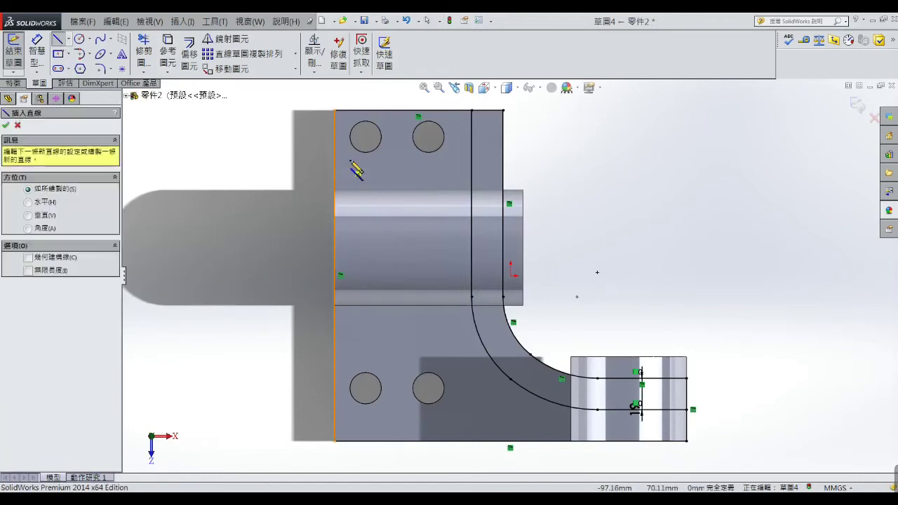
{"action": "left_click", "coordinate": [503, 190]}
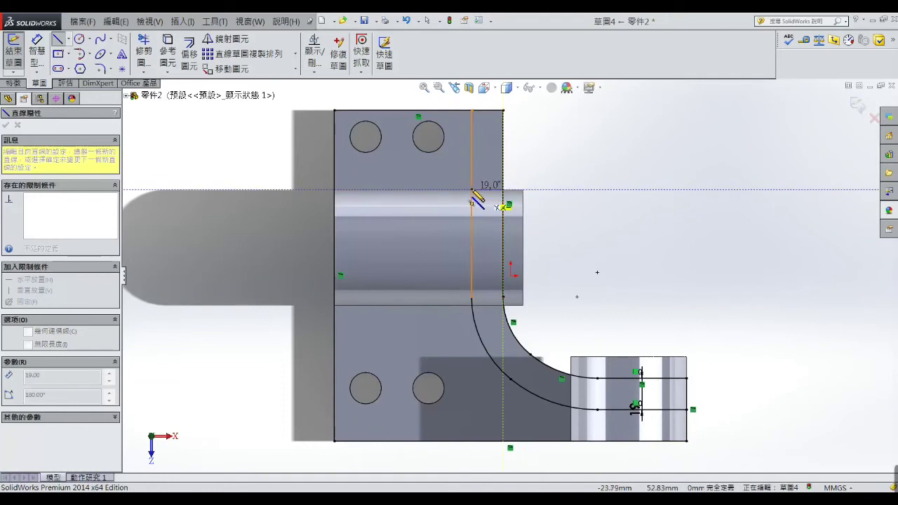
{"action": "left_click", "coordinate": [472, 190]}
{"action": "right_click", "coordinate": [473, 190]}
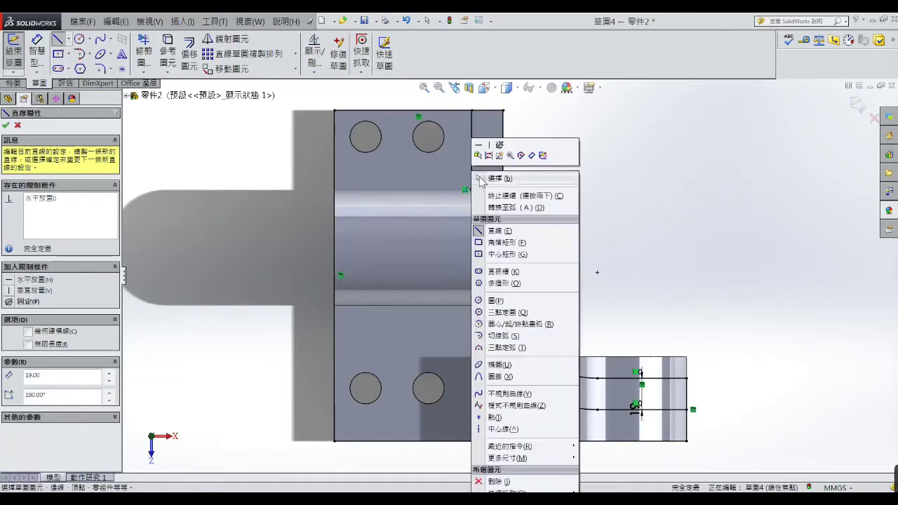
{"action": "left_click", "coordinate": [491, 178]}
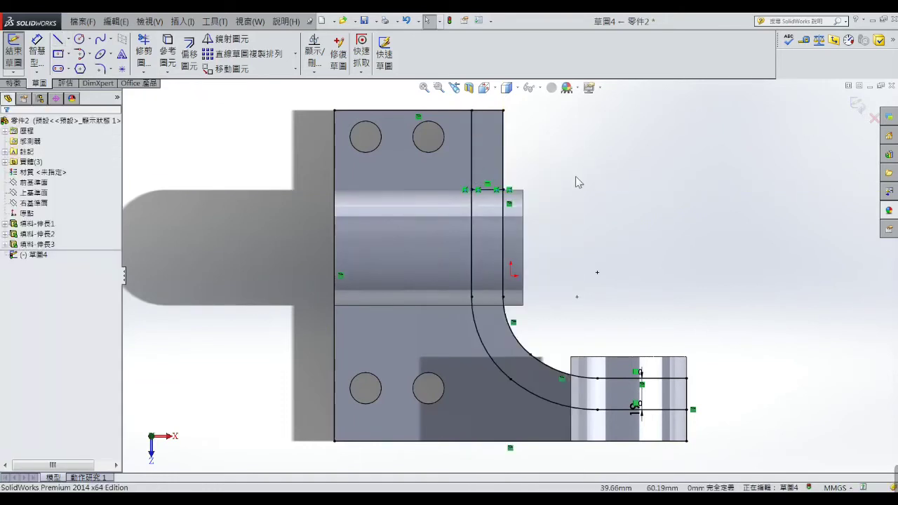
- Power-trim the vertical line segment above the upper cylinder's edge, then zoom out
{"action": "left_click", "coordinate": [144, 46]}
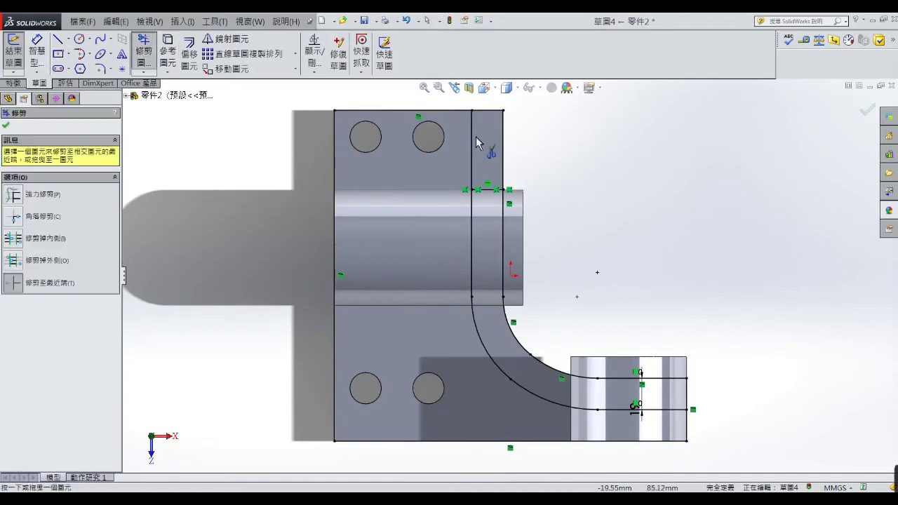
{"action": "mouse_move", "coordinate": [511, 124]}
{"action": "left_mouse_down"}
{"action": "mouse_move", "coordinate": [473, 136]}
{"action": "mouse_move", "coordinate": [465, 116]}
{"action": "left_mouse_up"}
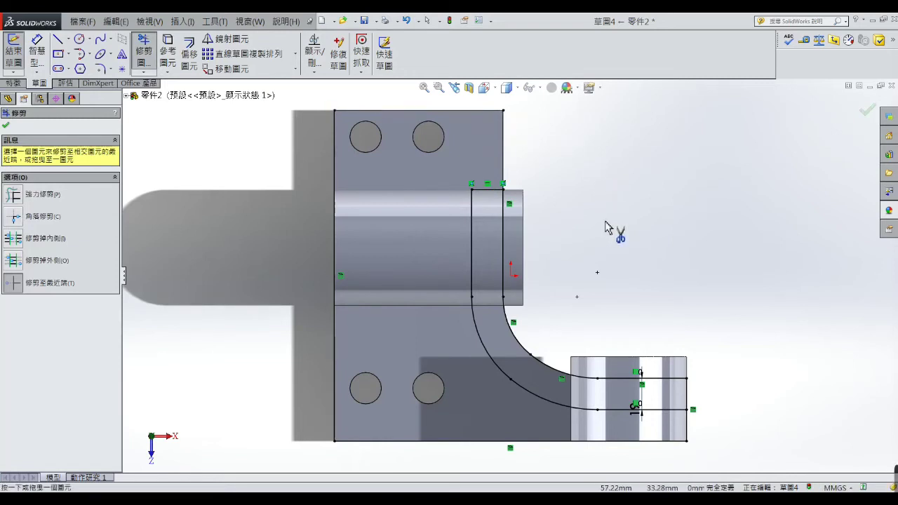
{"action": "key", "text": "z"}
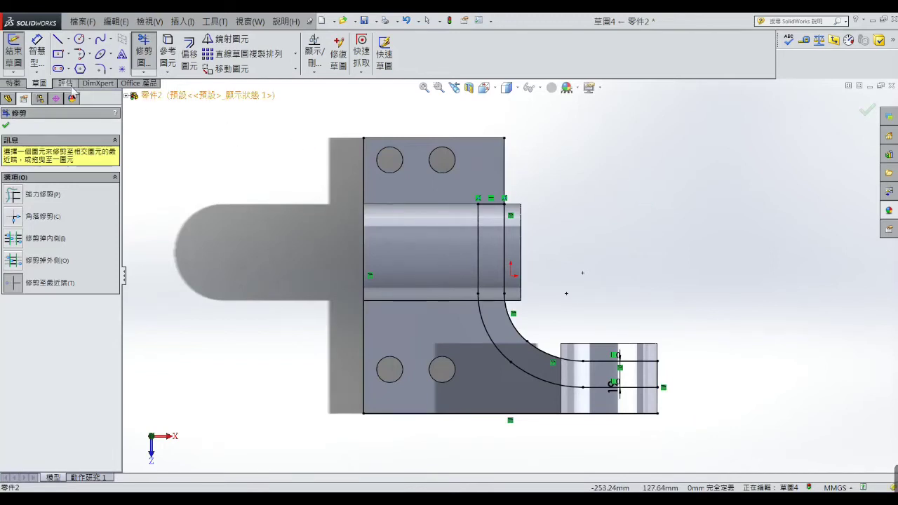
- Draw a horizontal construction centerline through the upper cylinder from its right edge
{"action": "left_click", "coordinate": [58, 40]}
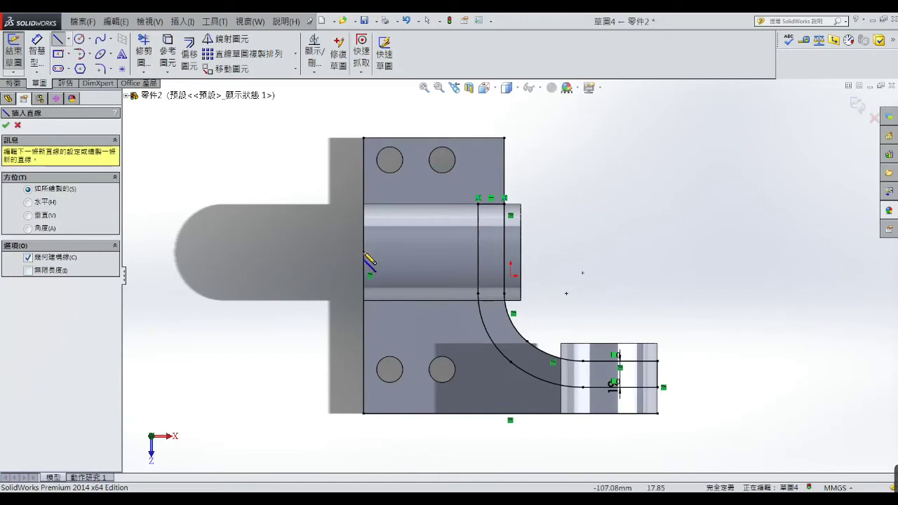
{"action": "left_click", "coordinate": [520, 252]}
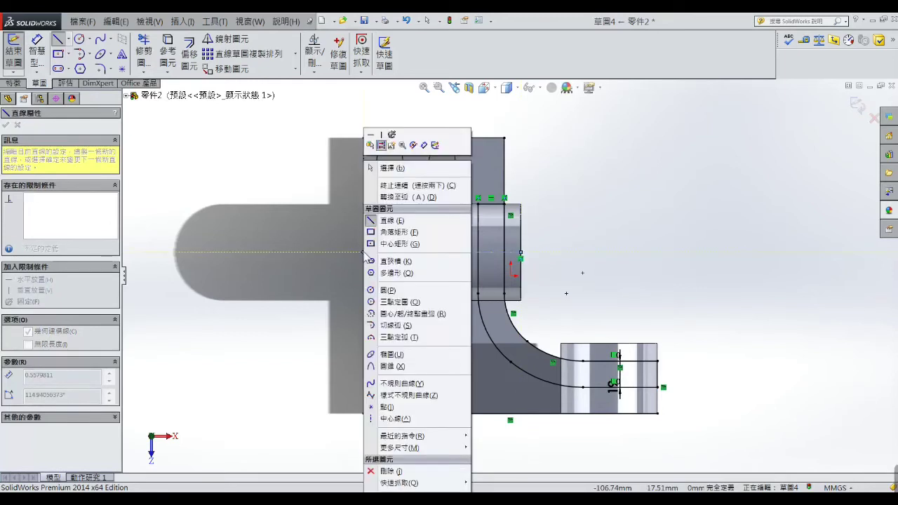
{"action": "right_click", "coordinate": [364, 253]}
{"action": "left_click", "coordinate": [379, 185]}
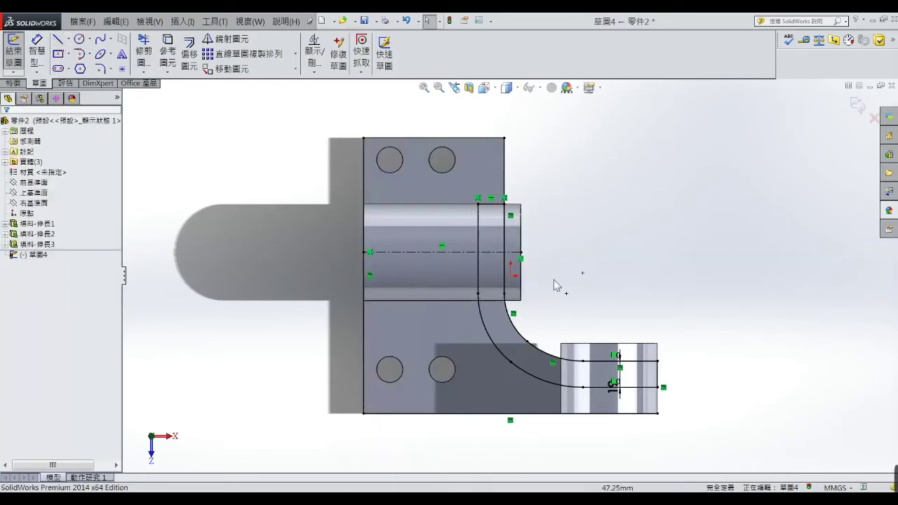
- Draw a 51 mm vertical line across the lower cylinder from its top edge to its bottom edge
{"action": "left_click", "coordinate": [58, 39]}
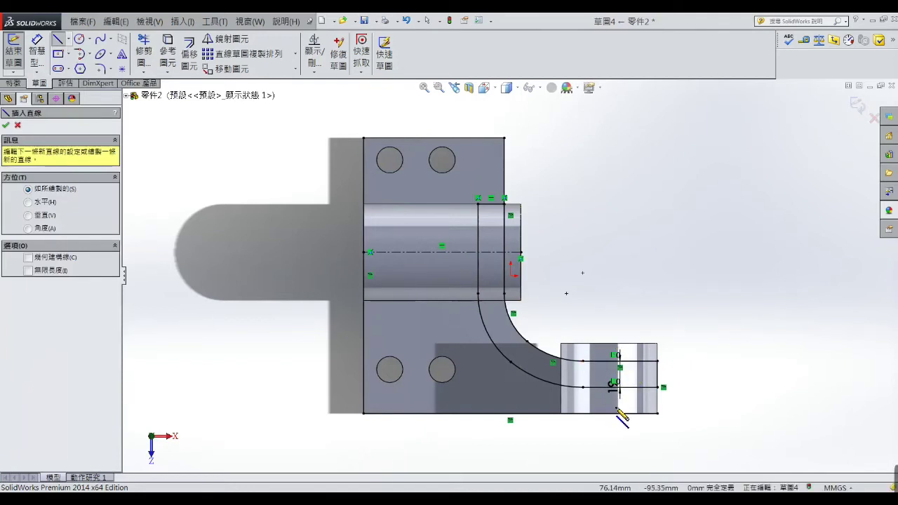
{"action": "left_click", "coordinate": [609, 343]}
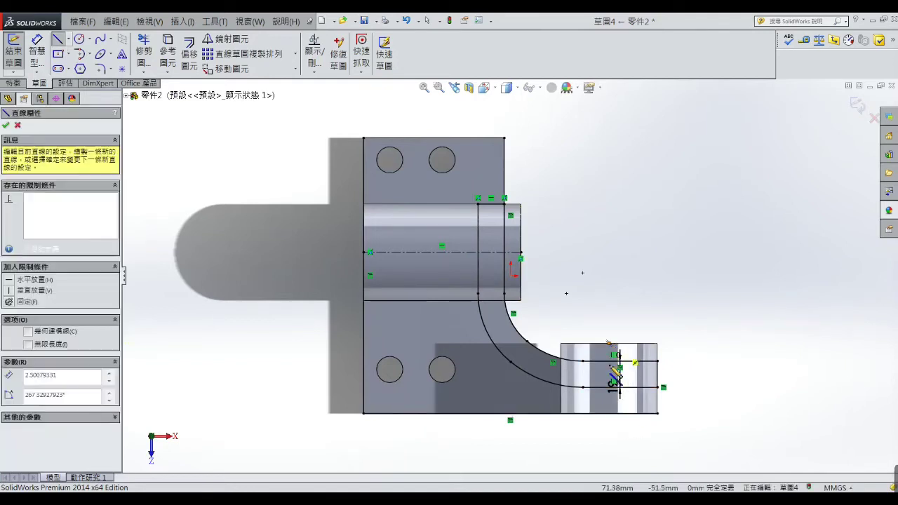
{"action": "left_click", "coordinate": [609, 413]}
{"action": "right_click", "coordinate": [609, 414]}
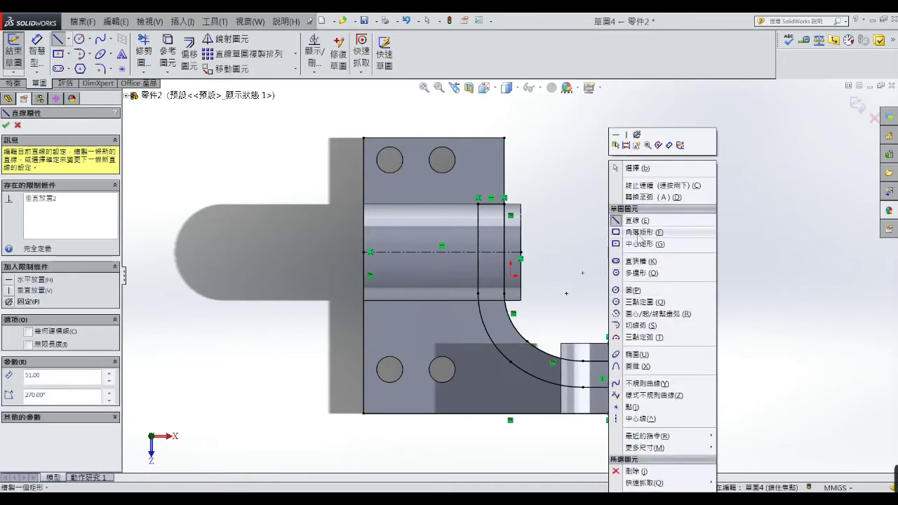
{"action": "left_click", "coordinate": [631, 169]}
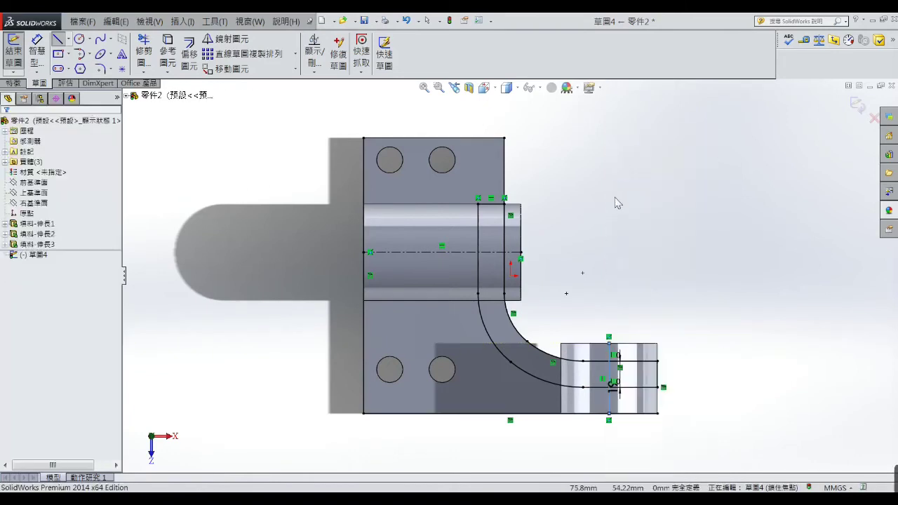
{"action": "left_click", "coordinate": [610, 372]}
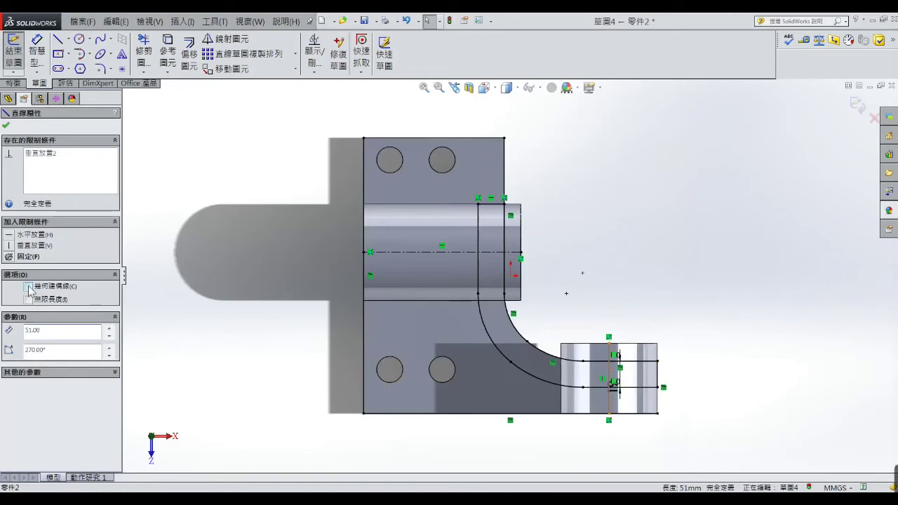
{"action": "left_click", "coordinate": [28, 288]}
{"action": "left_click", "coordinate": [181, 315]}
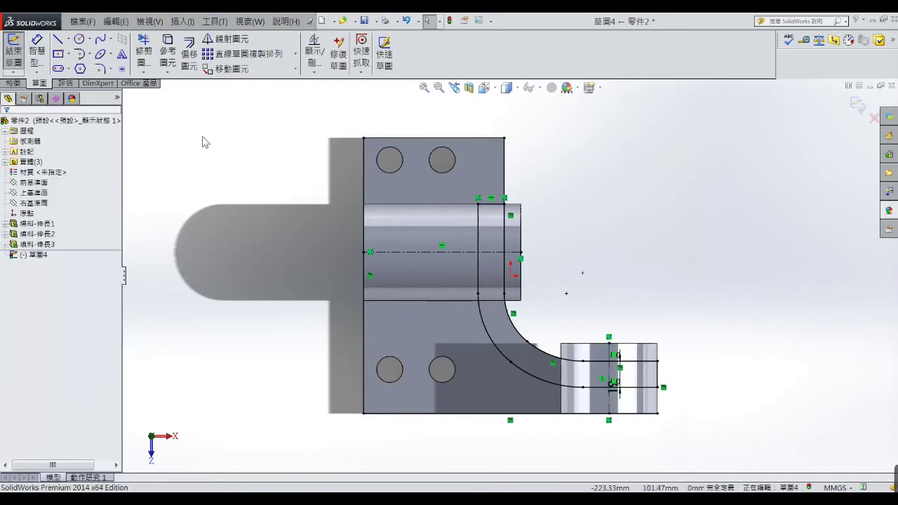
{"action": "left_click", "coordinate": [189, 55]}
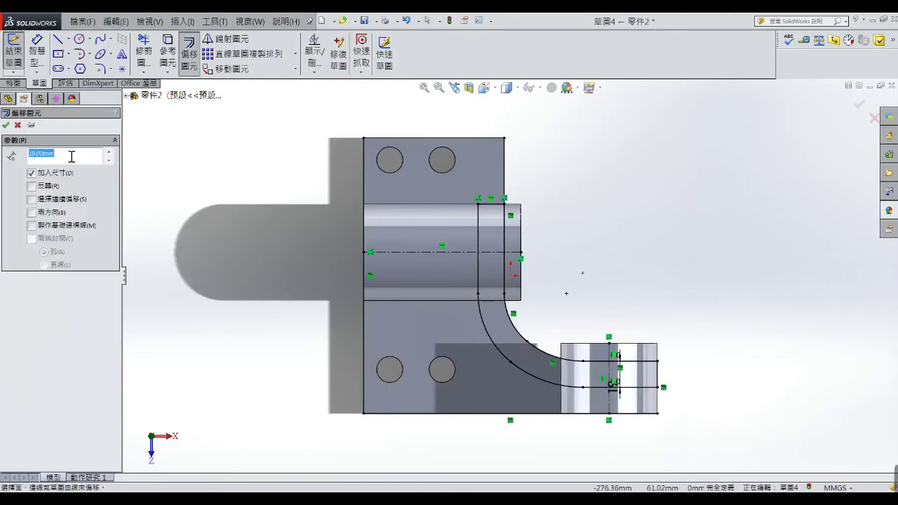
- Offset the horizontal centerline 9.50 mm bi-directionally
{"action": "left_click", "coordinate": [32, 213]}
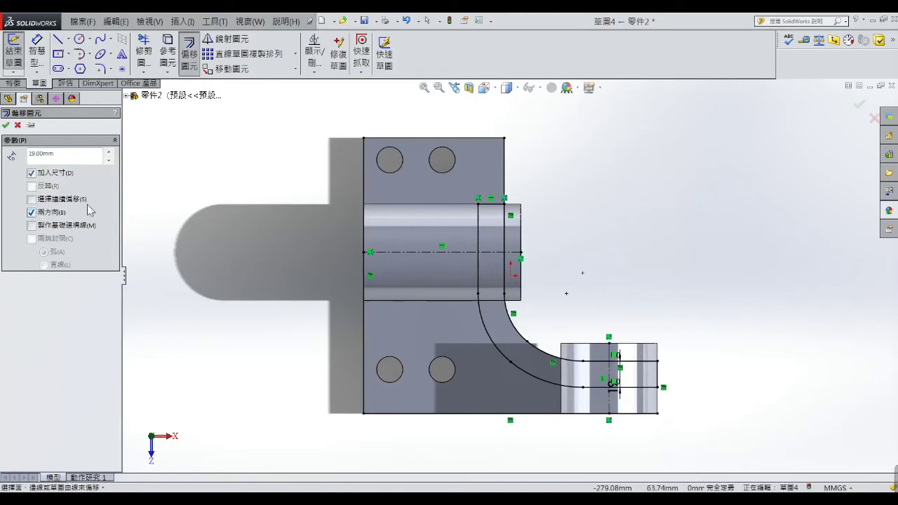
{"action": "left_click", "coordinate": [386, 256]}
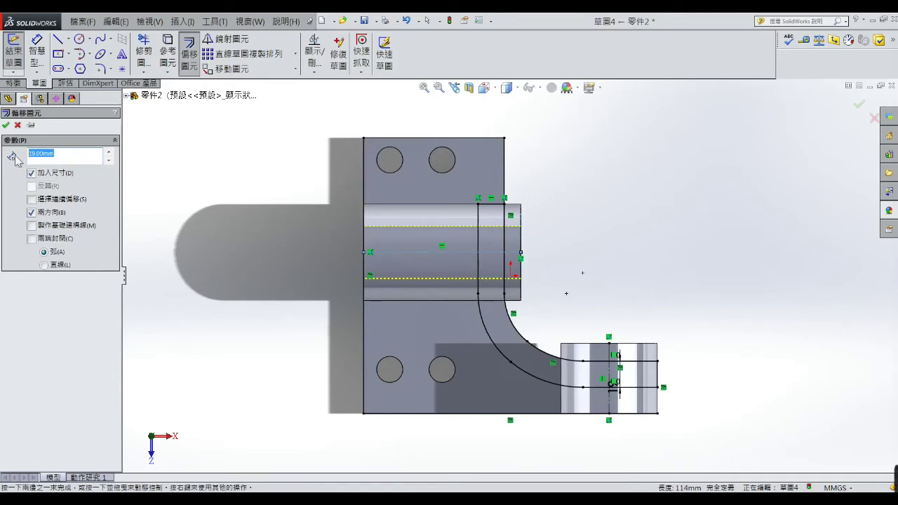
{"action": "type", "text": "9.5"}
{"action": "key", "text": "Return"}
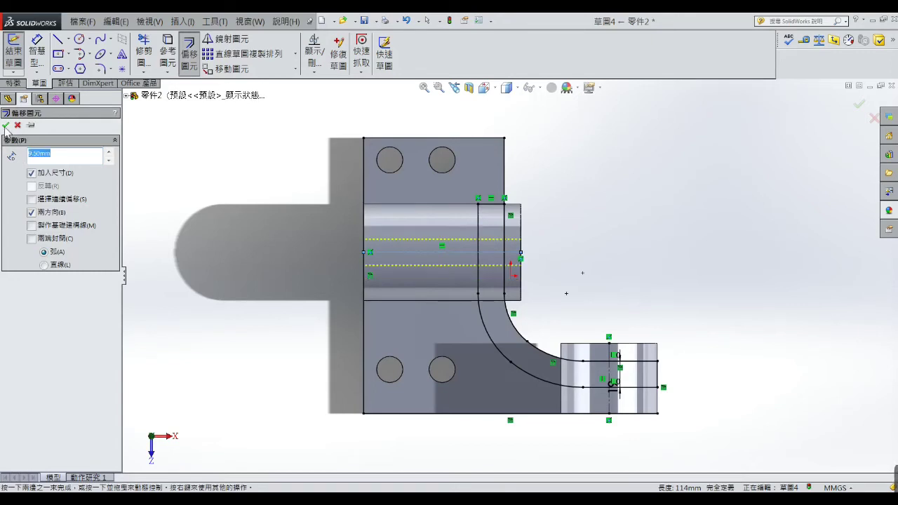
{"action": "left_click", "coordinate": [5, 126]}
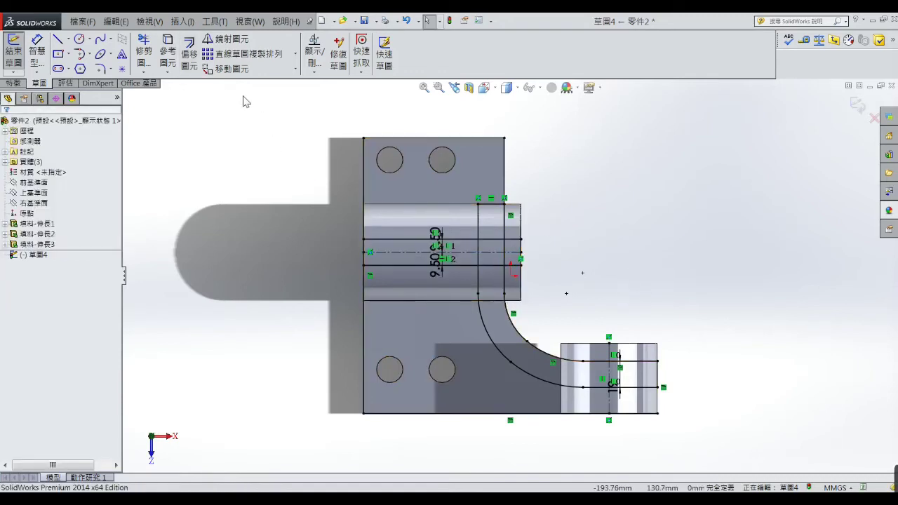
- Offset the 51 mm vertical line 9.50 mm to both sides as well
{"action": "left_click", "coordinate": [189, 53]}
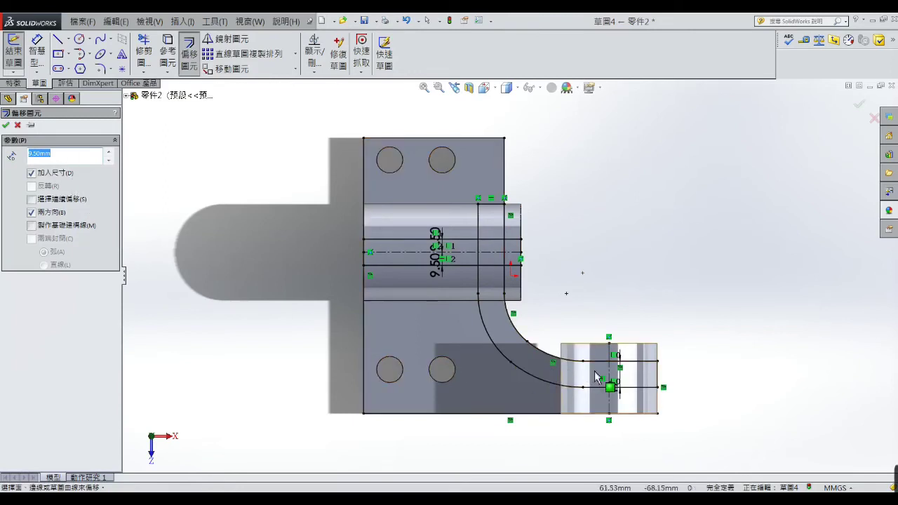
{"action": "left_click", "coordinate": [609, 379]}
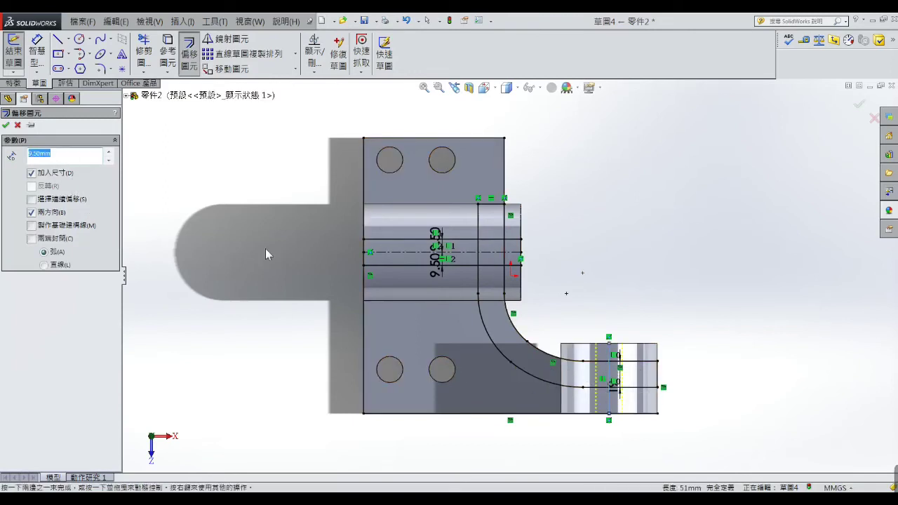
{"action": "left_click", "coordinate": [6, 125]}
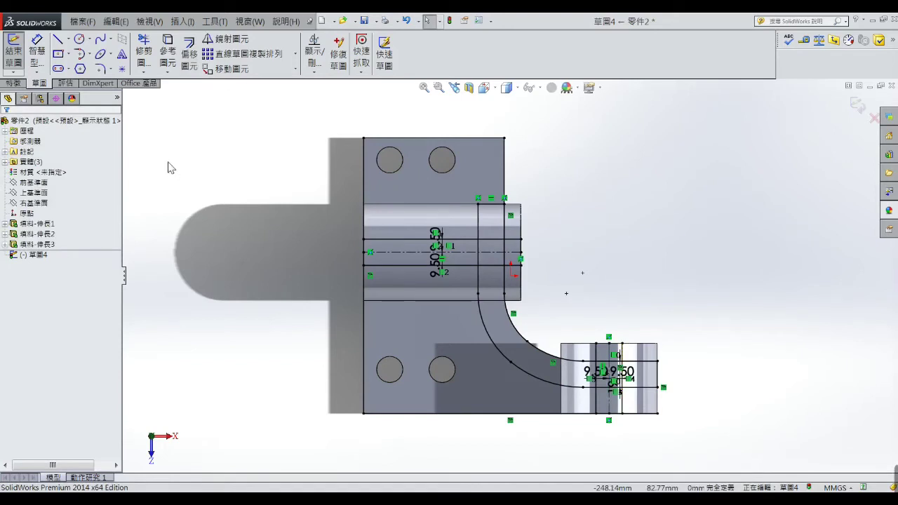
- Orbit to a tilted 3D view and check the sketch against the Exercise 54 drawing
{"action": "mouse_move", "coordinate": [241, 242]}
{"action": "middle_mouse_down"}
{"action": "mouse_move", "coordinate": [252, 242]}
{"action": "mouse_move", "coordinate": [259, 176]}
{"action": "mouse_move", "coordinate": [277, 144]}
{"action": "middle_mouse_up"}
{"action": "middle_click_drag", "start_coordinate": [277, 147], "coordinate": [276, 152]}
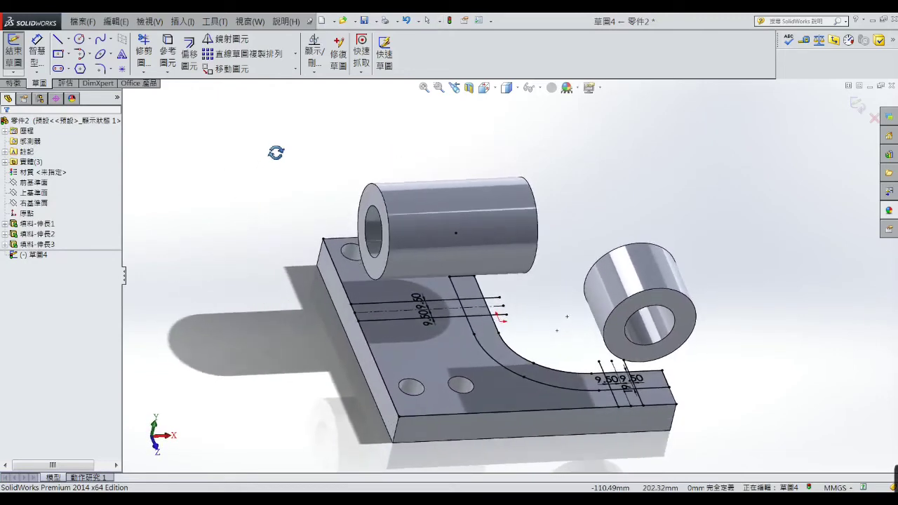
{"action": "key", "text": "Escape"}
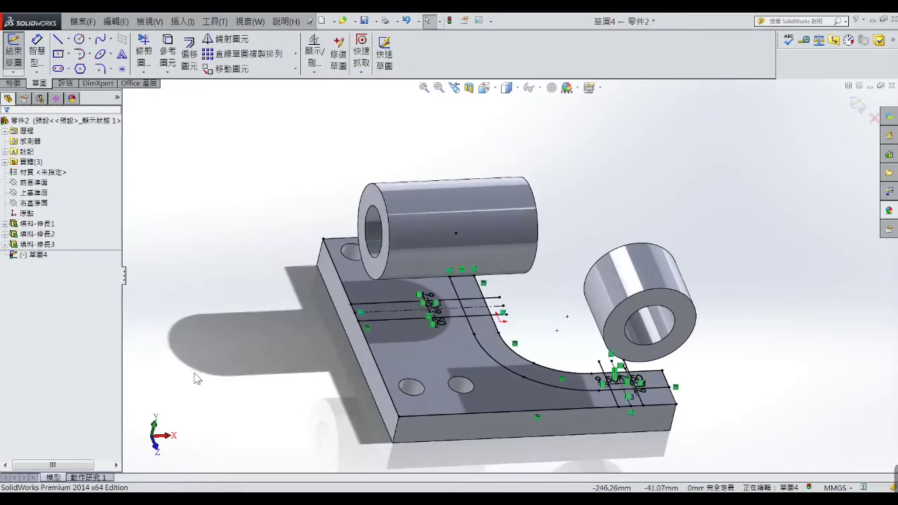
{"action": "key", "text": "alt+Tab"}
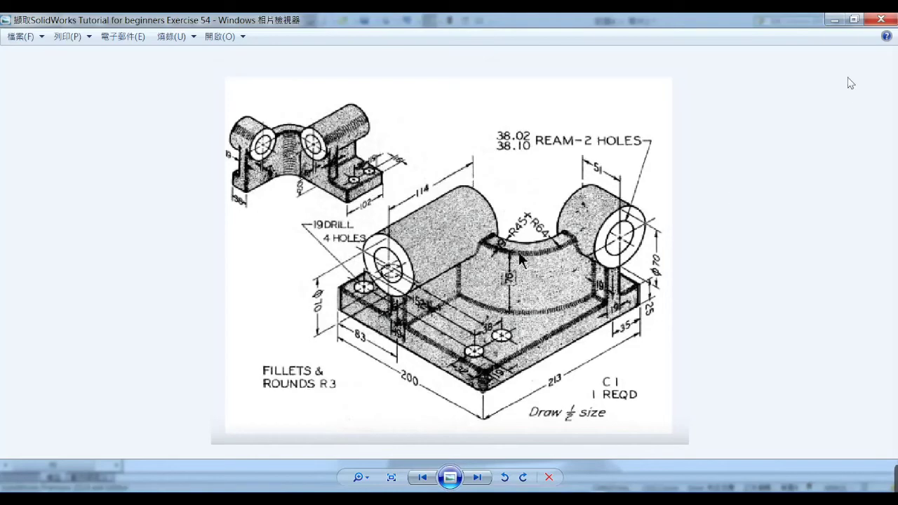
{"action": "left_click", "coordinate": [834, 20]}
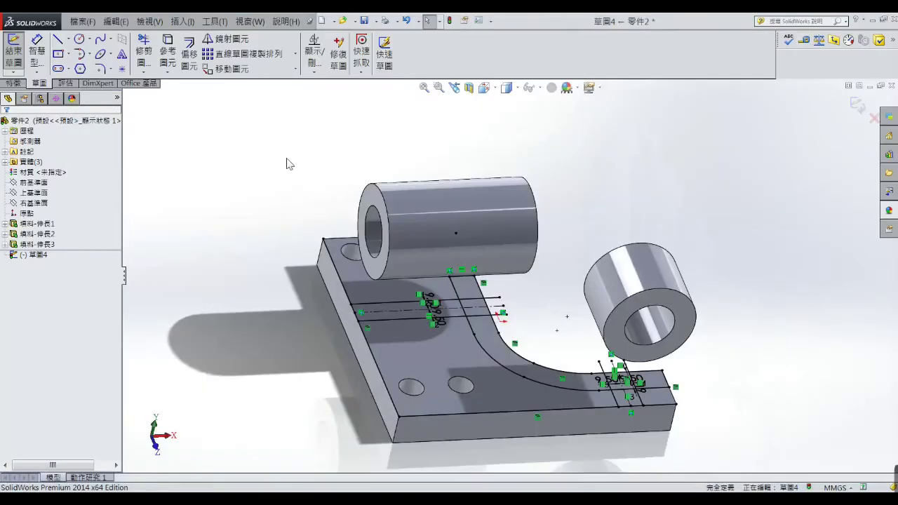
- Start an Extruded Boss/Base with a Blind depth of 76 mm
{"action": "left_click", "coordinate": [13, 83]}
{"action": "left_click", "coordinate": [14, 52]}
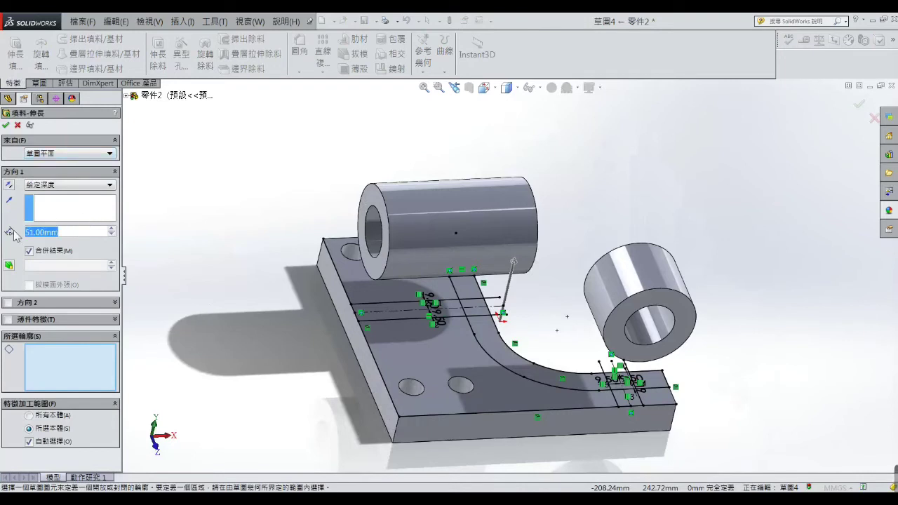
{"action": "type", "text": "76"}
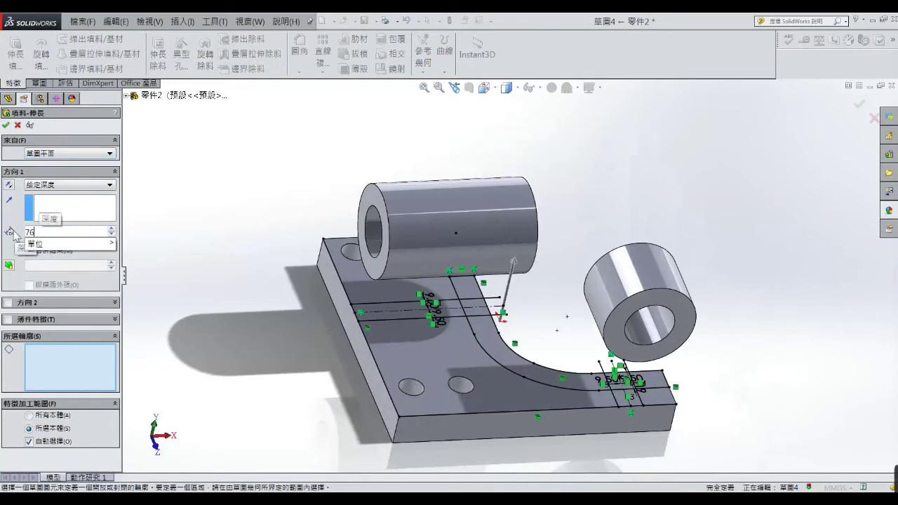
{"action": "key", "text": "Return"}
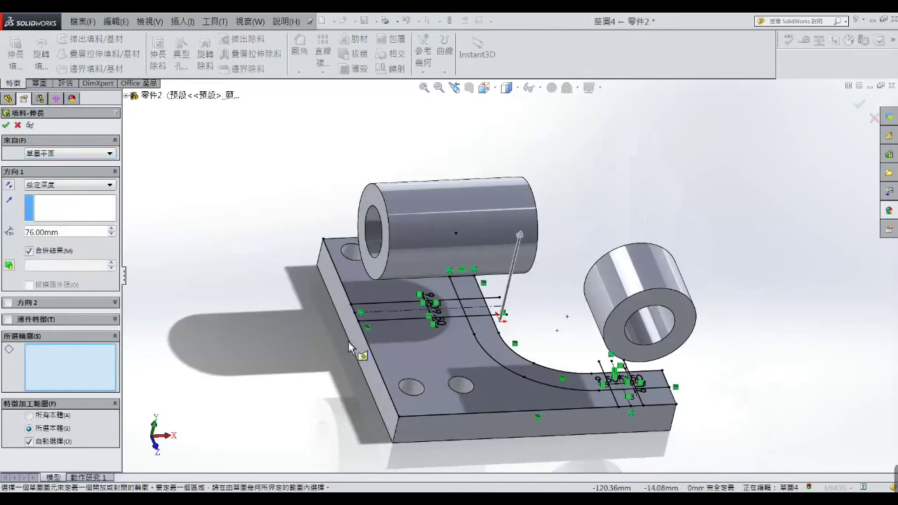
- Select the seven rib sketch regions as contours, check the preview, and confirm the extrusion
{"action": "left_click", "coordinate": [415, 312]}
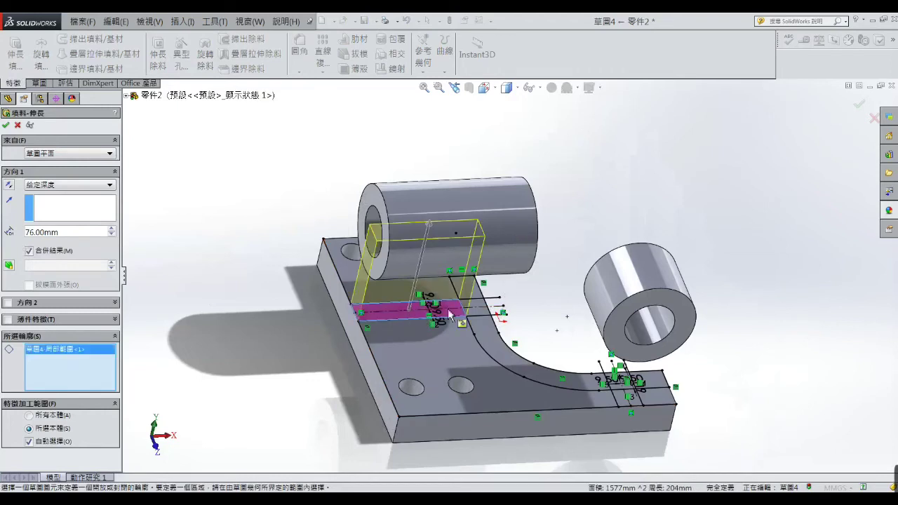
{"action": "left_click", "coordinate": [474, 306]}
{"action": "left_click", "coordinate": [476, 298]}
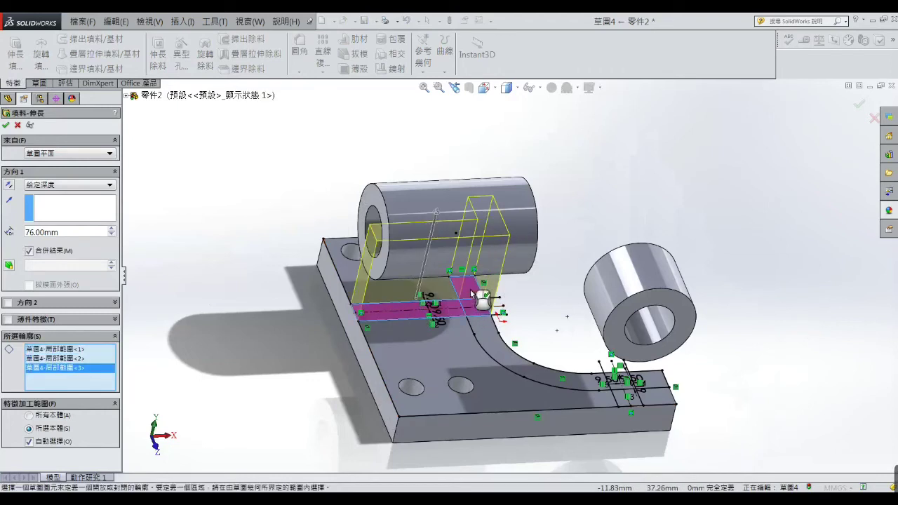
{"action": "left_click", "coordinate": [480, 328]}
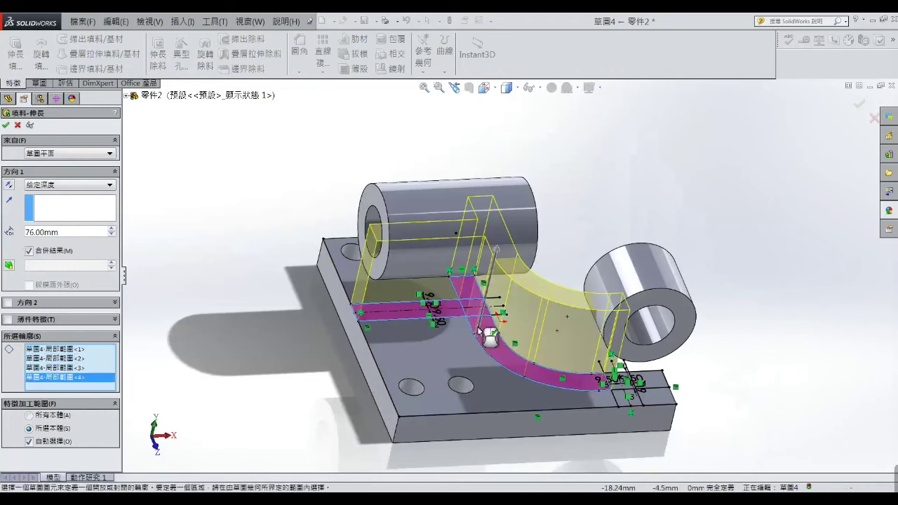
{"action": "left_click", "coordinate": [616, 385]}
{"action": "left_click", "coordinate": [647, 380]}
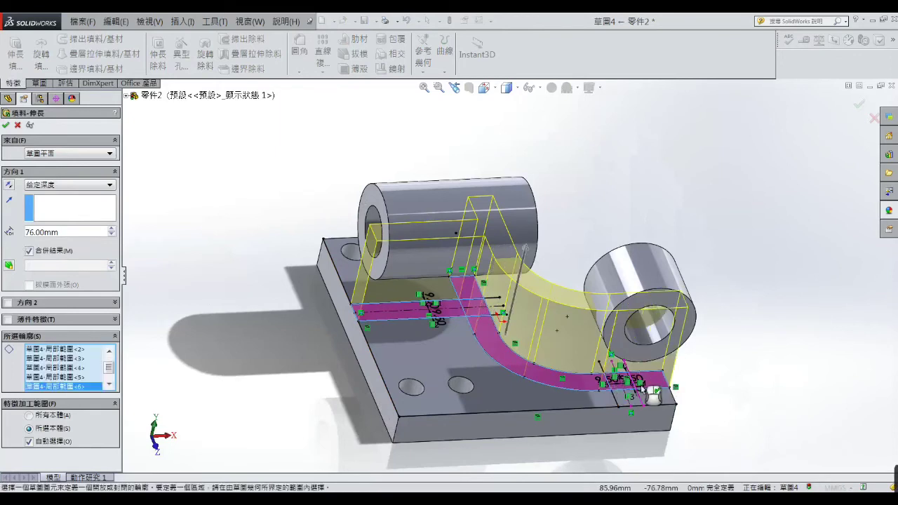
{"action": "left_click", "coordinate": [634, 400]}
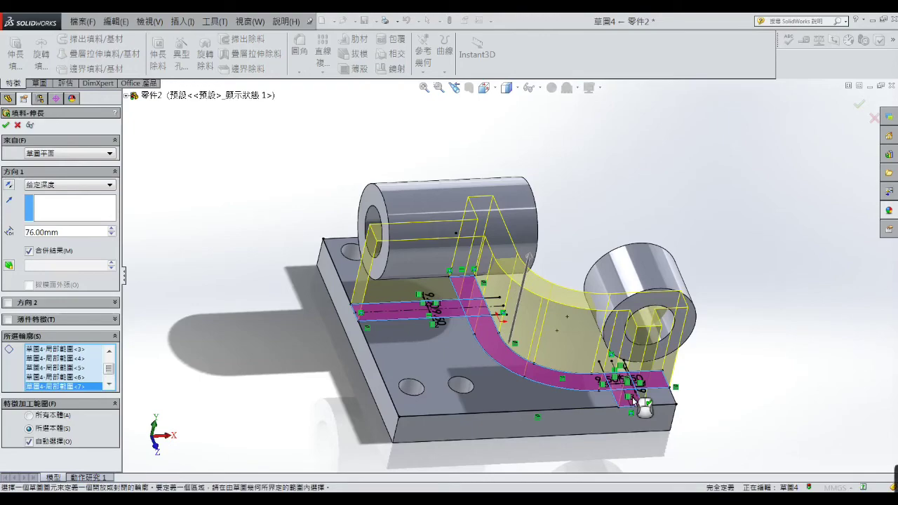
{"action": "mouse_move", "coordinate": [763, 363]}
{"action": "middle_mouse_down"}
{"action": "mouse_move", "coordinate": [819, 287]}
{"action": "mouse_move", "coordinate": [838, 311]}
{"action": "mouse_move", "coordinate": [761, 312]}
{"action": "mouse_move", "coordinate": [618, 391]}
{"action": "mouse_move", "coordinate": [619, 401]}
{"action": "middle_mouse_up"}
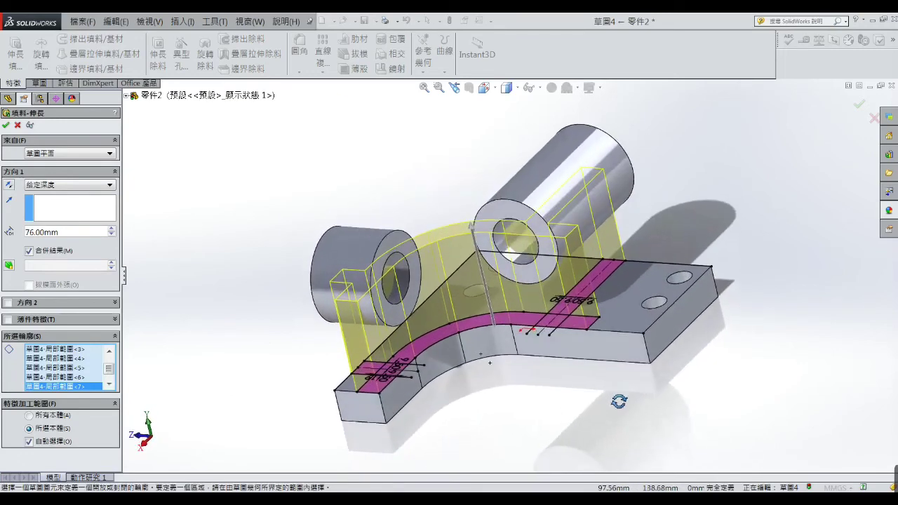
{"action": "left_click", "coordinate": [5, 124]}
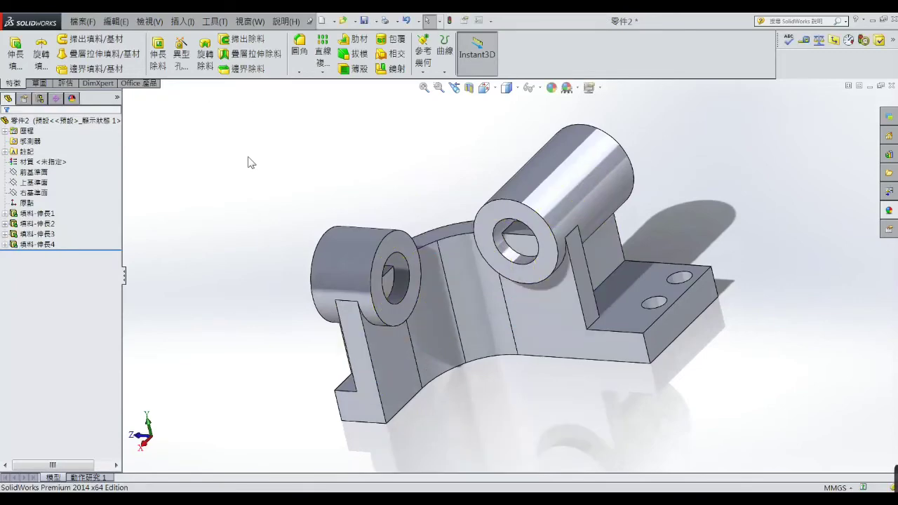
- Open Sketch5 on the round end face of the first cylindrical boss
{"action": "mouse_move", "coordinate": [244, 249]}
{"action": "middle_mouse_down"}
{"action": "mouse_move", "coordinate": [249, 220]}
{"action": "mouse_move", "coordinate": [297, 229]}
{"action": "mouse_move", "coordinate": [364, 186]}
{"action": "mouse_move", "coordinate": [407, 240]}
{"action": "mouse_move", "coordinate": [488, 228]}
{"action": "mouse_move", "coordinate": [656, 248]}
{"action": "mouse_move", "coordinate": [651, 215]}
{"action": "middle_mouse_up"}
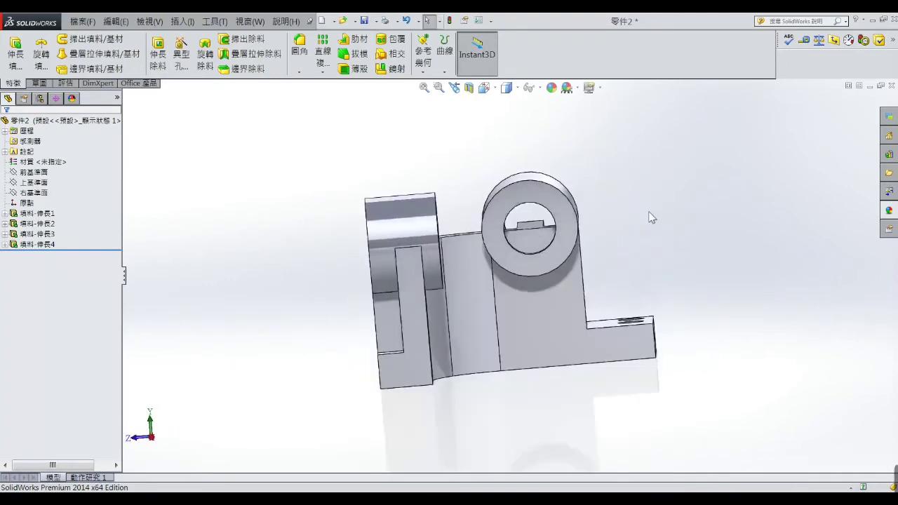
{"action": "left_click", "coordinate": [572, 209]}
{"action": "left_click", "coordinate": [572, 148]}
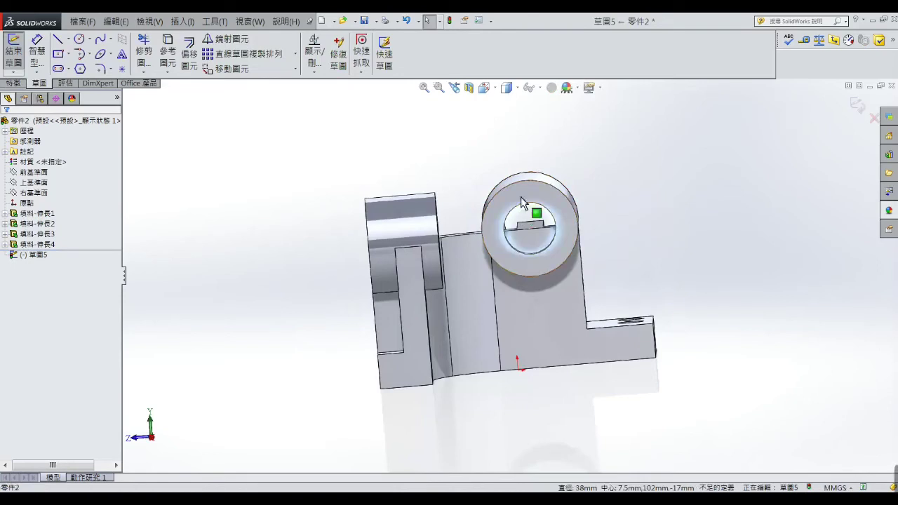
- Convert the 38 mm bore's circular edge and extrude-cut it Through All
{"action": "left_click", "coordinate": [168, 56]}
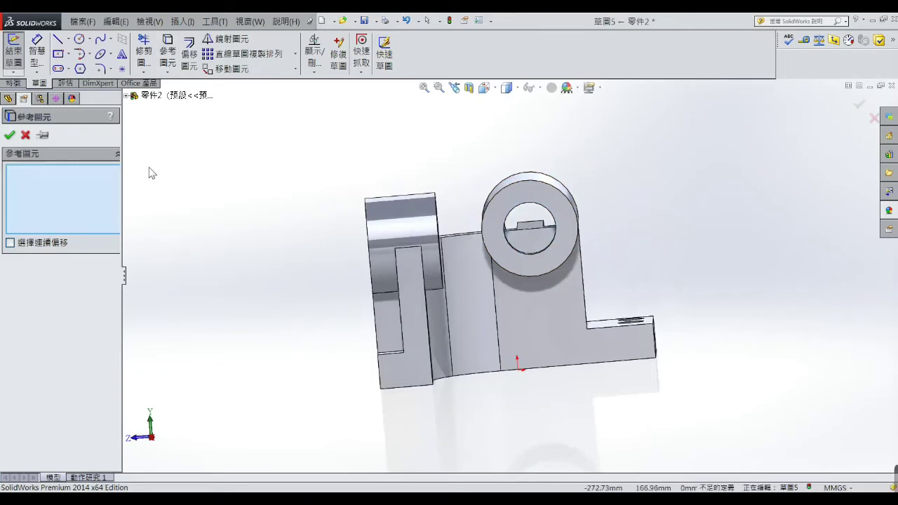
{"action": "left_click", "coordinate": [519, 213]}
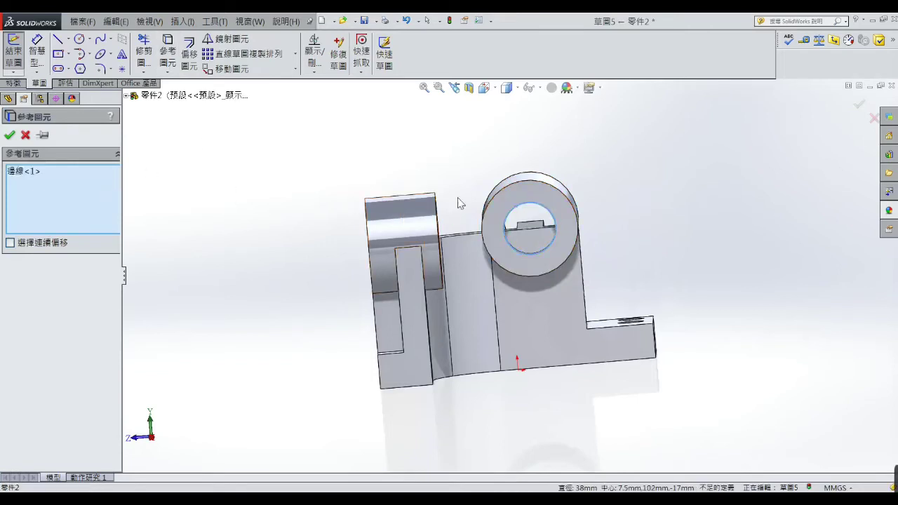
{"action": "left_click", "coordinate": [10, 135]}
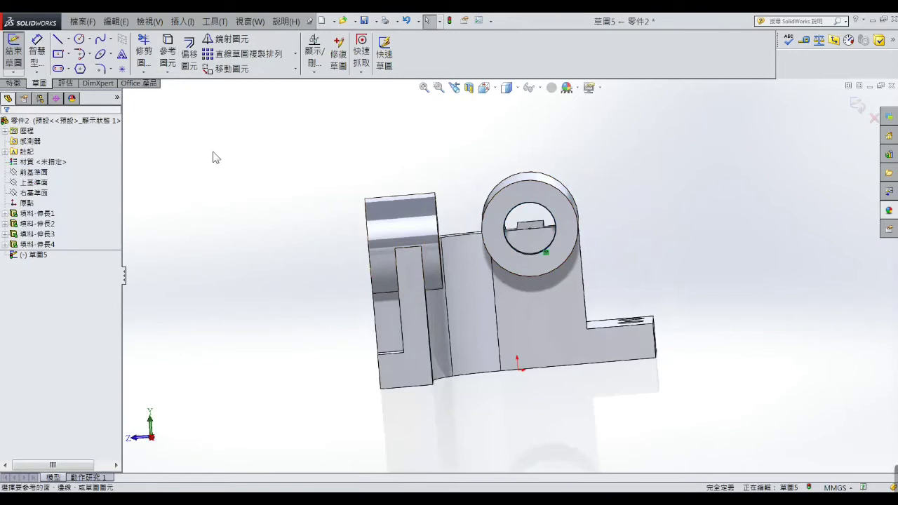
{"action": "left_click", "coordinate": [13, 83]}
{"action": "left_click", "coordinate": [158, 63]}
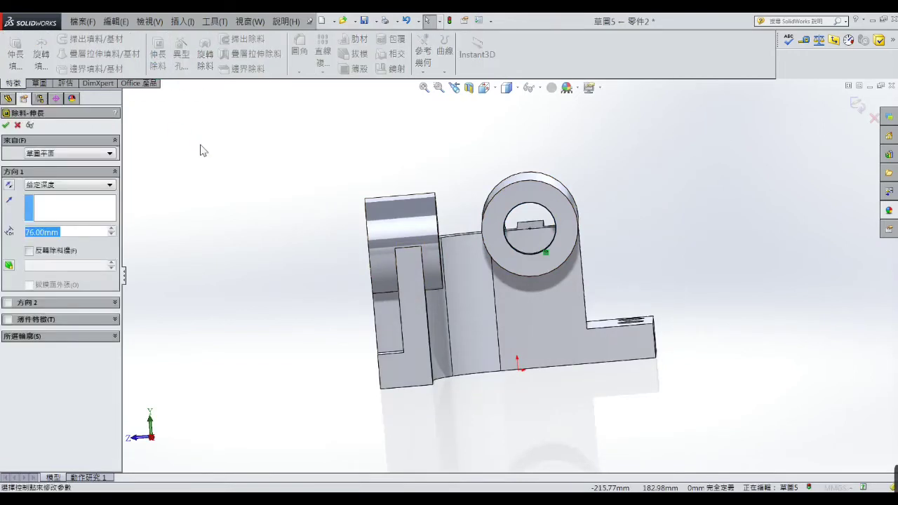
{"action": "left_click", "coordinate": [109, 185]}
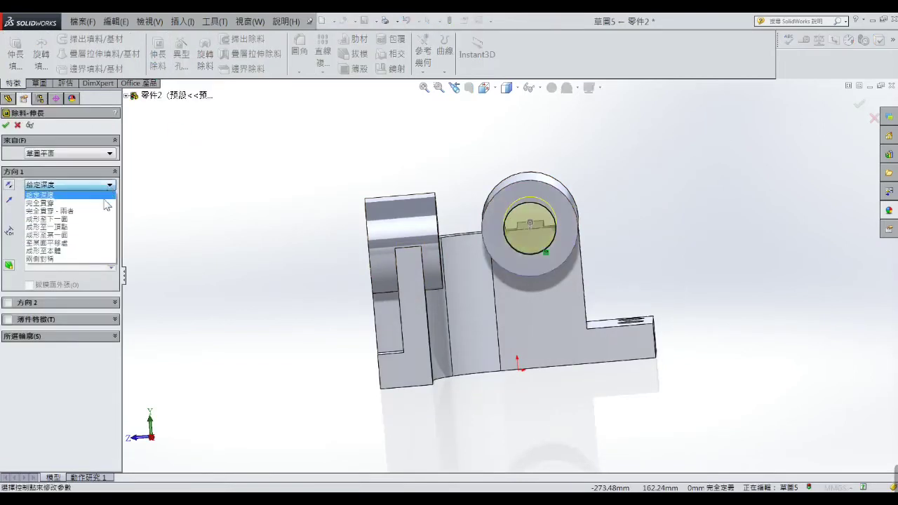
{"action": "left_click", "coordinate": [36, 189]}
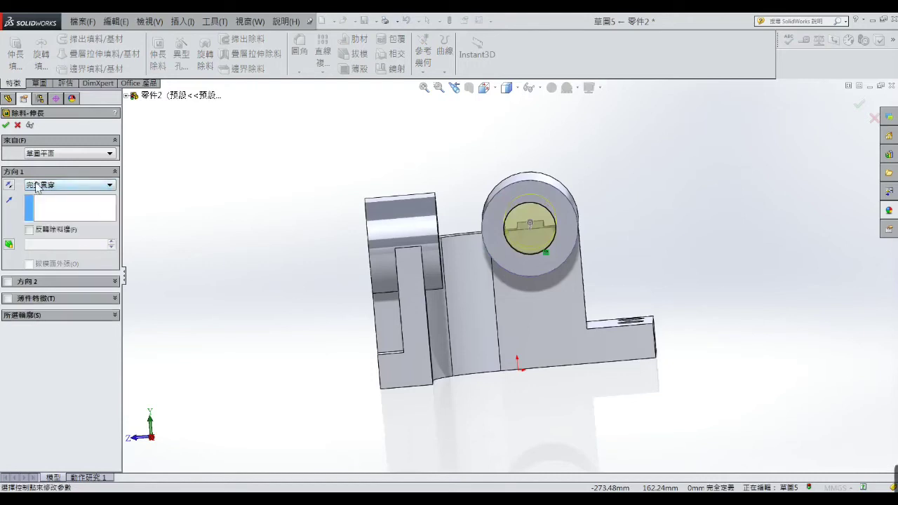
{"action": "left_click", "coordinate": [6, 125]}
{"action": "middle_click_drag", "start_coordinate": [204, 185], "coordinate": [154, 204]}
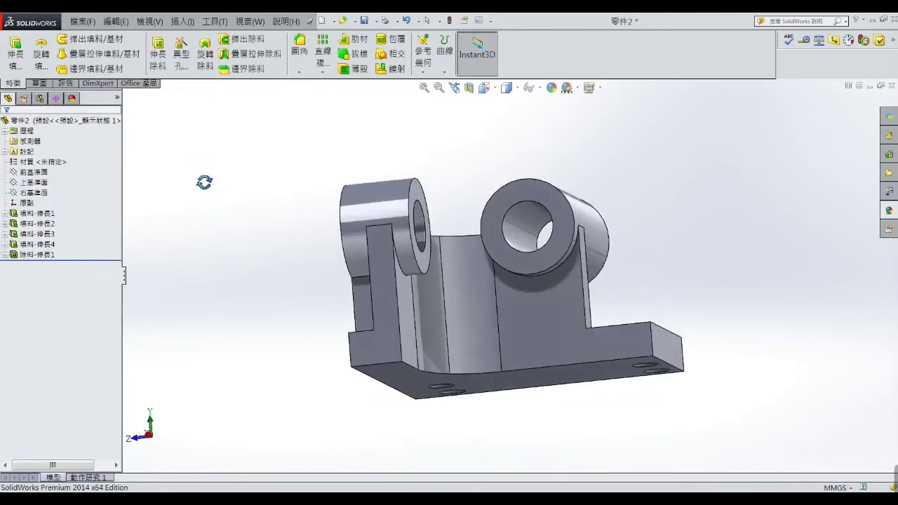
- Sketch on the other boss face, convert its bore edge, and cut it Through All
{"action": "left_click", "coordinate": [379, 197]}
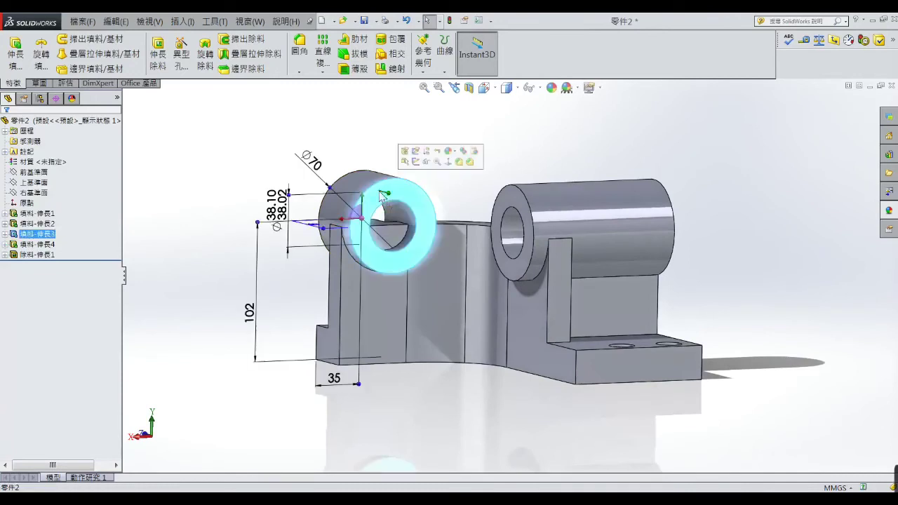
{"action": "left_click", "coordinate": [414, 163]}
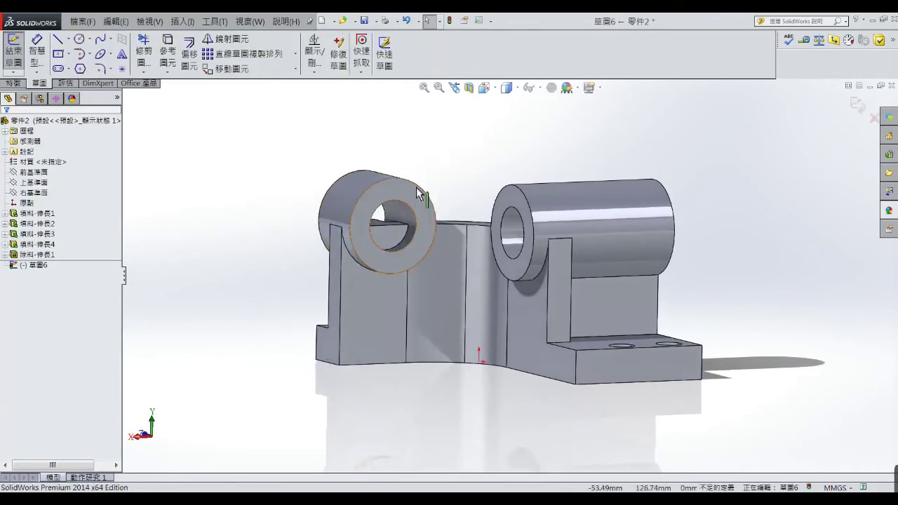
{"action": "left_click", "coordinate": [415, 223]}
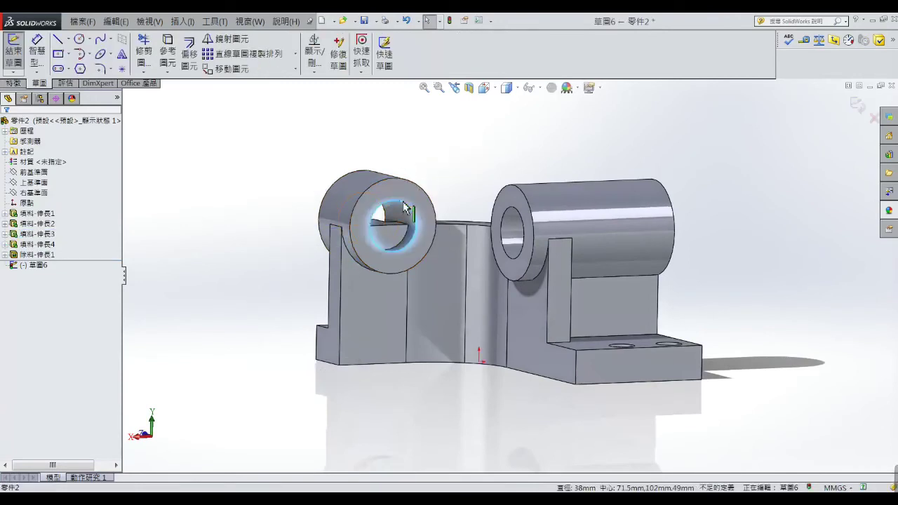
{"action": "left_click", "coordinate": [167, 52]}
{"action": "left_click", "coordinate": [14, 83]}
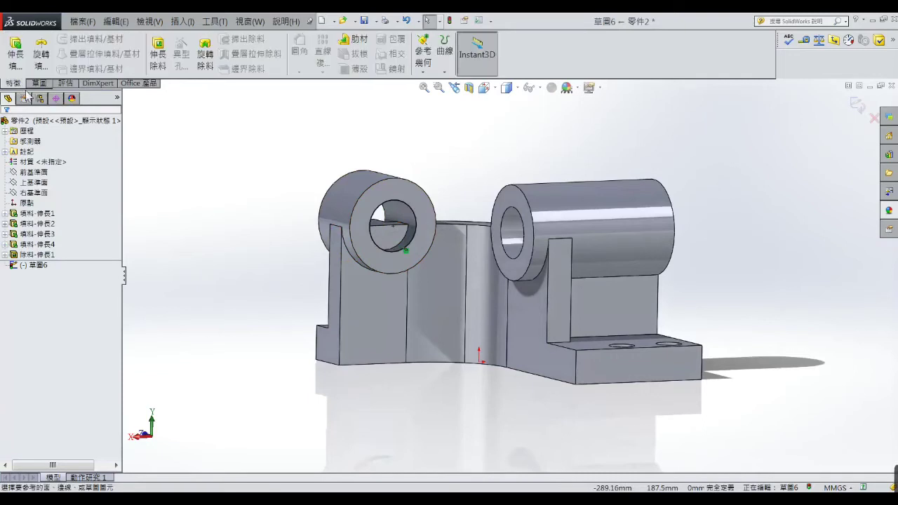
{"action": "left_click", "coordinate": [158, 54]}
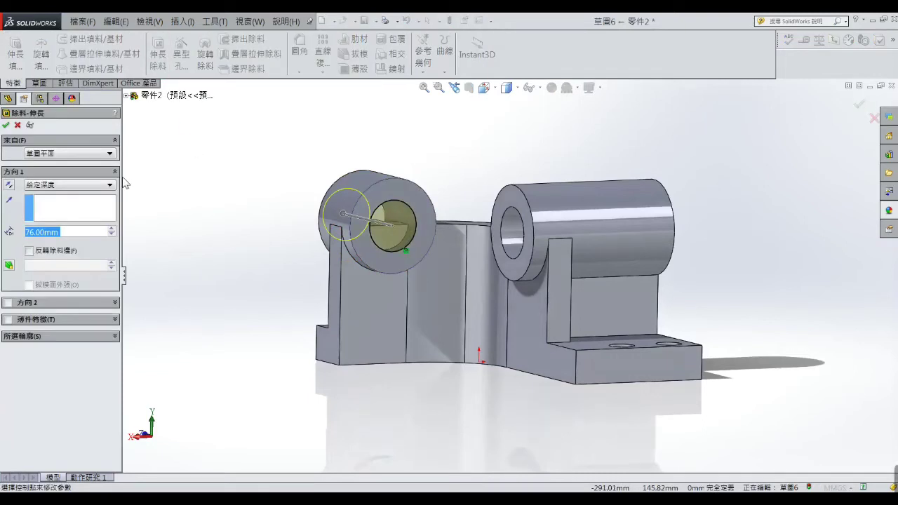
{"action": "left_click", "coordinate": [110, 185]}
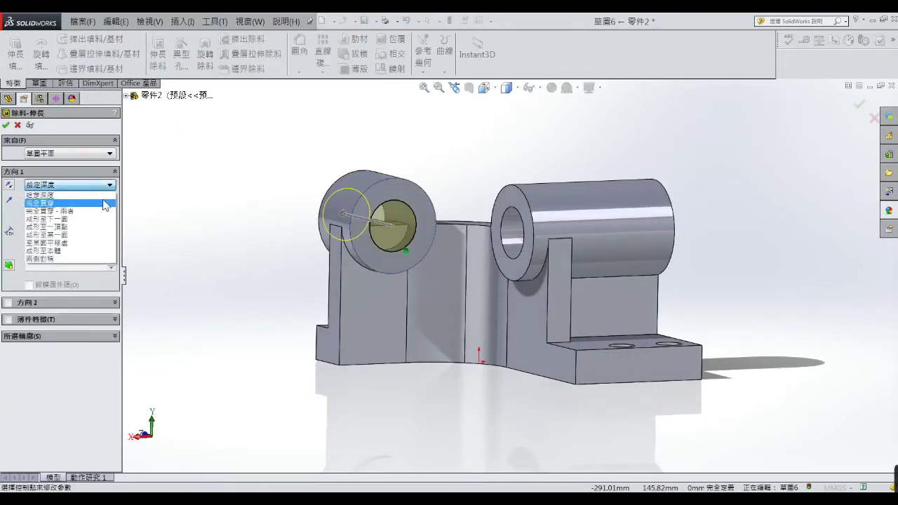
{"action": "left_click", "coordinate": [105, 203]}
{"action": "left_click", "coordinate": [7, 125]}
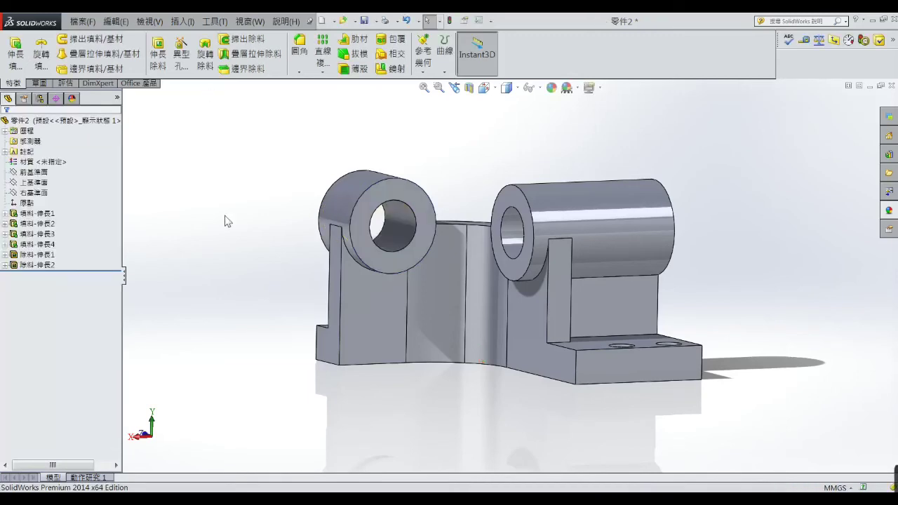
{"action": "middle_click_drag", "start_coordinate": [224, 221], "coordinate": [406, 286]}
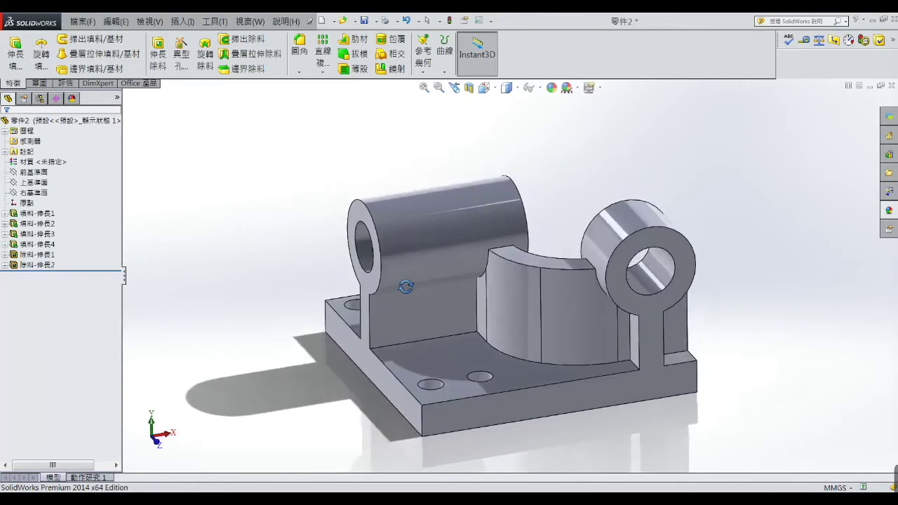
- Orbit the bracket to an overall view, then switch to the Exercise 54 drawing
{"action": "scroll", "coordinate": [477, 321], "scroll_direction": "up", "scroll_amount": 3}
{"action": "middle_click_drag", "start_coordinate": [477, 320], "coordinate": [519, 311]}
{"action": "scroll", "coordinate": [519, 311], "scroll_direction": "down", "scroll_amount": 2}
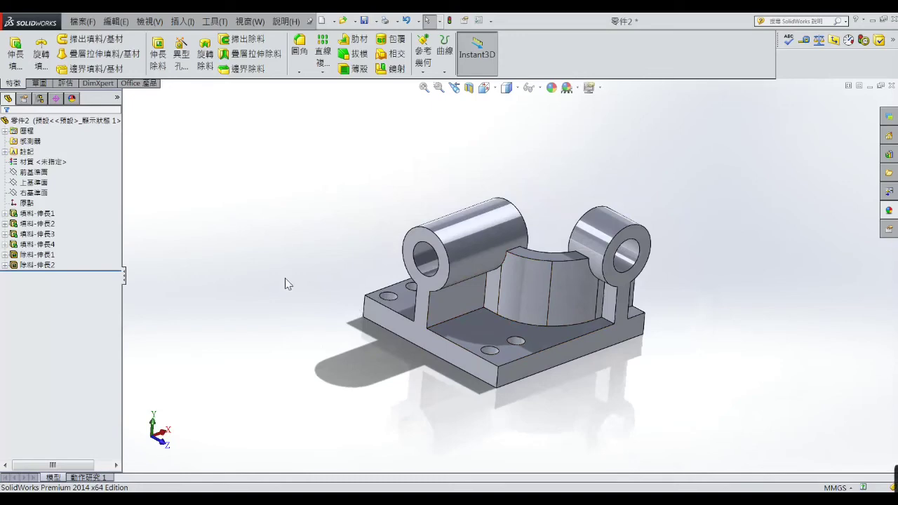
{"action": "key", "text": "alt+Tab"}
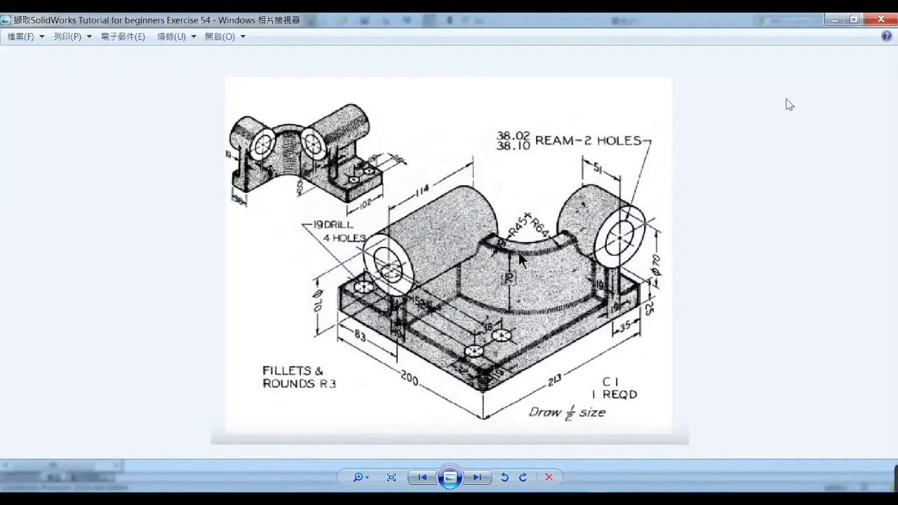
- Minimize the reference drawing to bring the SolidWorks bracket model back into view
{"action": "left_click", "coordinate": [834, 19]}
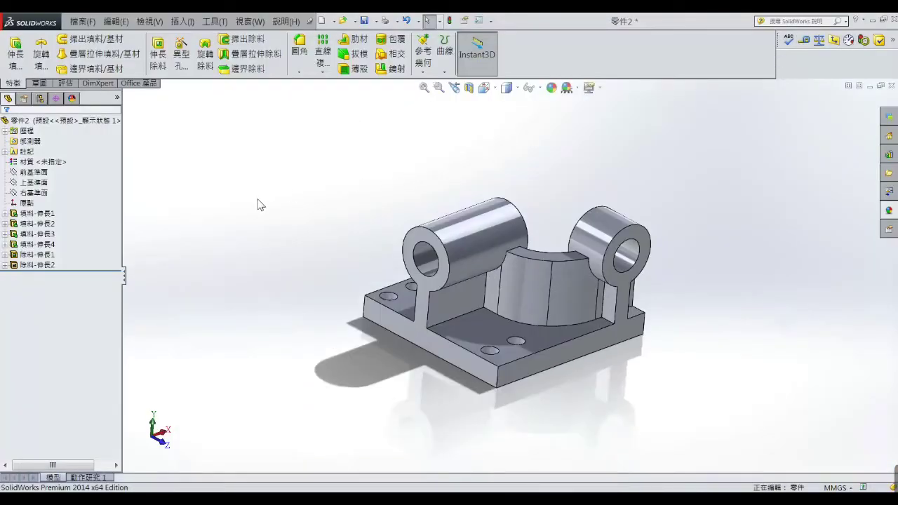
- Apply a 3 mm fillet to the inner wall faces, curved saddle face and narrow lug faces
{"action": "left_click", "coordinate": [300, 47]}
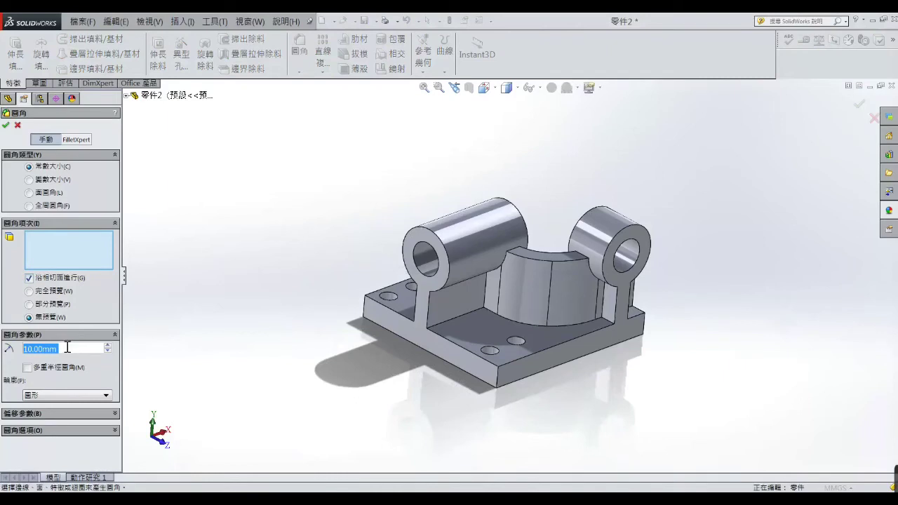
{"action": "type", "text": "3"}
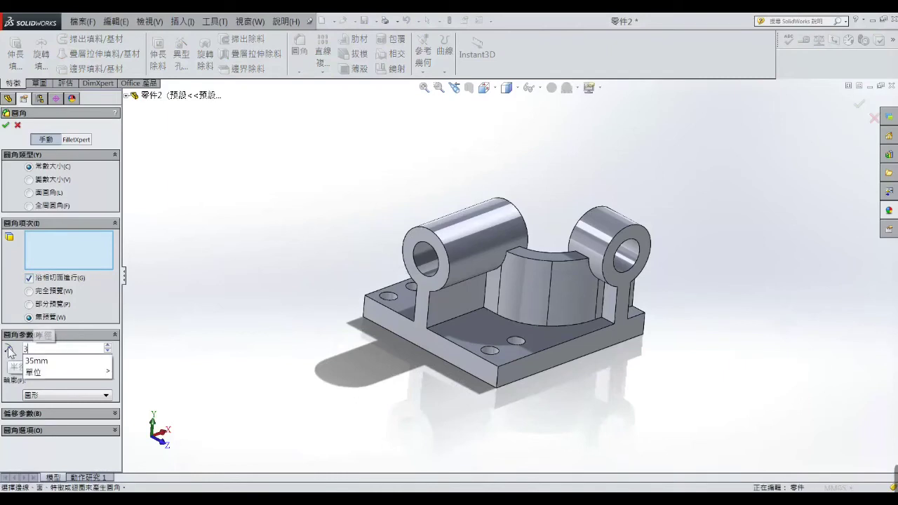
{"action": "scroll", "coordinate": [500, 320], "scroll_direction": "down", "scroll_amount": 2}
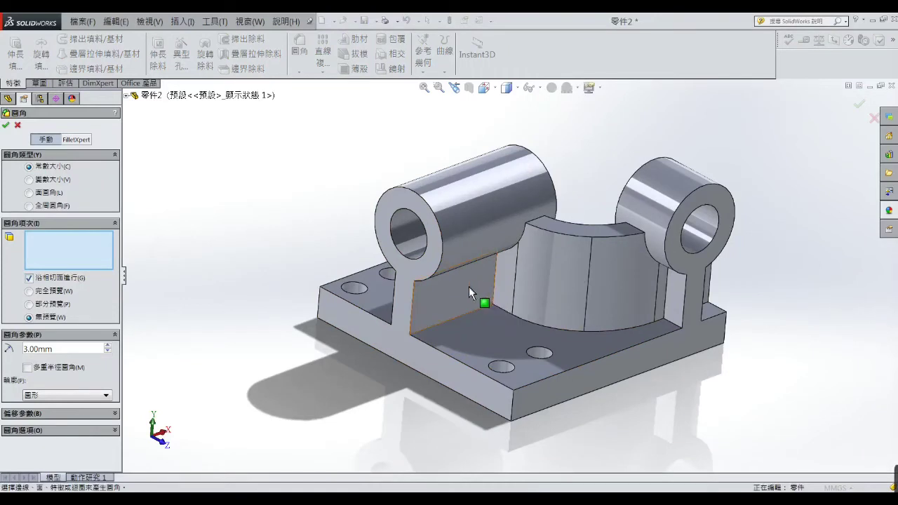
{"action": "left_click", "coordinate": [469, 286]}
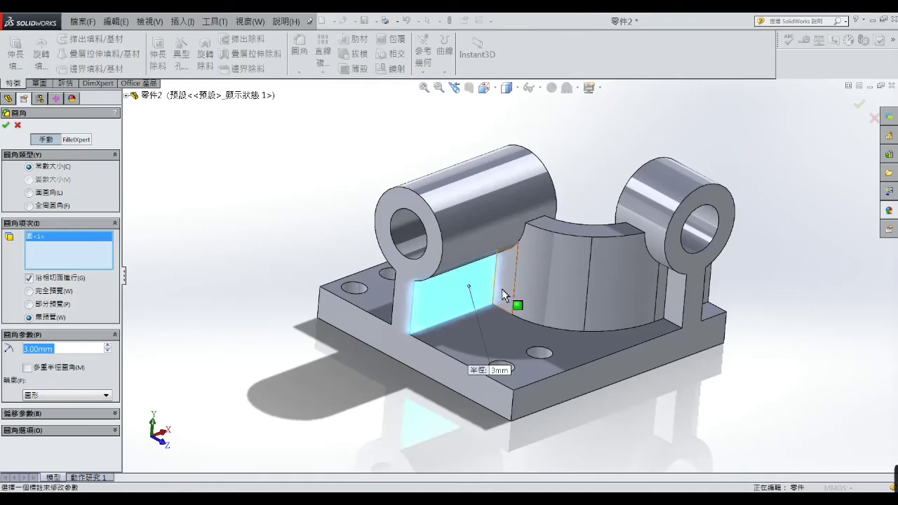
{"action": "left_click", "coordinate": [501, 288]}
{"action": "left_click", "coordinate": [539, 287]}
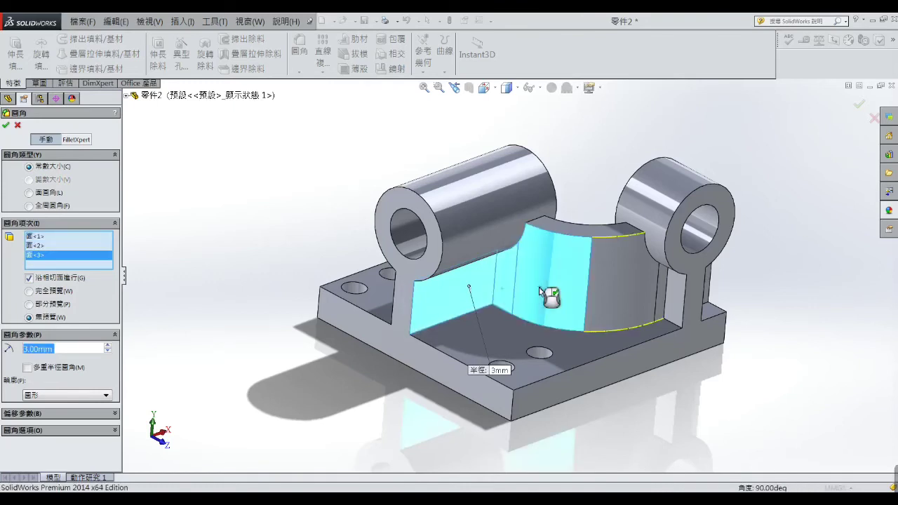
{"action": "left_click", "coordinate": [625, 302]}
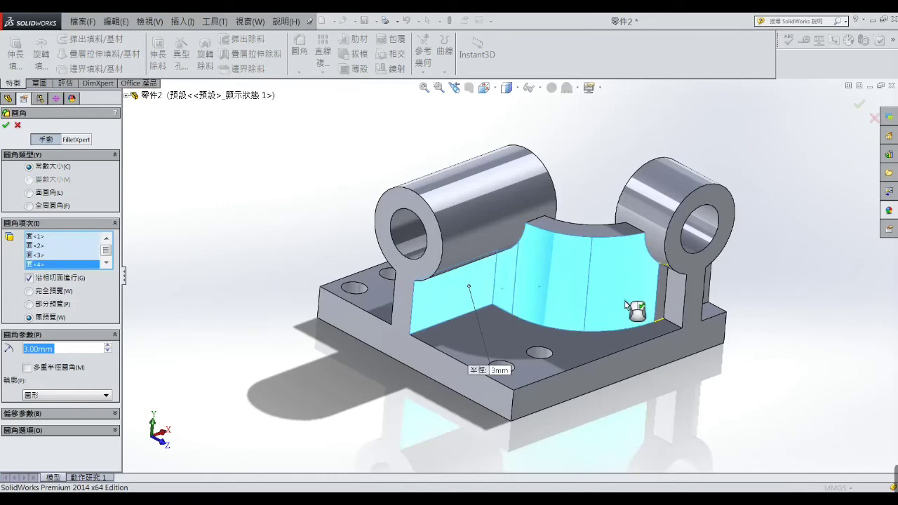
{"action": "left_click", "coordinate": [673, 303]}
{"action": "left_click", "coordinate": [675, 303]}
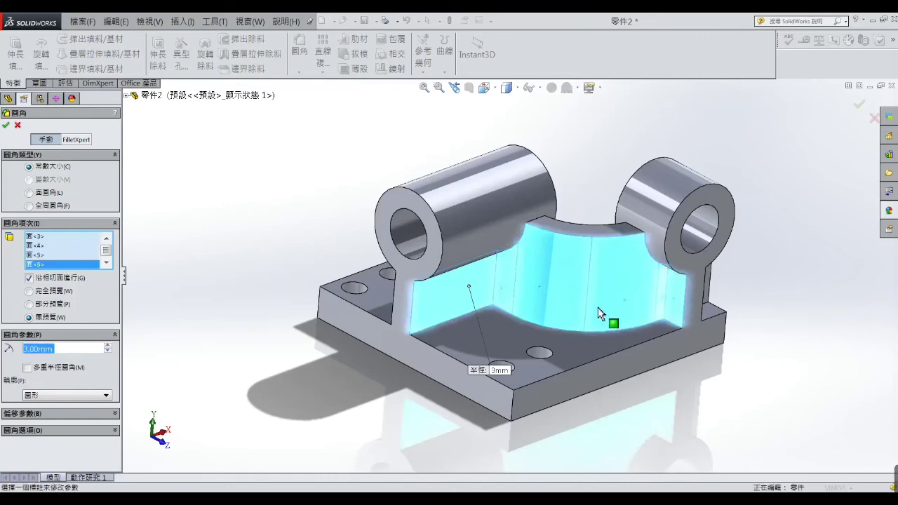
{"action": "left_click", "coordinate": [5, 124]}
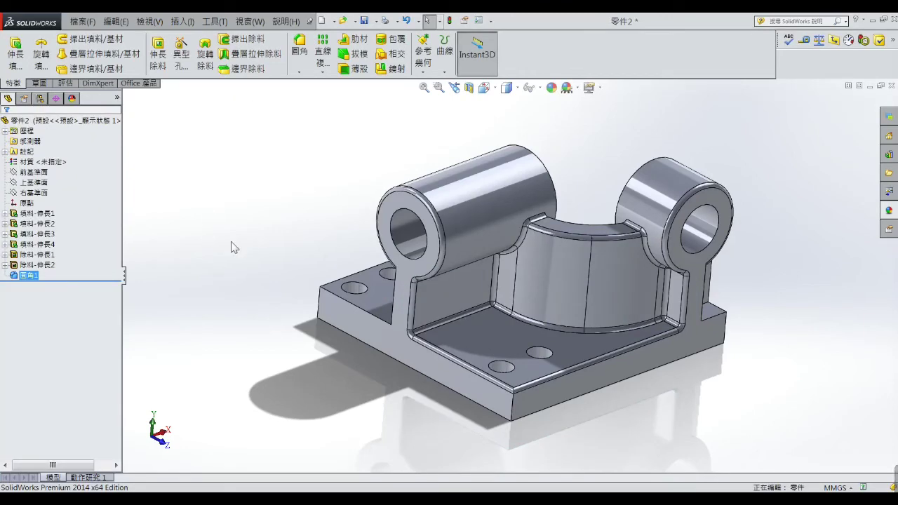
- Delete the 圓角1 fillet feature from the feature tree, confirming with Yes
{"action": "right_click", "coordinate": [28, 275]}
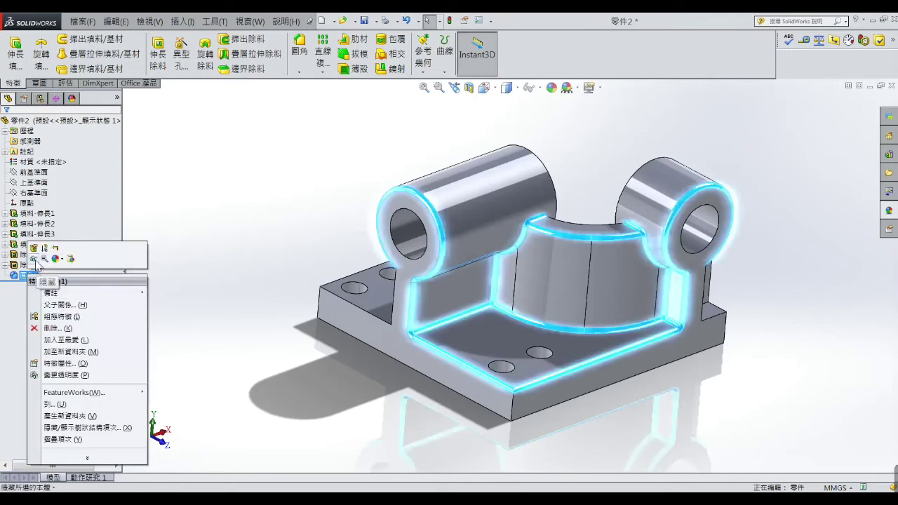
{"action": "left_click", "coordinate": [67, 328]}
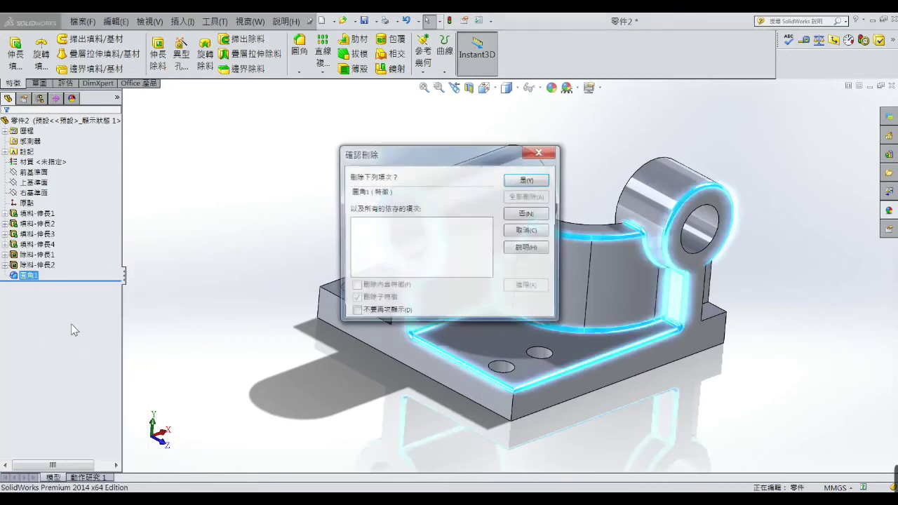
{"action": "left_click", "coordinate": [525, 179]}
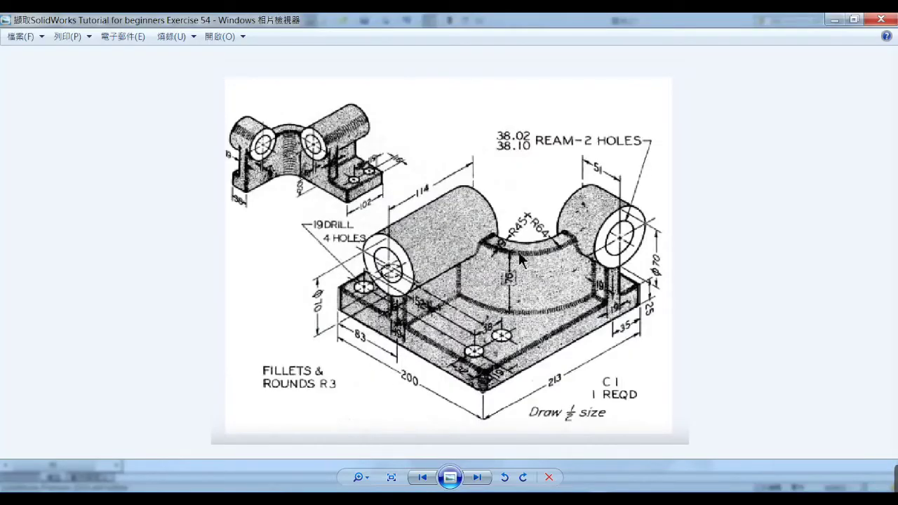
- Minimize the Photo Viewer drawing again to return to the bracket model
{"action": "left_click", "coordinate": [834, 23]}
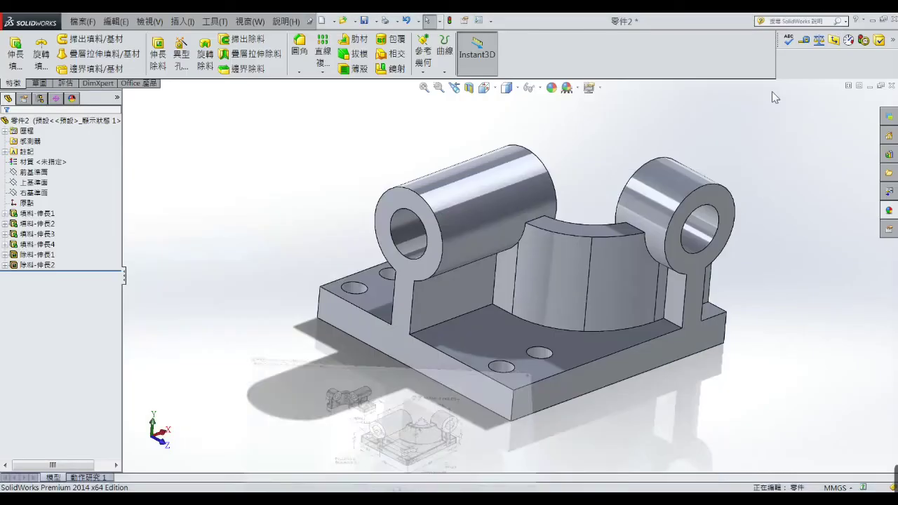
- Preselect three vertical support edges beside the saddle for a 3 mm fillet
{"action": "left_click", "coordinate": [495, 277]}
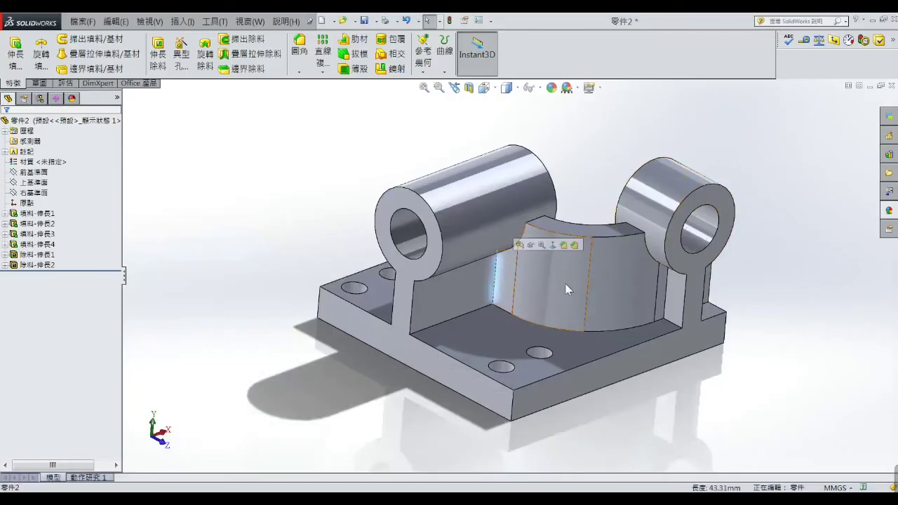
{"action": "left_click", "coordinate": [666, 298]}
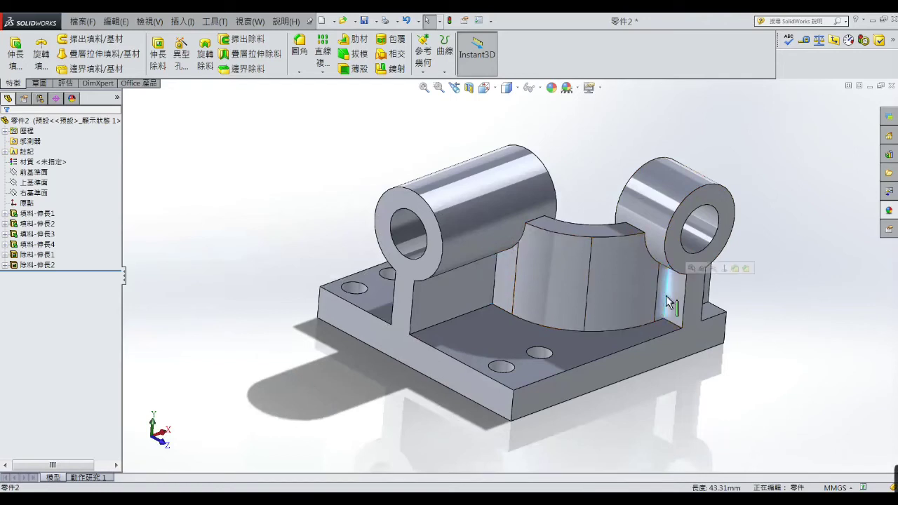
{"action": "left_click", "coordinate": [512, 295], "text": "ctrl"}
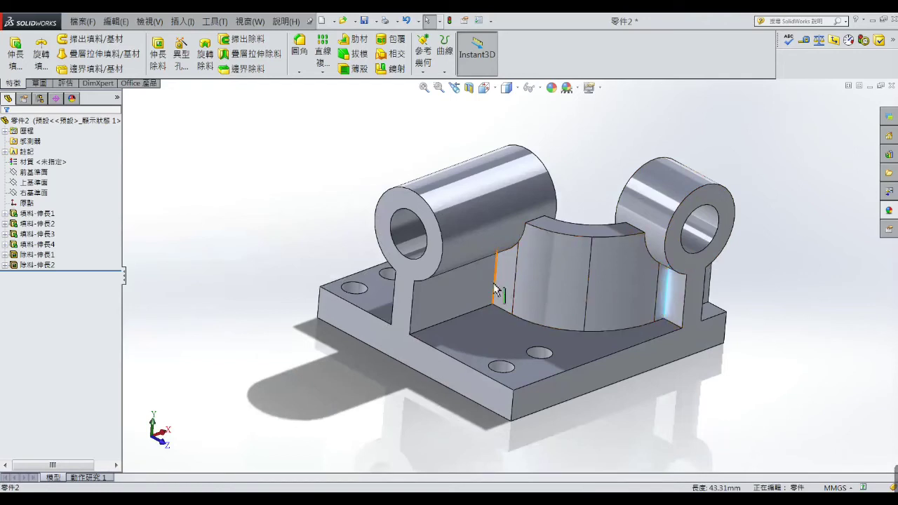
{"action": "left_click", "coordinate": [298, 63]}
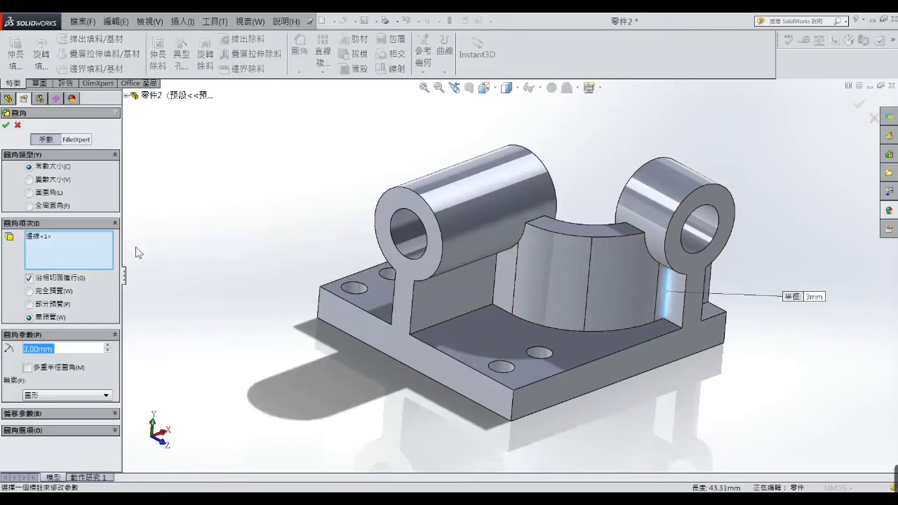
- Add the lug and post vertical edges, bringing the fillet to nine edges
{"action": "left_click", "coordinate": [495, 281]}
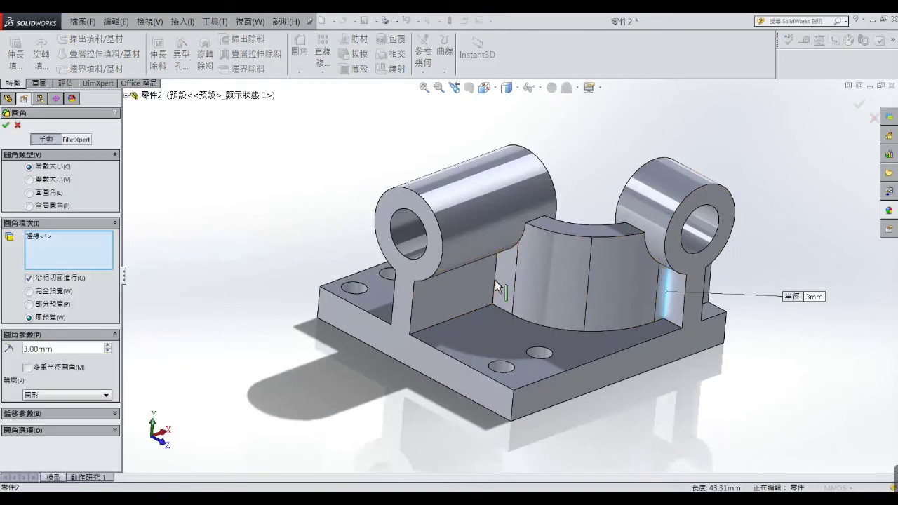
{"action": "left_click", "coordinate": [686, 317]}
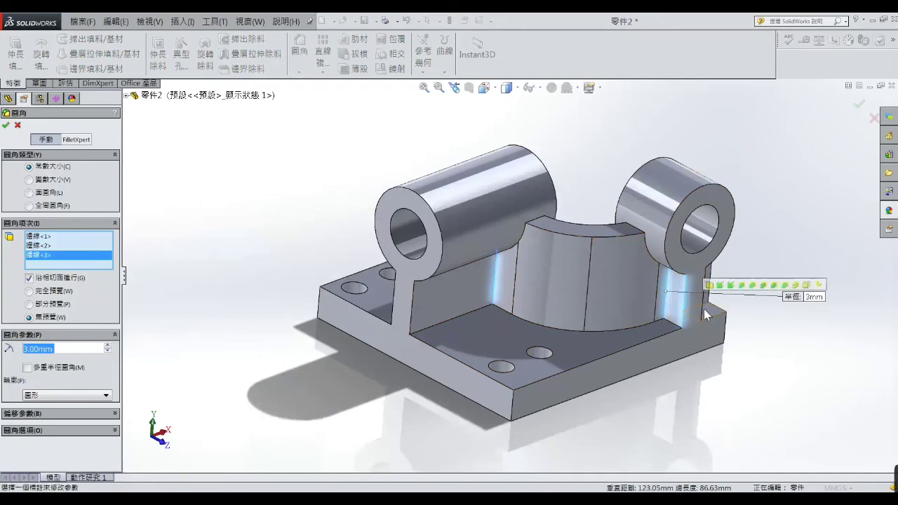
{"action": "left_click", "coordinate": [704, 313]}
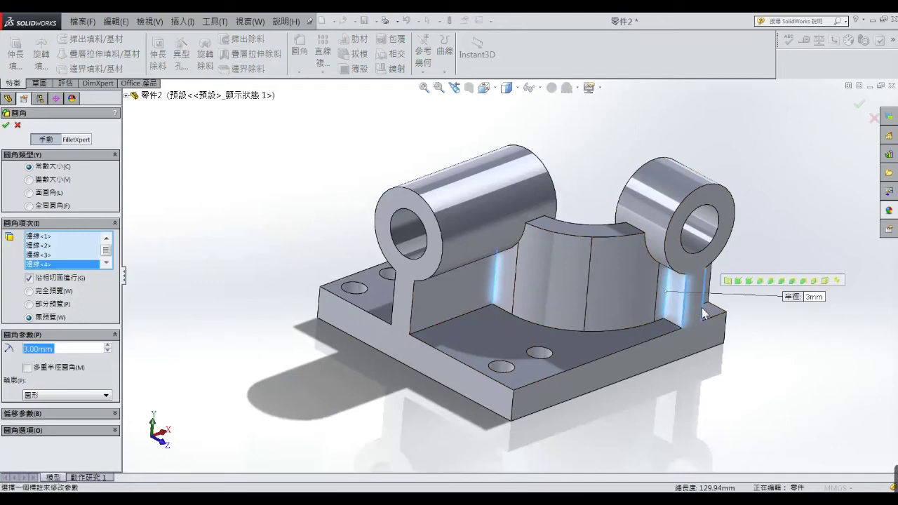
{"action": "left_click", "coordinate": [411, 303]}
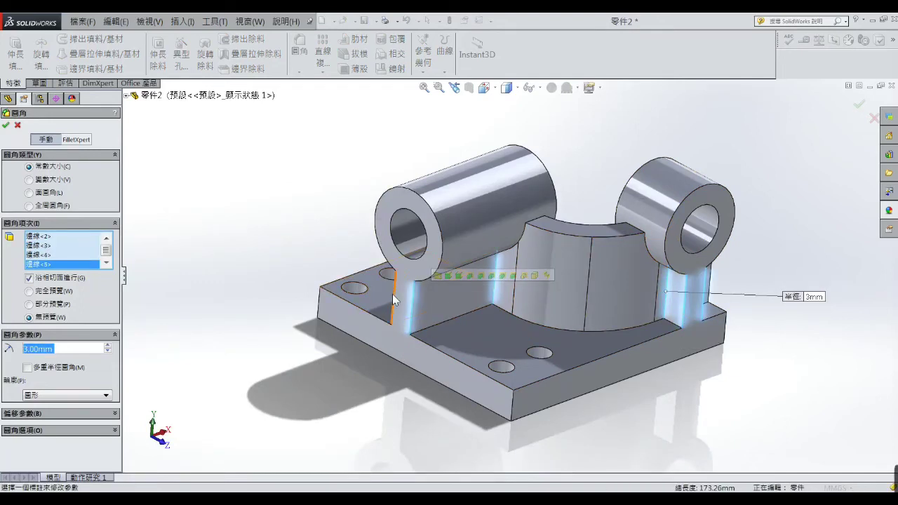
{"action": "left_click", "coordinate": [392, 294]}
{"action": "mouse_move", "coordinate": [315, 332]}
{"action": "middle_mouse_down"}
{"action": "mouse_move", "coordinate": [457, 419]}
{"action": "mouse_move", "coordinate": [425, 417]}
{"action": "middle_mouse_up"}
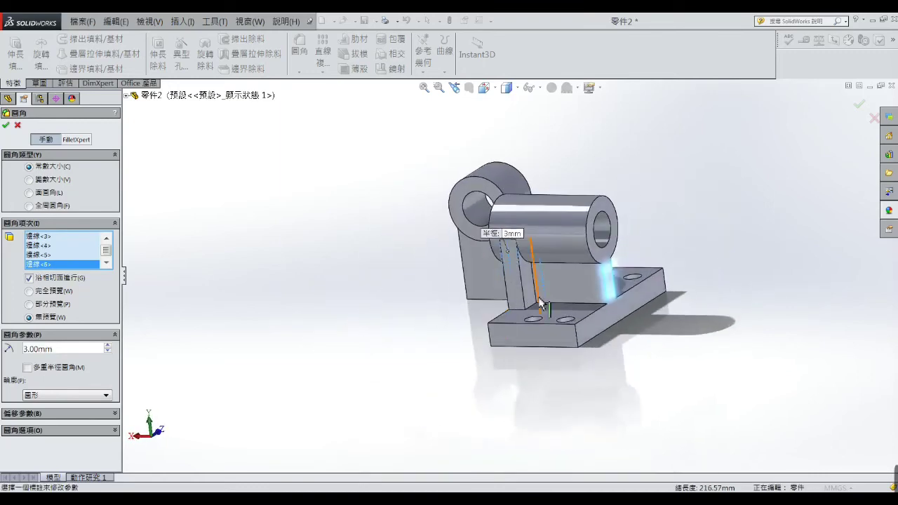
{"action": "left_click", "coordinate": [533, 277]}
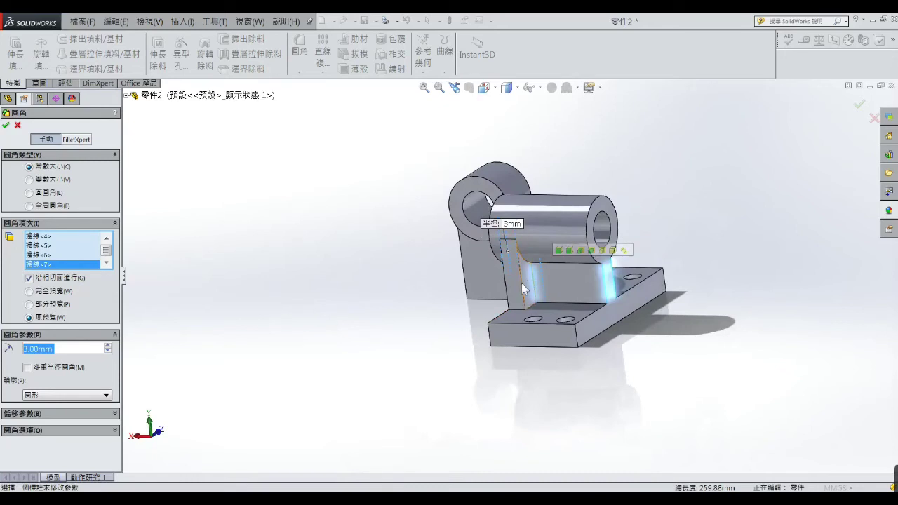
{"action": "left_click", "coordinate": [507, 285]}
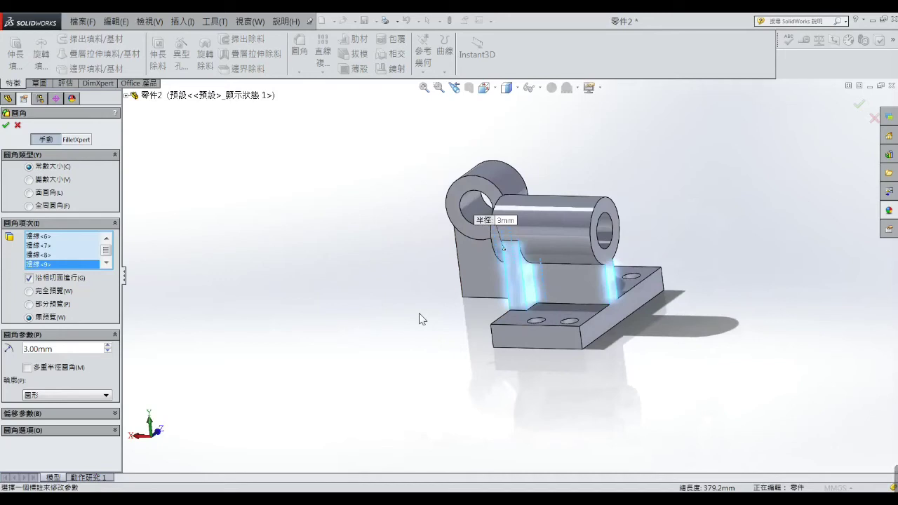
- Add the remaining boss-support edges to reach twelve and apply the 3 mm fillet as 圓角2
{"action": "right_click", "coordinate": [422, 319]}
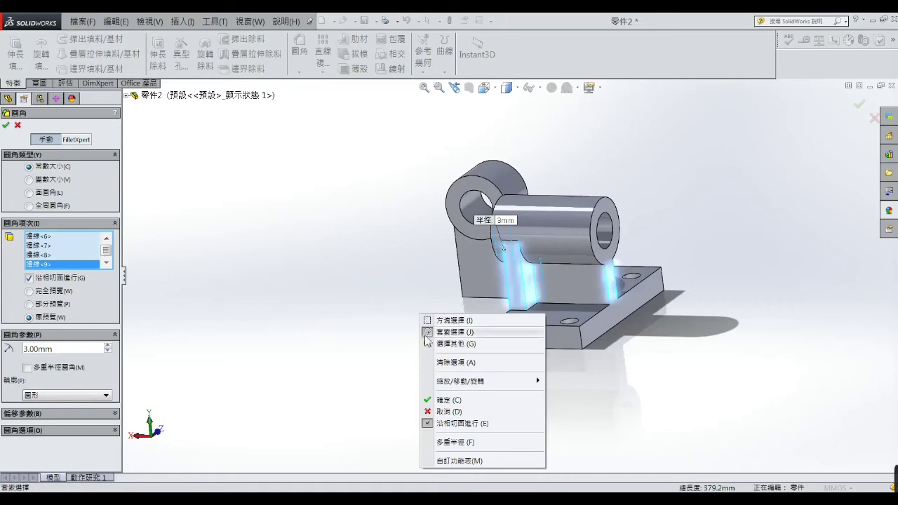
{"action": "left_click", "coordinate": [363, 284]}
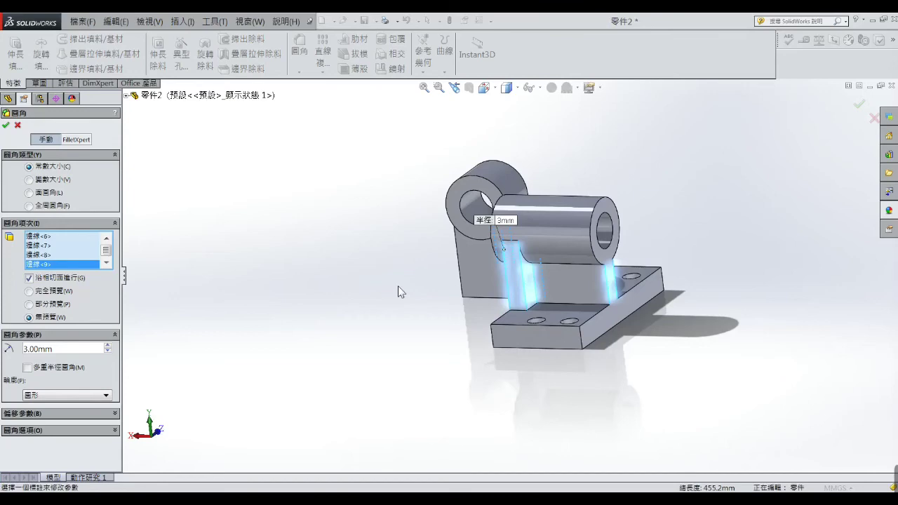
{"action": "left_click", "coordinate": [454, 277]}
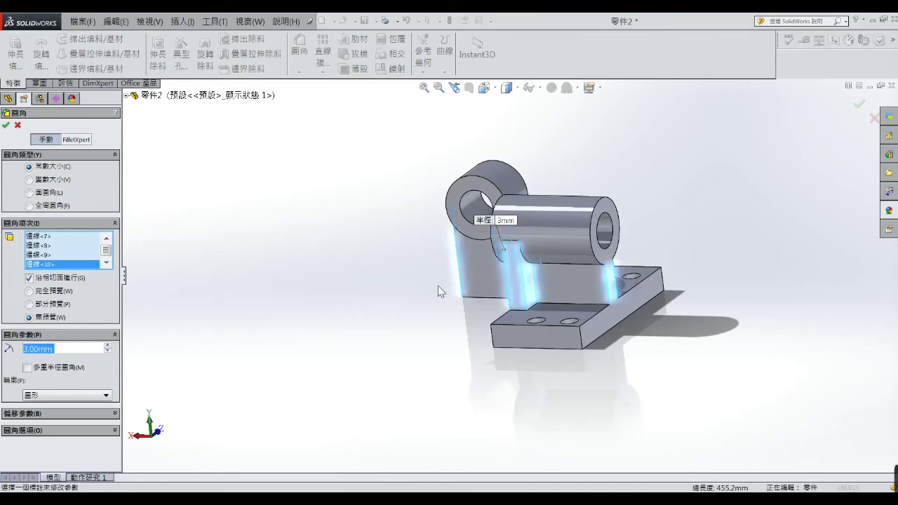
{"action": "middle_click_drag", "start_coordinate": [438, 286], "coordinate": [557, 283]}
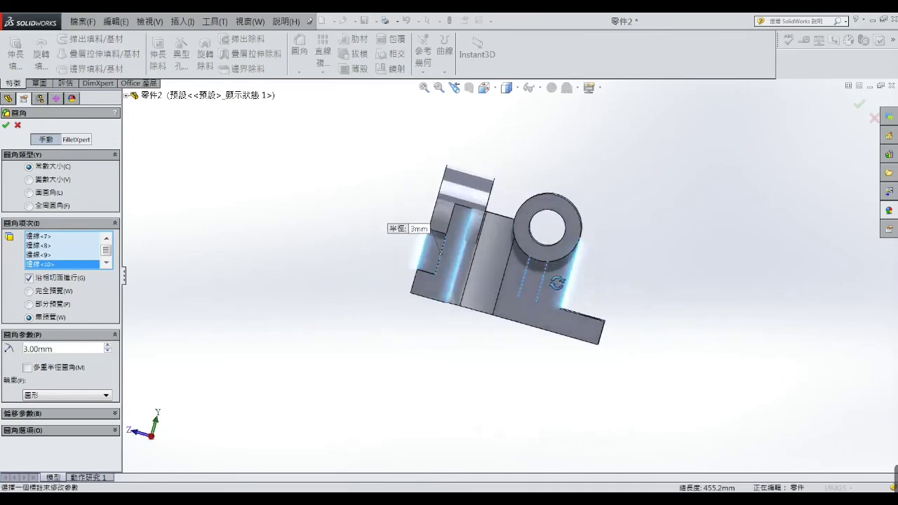
{"action": "middle_click_drag", "start_coordinate": [557, 282], "coordinate": [598, 365]}
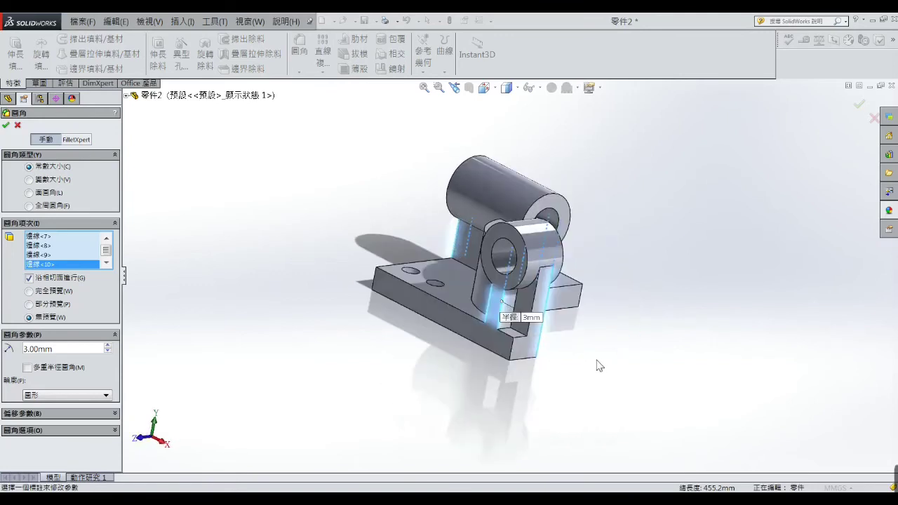
{"action": "scroll", "coordinate": [533, 309], "scroll_direction": "down", "scroll_amount": 3}
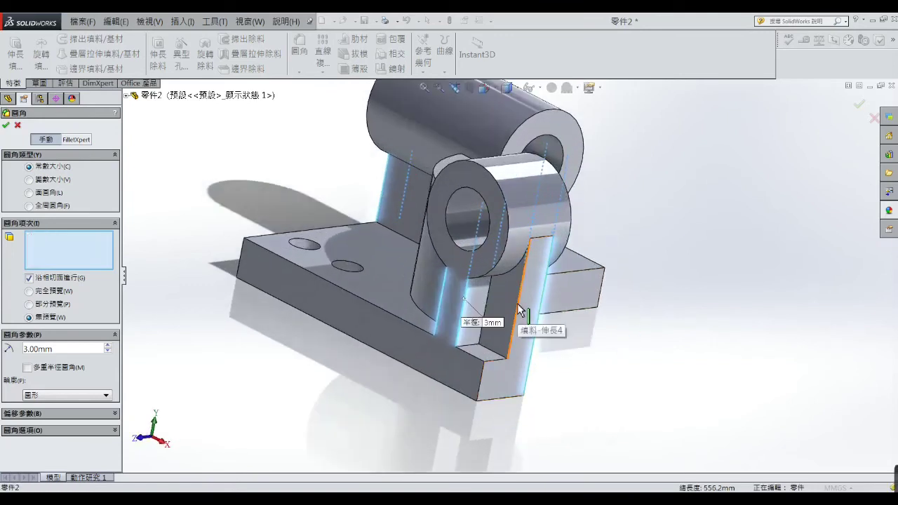
{"action": "left_click", "coordinate": [518, 306]}
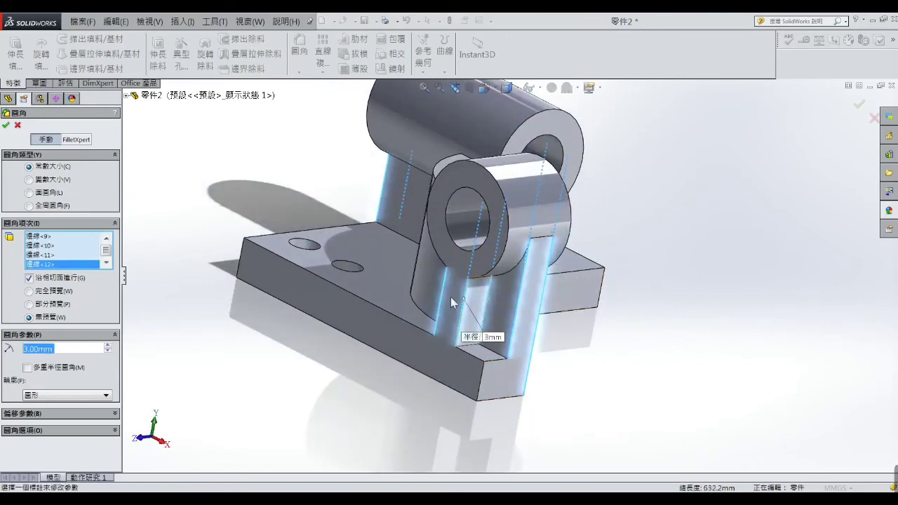
{"action": "mouse_move", "coordinate": [298, 396]}
{"action": "middle_mouse_down"}
{"action": "mouse_move", "coordinate": [346, 364]}
{"action": "mouse_move", "coordinate": [365, 395]}
{"action": "mouse_move", "coordinate": [311, 417]}
{"action": "middle_mouse_up"}
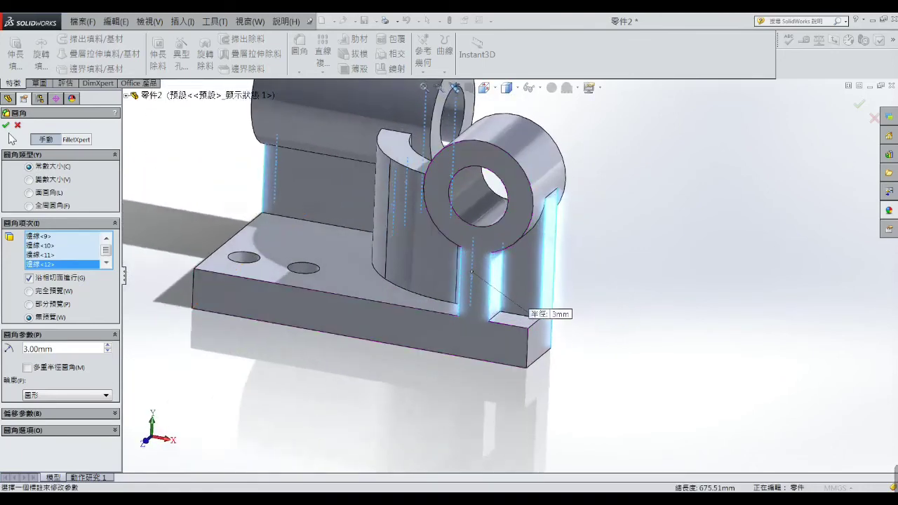
{"action": "left_click", "coordinate": [7, 127]}
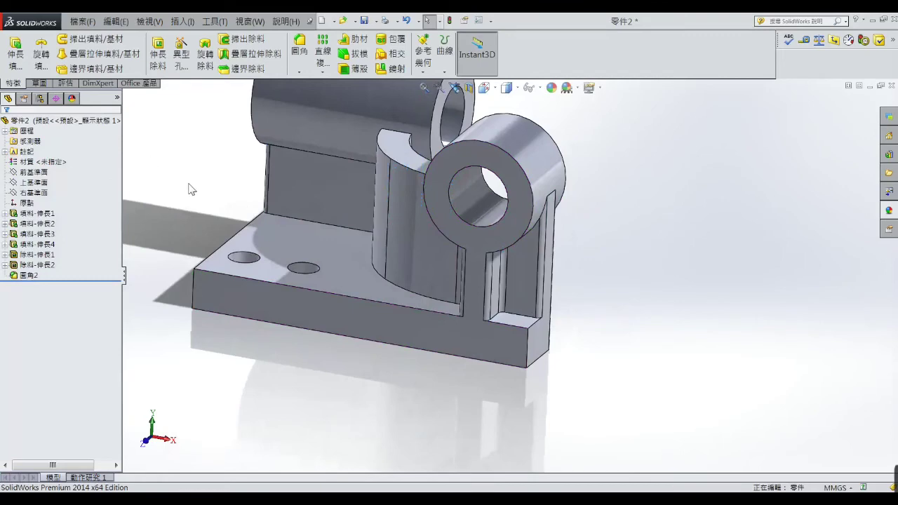
{"action": "key", "text": "ctrl+7"}
{"action": "mouse_move", "coordinate": [208, 219]}
{"action": "middle_mouse_down"}
{"action": "mouse_move", "coordinate": [271, 195]}
{"action": "mouse_move", "coordinate": [285, 236]}
{"action": "mouse_move", "coordinate": [255, 258]}
{"action": "middle_mouse_up"}
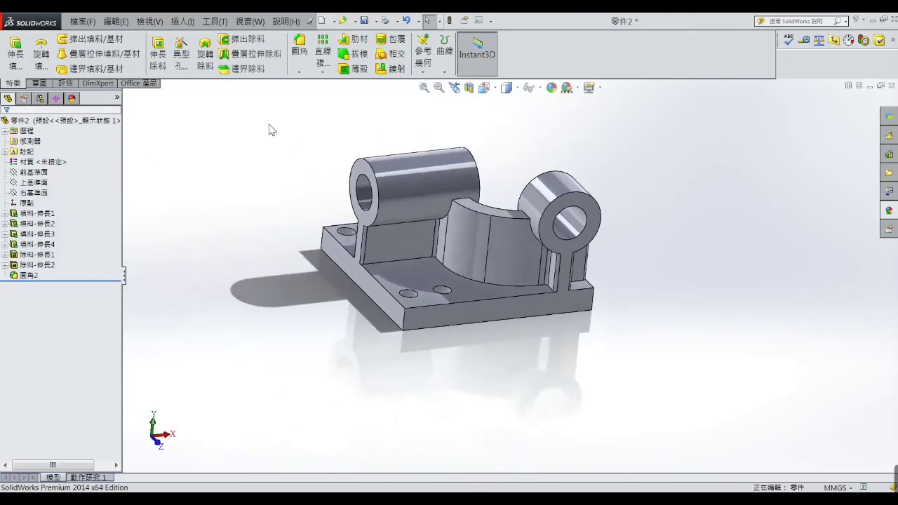
- Start a new 3 mm fillet with the curved saddle face and first base edge chain
{"action": "left_click", "coordinate": [300, 43]}
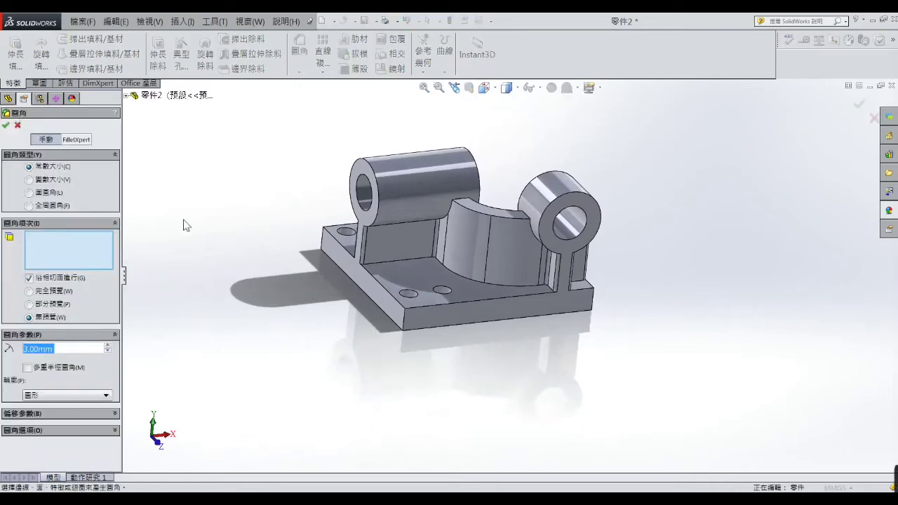
{"action": "left_click", "coordinate": [53, 244]}
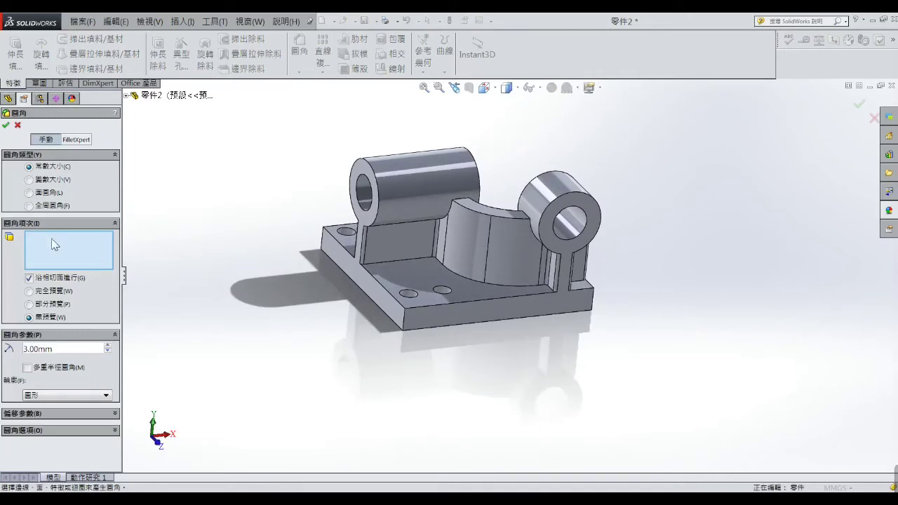
{"action": "left_click", "coordinate": [482, 214]}
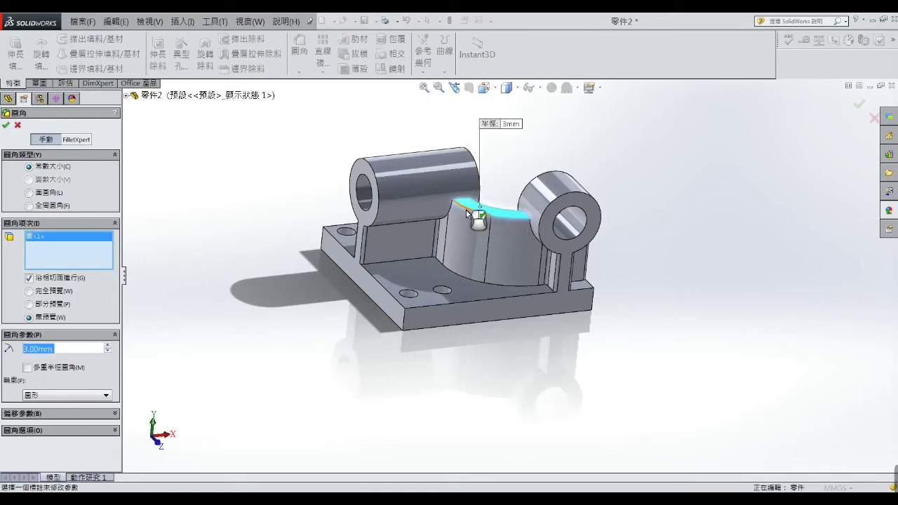
{"action": "left_click", "coordinate": [440, 265]}
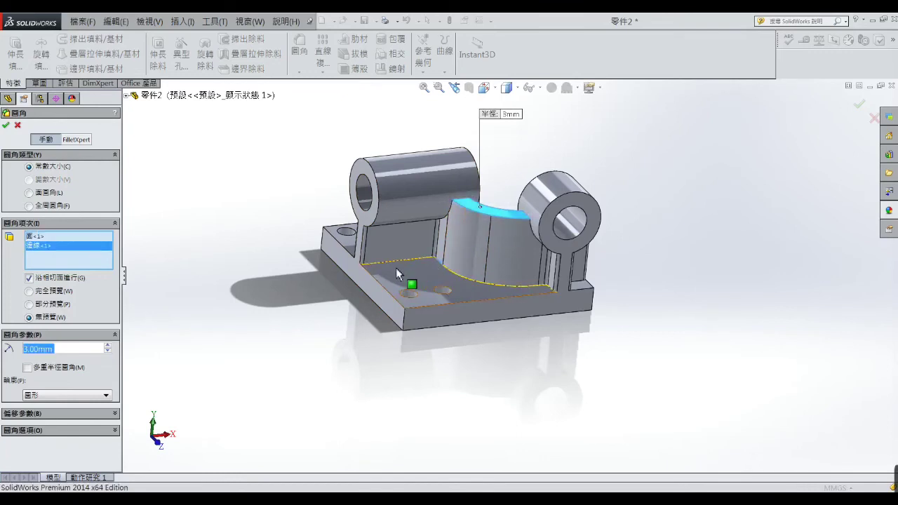
{"action": "left_click", "coordinate": [581, 291]}
{"action": "mouse_move", "coordinate": [581, 291]}
{"action": "middle_mouse_down"}
{"action": "mouse_move", "coordinate": [611, 276]}
{"action": "mouse_move", "coordinate": [525, 325]}
{"action": "middle_mouse_up"}
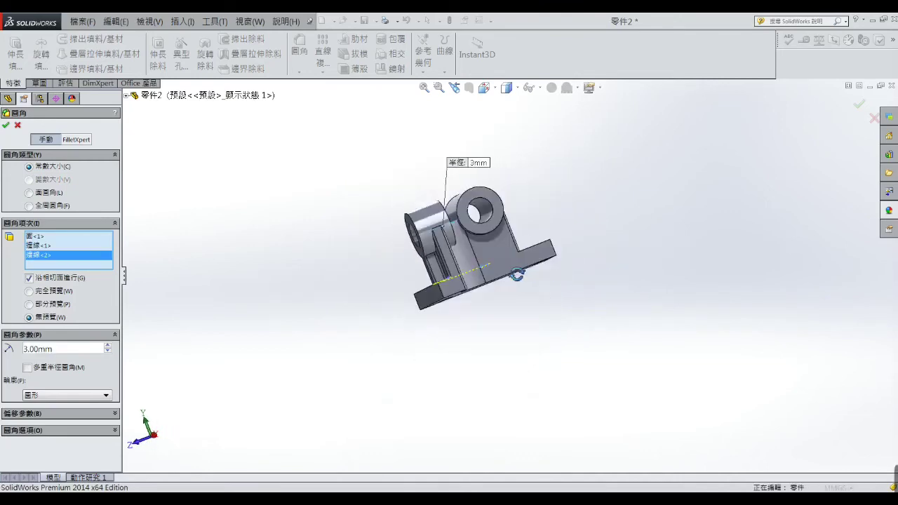
{"action": "mouse_move", "coordinate": [536, 275]}
{"action": "middle_mouse_down"}
{"action": "mouse_move", "coordinate": [501, 282]}
{"action": "mouse_move", "coordinate": [466, 353]}
{"action": "mouse_move", "coordinate": [569, 288]}
{"action": "middle_mouse_up"}
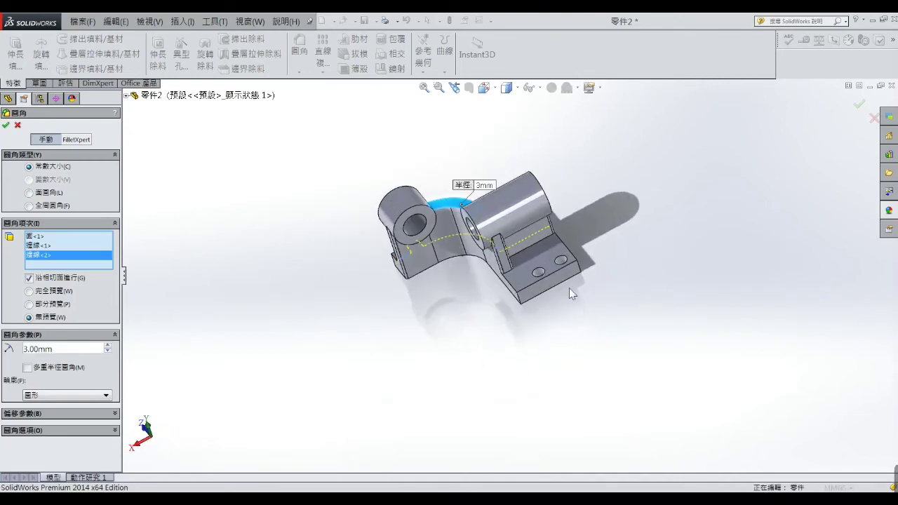
- Add the remaining top-of-base edges and apply the fillet as 圓角3
{"action": "left_click", "coordinate": [542, 236]}
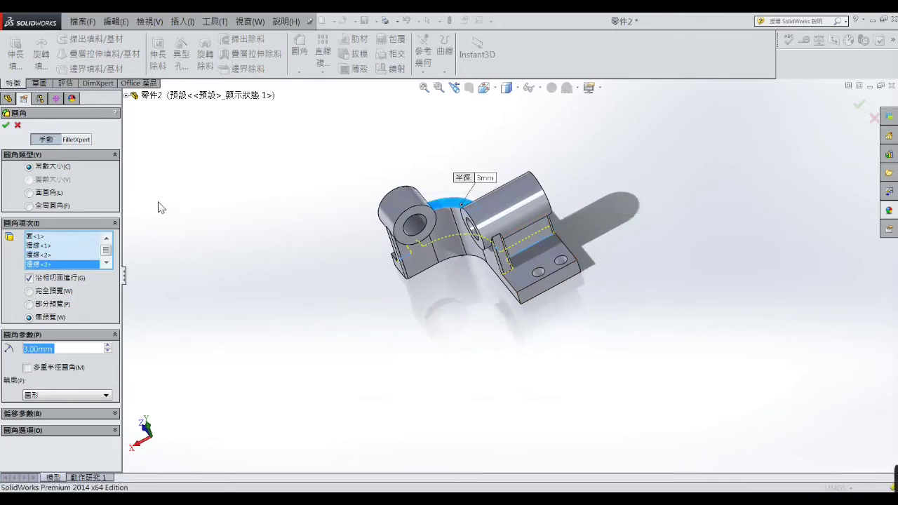
{"action": "left_click", "coordinate": [510, 289]}
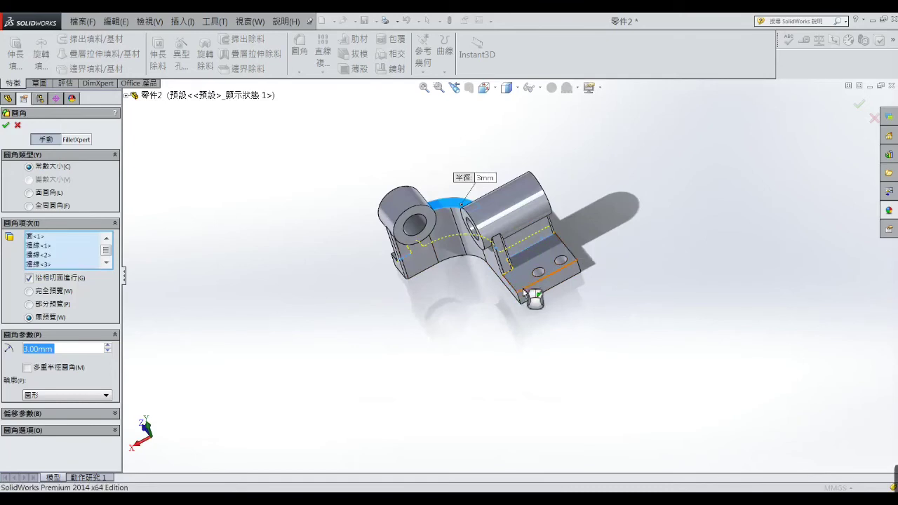
{"action": "left_click", "coordinate": [566, 251]}
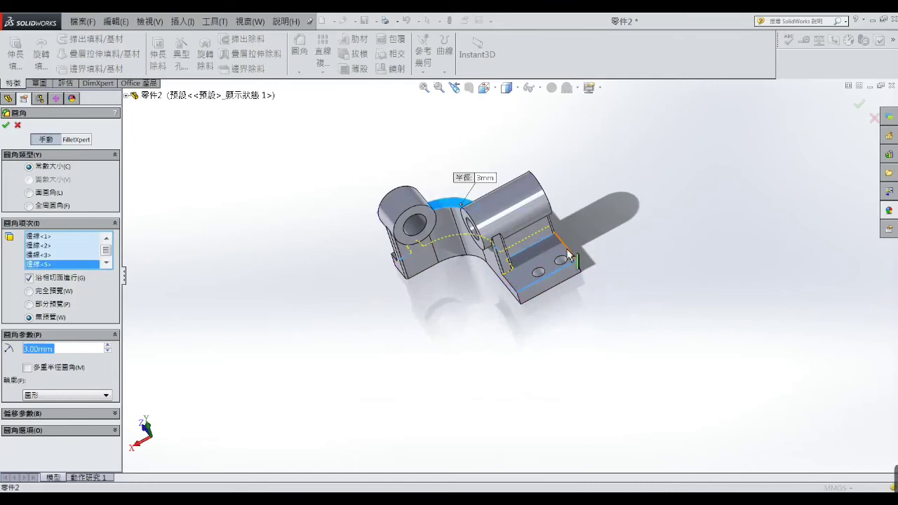
{"action": "left_click", "coordinate": [603, 211]}
{"action": "mouse_move", "coordinate": [610, 259]}
{"action": "middle_mouse_down"}
{"action": "mouse_move", "coordinate": [563, 268]}
{"action": "mouse_move", "coordinate": [627, 296]}
{"action": "mouse_move", "coordinate": [601, 351]}
{"action": "middle_mouse_up"}
{"action": "scroll", "coordinate": [472, 292], "scroll_direction": "down", "scroll_amount": 4}
{"action": "left_click", "coordinate": [457, 295]}
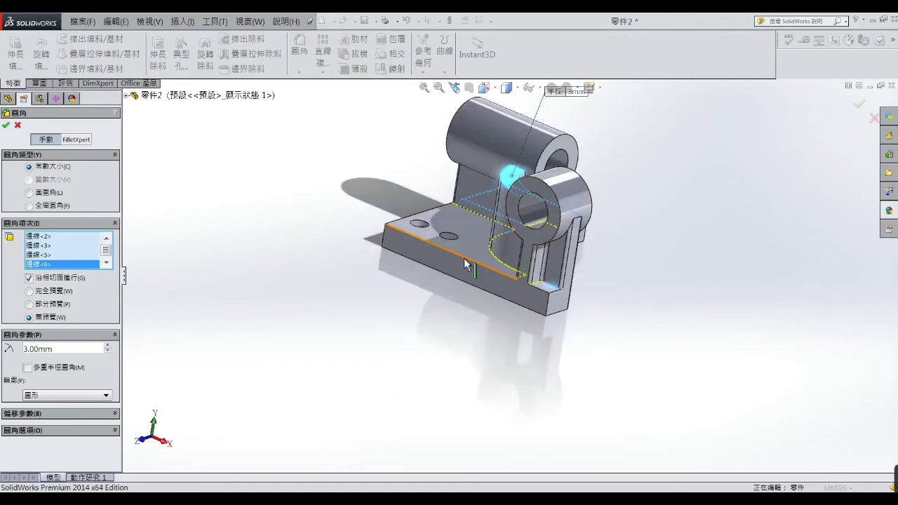
{"action": "left_click", "coordinate": [397, 226]}
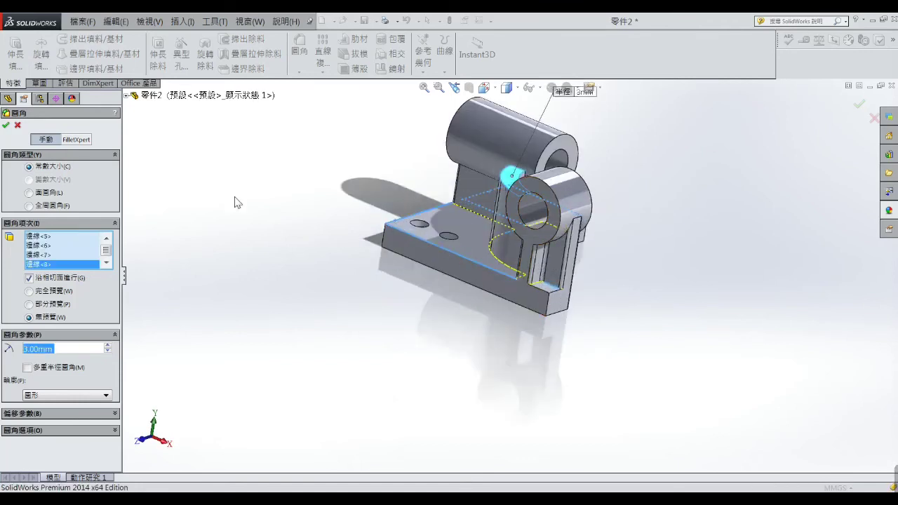
{"action": "left_click", "coordinate": [6, 127]}
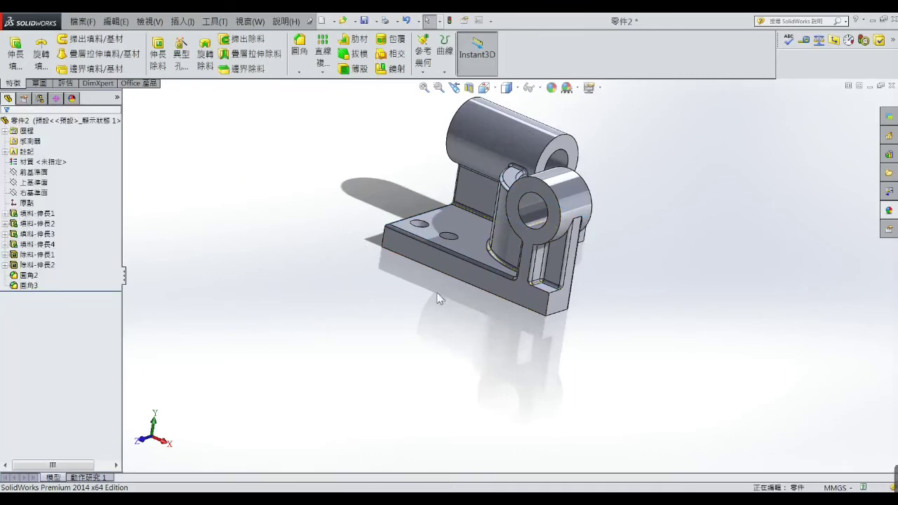
- Reopen 圓角3 for editing and add the front outer base edges
{"action": "left_click", "coordinate": [28, 285]}
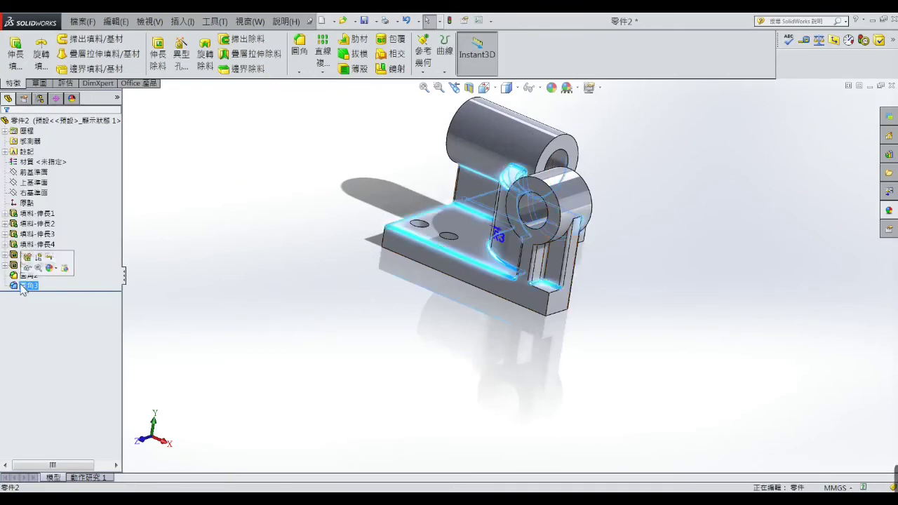
{"action": "left_click", "coordinate": [27, 260]}
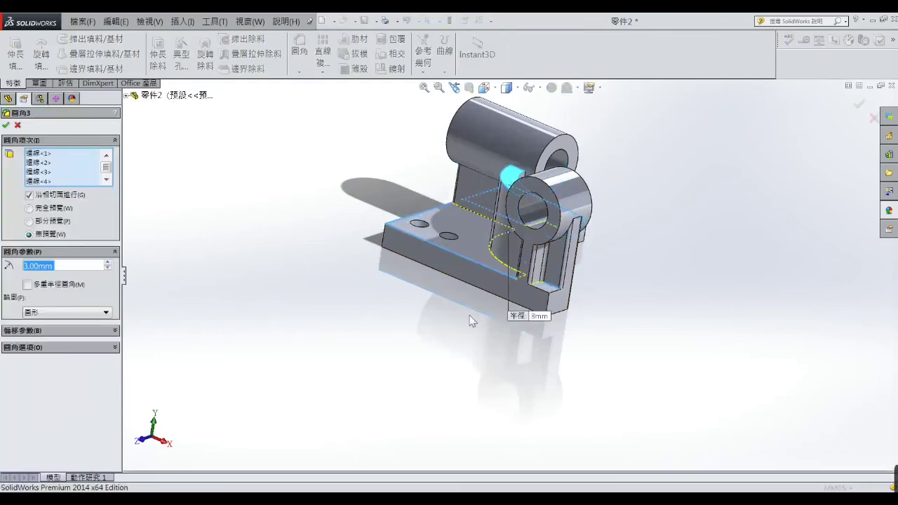
{"action": "scroll", "coordinate": [507, 310], "scroll_direction": "down", "scroll_amount": 2}
{"action": "scroll", "coordinate": [528, 267], "scroll_direction": "down", "scroll_amount": 3}
{"action": "left_click", "coordinate": [541, 268]}
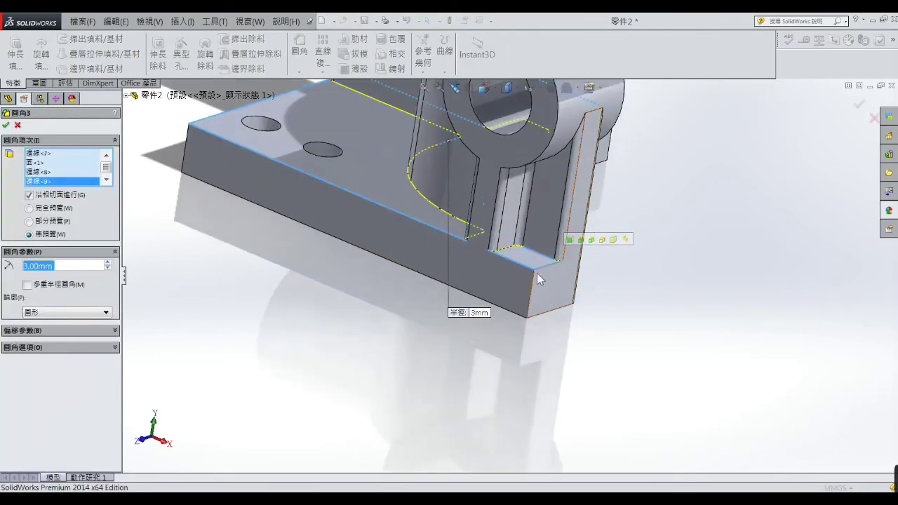
{"action": "left_click", "coordinate": [534, 280]}
{"action": "left_click", "coordinate": [530, 284]}
{"action": "scroll", "coordinate": [520, 287], "scroll_direction": "up", "scroll_amount": 3}
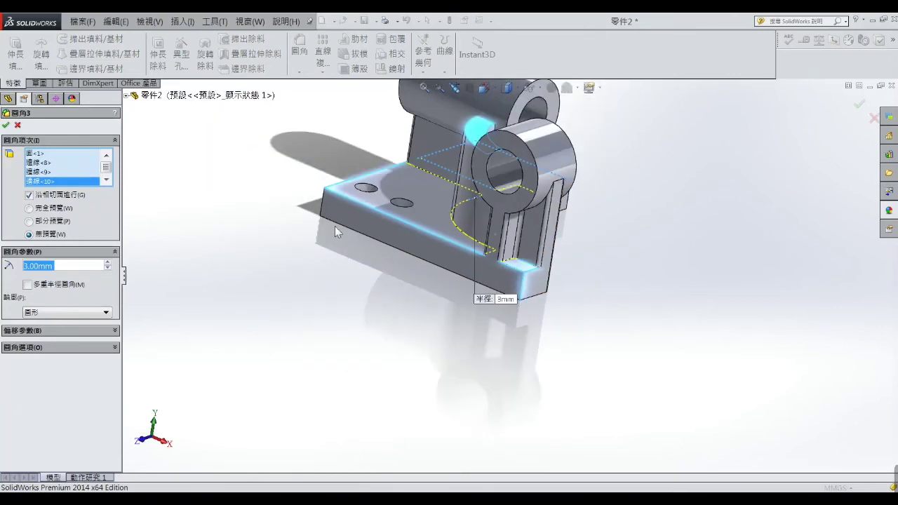
- Add the left front base edges and reapply the updated 圓角3 fillet
{"action": "left_click", "coordinate": [324, 213]}
{"action": "middle_click_drag", "start_coordinate": [325, 212], "coordinate": [475, 340]}
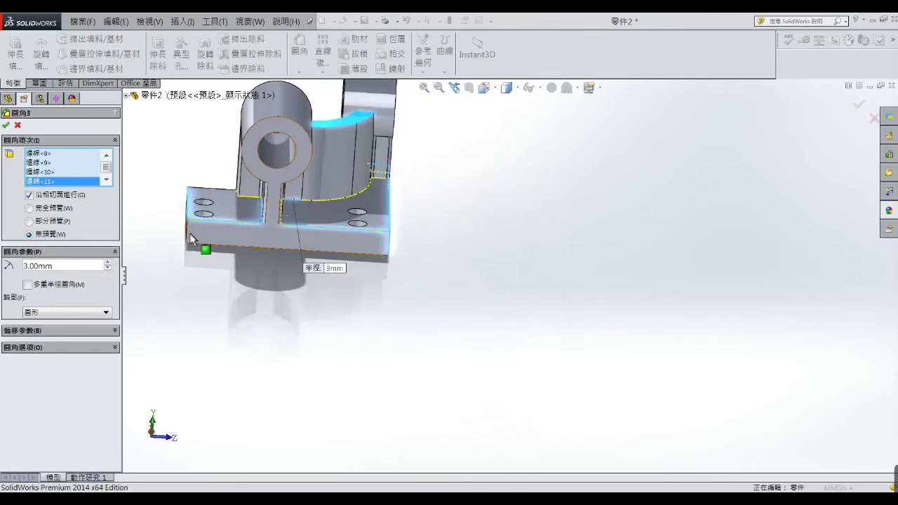
{"action": "left_click", "coordinate": [187, 245]}
{"action": "middle_click_drag", "start_coordinate": [187, 253], "coordinate": [197, 237]}
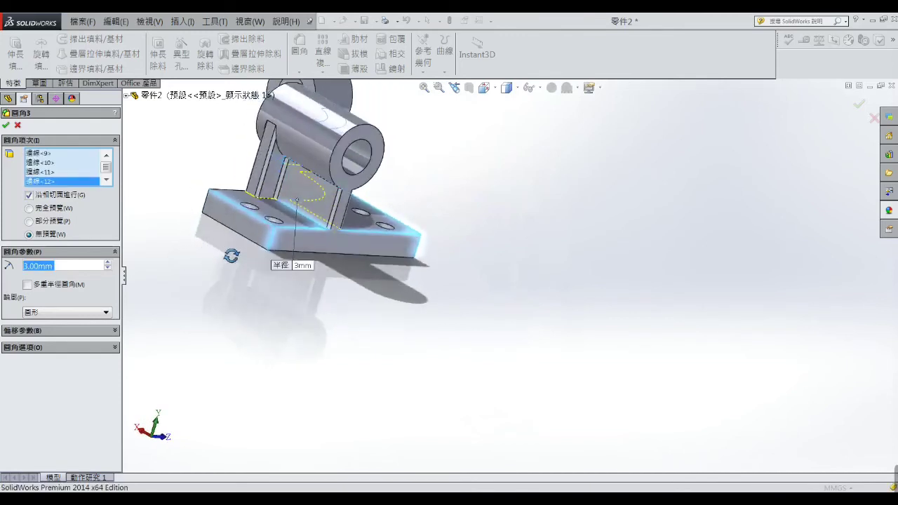
{"action": "left_click", "coordinate": [208, 216]}
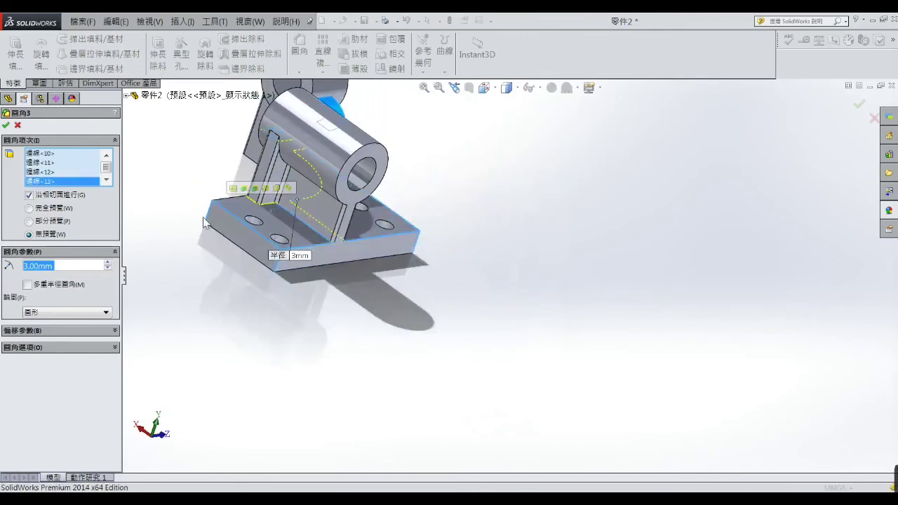
{"action": "left_click", "coordinate": [6, 125]}
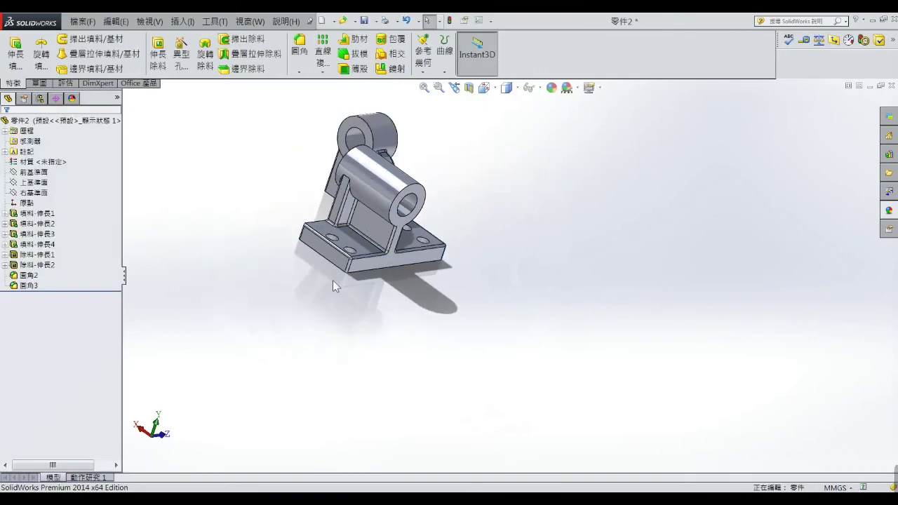
- Fillet the edge under the right boss at 3 mm, creating 圓角4
{"action": "mouse_move", "coordinate": [333, 280]}
{"action": "middle_mouse_down"}
{"action": "mouse_move", "coordinate": [230, 246]}
{"action": "mouse_move", "coordinate": [231, 255]}
{"action": "mouse_move", "coordinate": [381, 236]}
{"action": "mouse_move", "coordinate": [414, 276]}
{"action": "mouse_move", "coordinate": [456, 205]}
{"action": "mouse_move", "coordinate": [414, 232]}
{"action": "mouse_move", "coordinate": [370, 220]}
{"action": "mouse_move", "coordinate": [382, 204]}
{"action": "middle_mouse_up"}
{"action": "scroll", "coordinate": [382, 203], "scroll_direction": "down", "scroll_amount": 2}
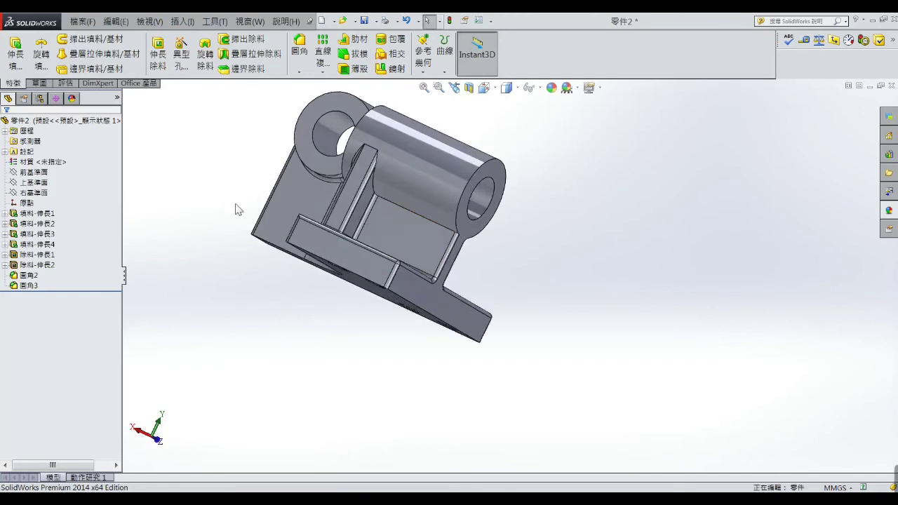
{"action": "left_click", "coordinate": [300, 46]}
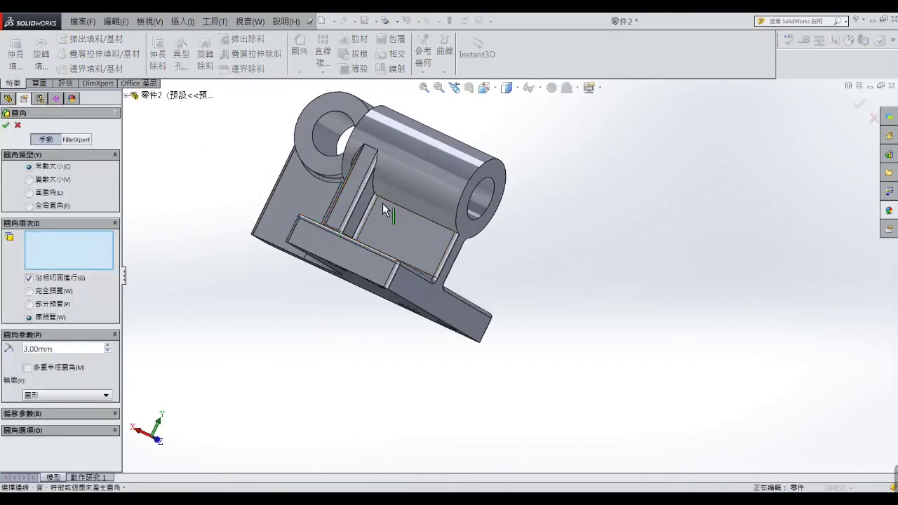
{"action": "left_click", "coordinate": [382, 202]}
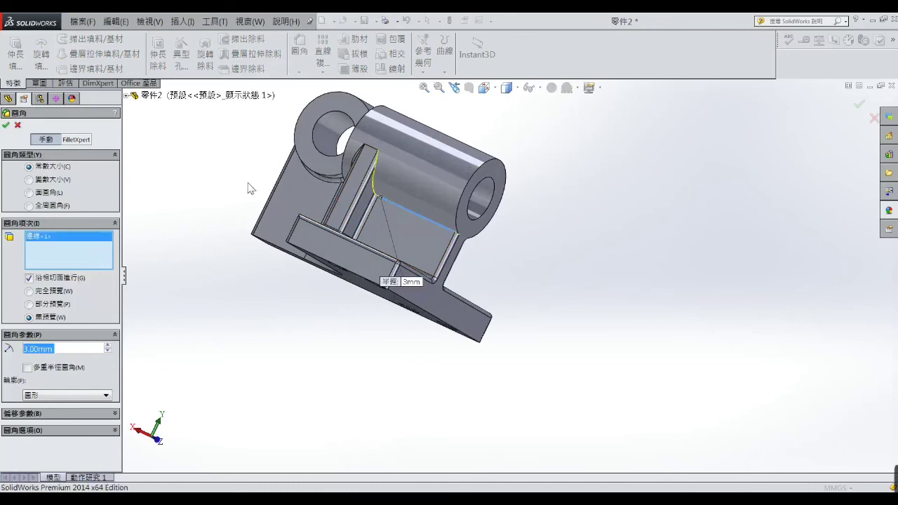
{"action": "left_click", "coordinate": [6, 126]}
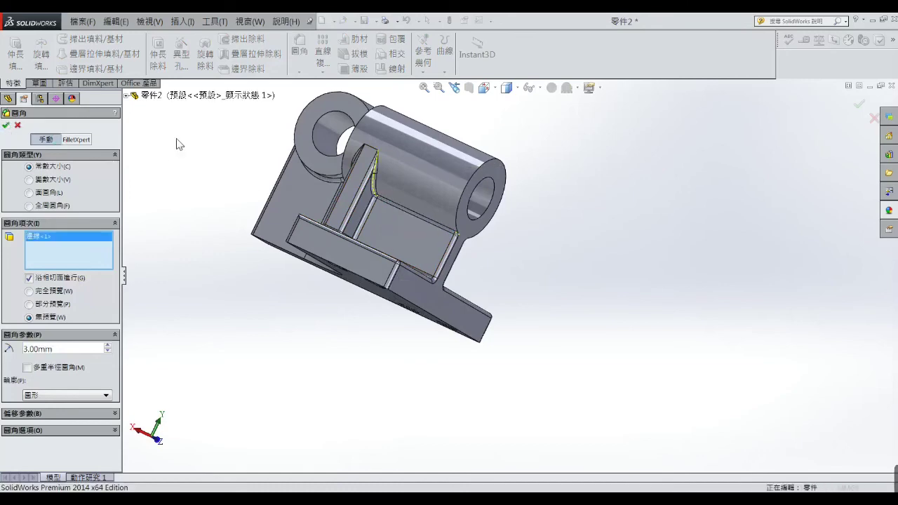
{"action": "middle_click_drag", "start_coordinate": [196, 193], "coordinate": [364, 215]}
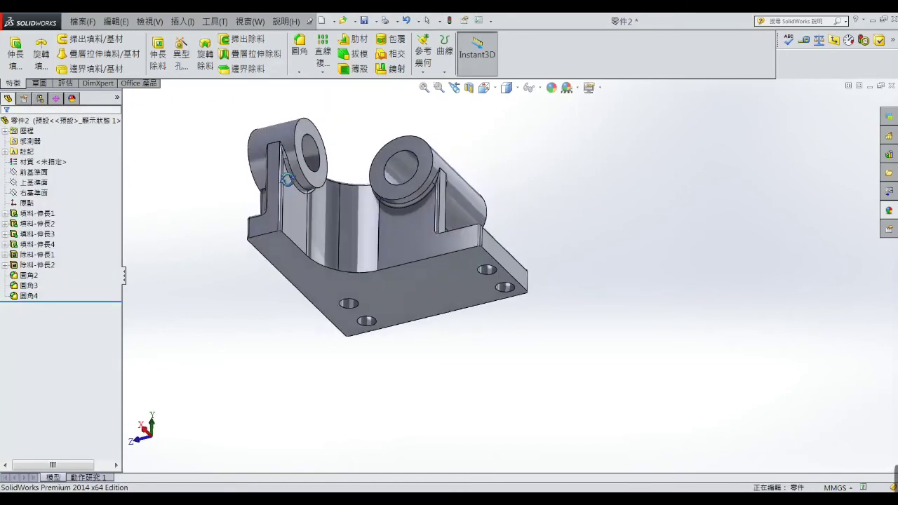
- Edit 圓角4 to include a second edge beside the boss and reapply it
{"action": "key", "text": "ctrl+4"}
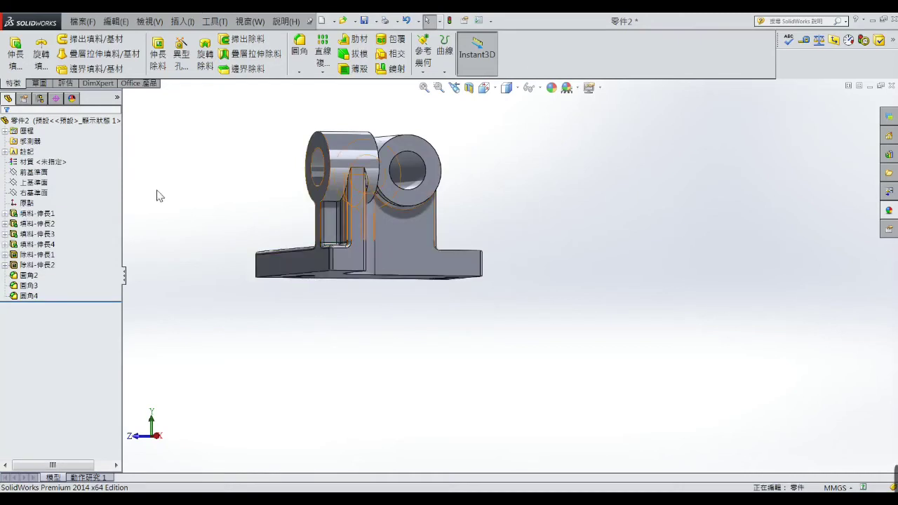
{"action": "left_click", "coordinate": [29, 286]}
{"action": "left_click", "coordinate": [32, 296]}
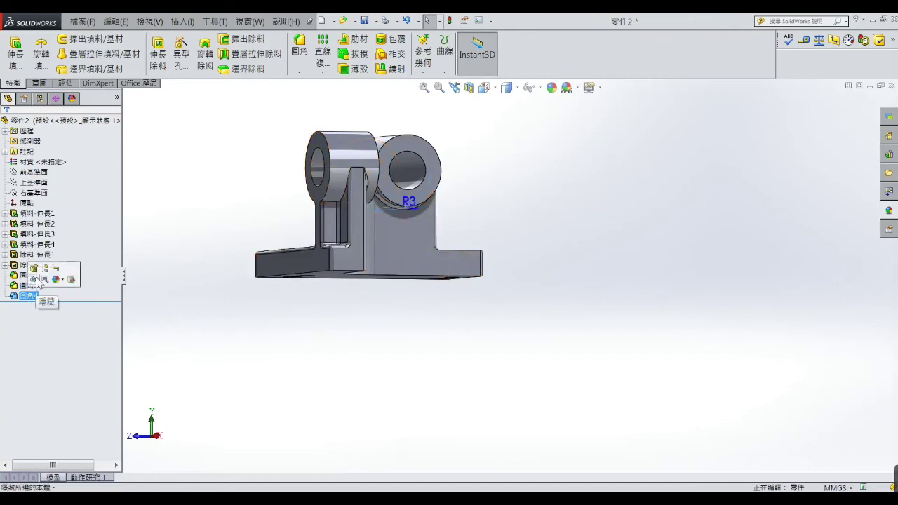
{"action": "left_click", "coordinate": [40, 275]}
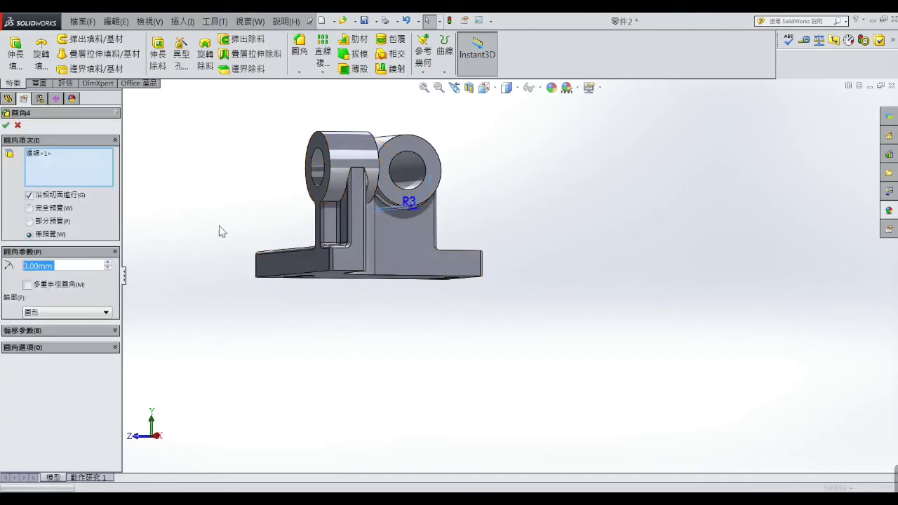
{"action": "left_click", "coordinate": [344, 197]}
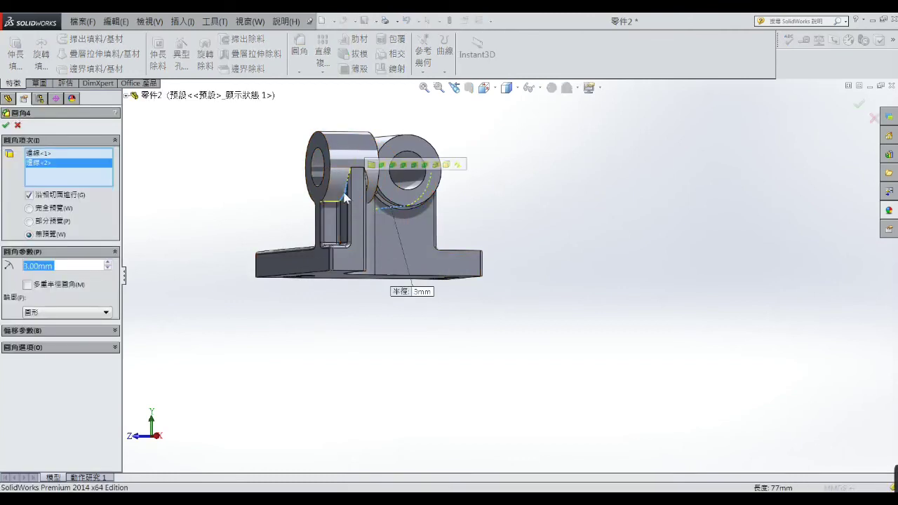
{"action": "left_click", "coordinate": [6, 126]}
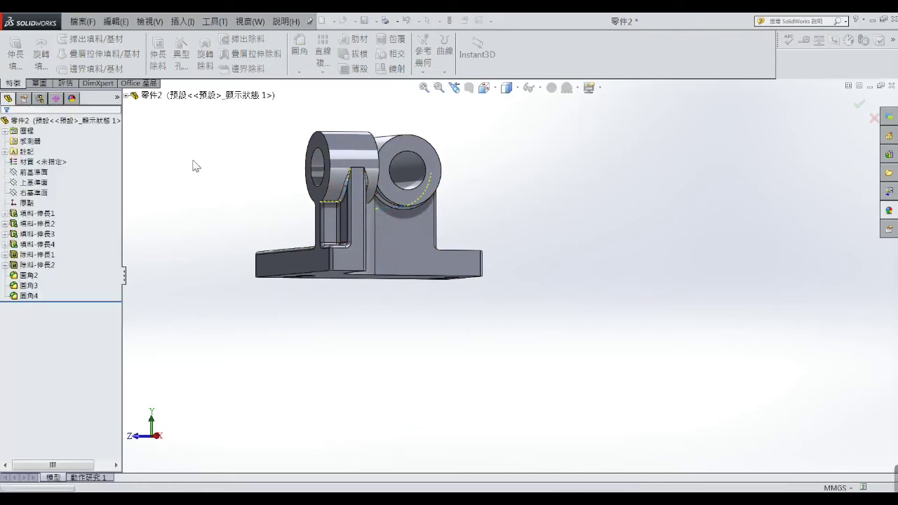
{"action": "mouse_move", "coordinate": [248, 192]}
{"action": "middle_mouse_down"}
{"action": "mouse_move", "coordinate": [265, 199]}
{"action": "mouse_move", "coordinate": [246, 144]}
{"action": "mouse_move", "coordinate": [208, 152]}
{"action": "mouse_move", "coordinate": [328, 199]}
{"action": "mouse_move", "coordinate": [371, 180]}
{"action": "mouse_move", "coordinate": [393, 196]}
{"action": "mouse_move", "coordinate": [490, 199]}
{"action": "mouse_move", "coordinate": [543, 232]}
{"action": "middle_mouse_up"}
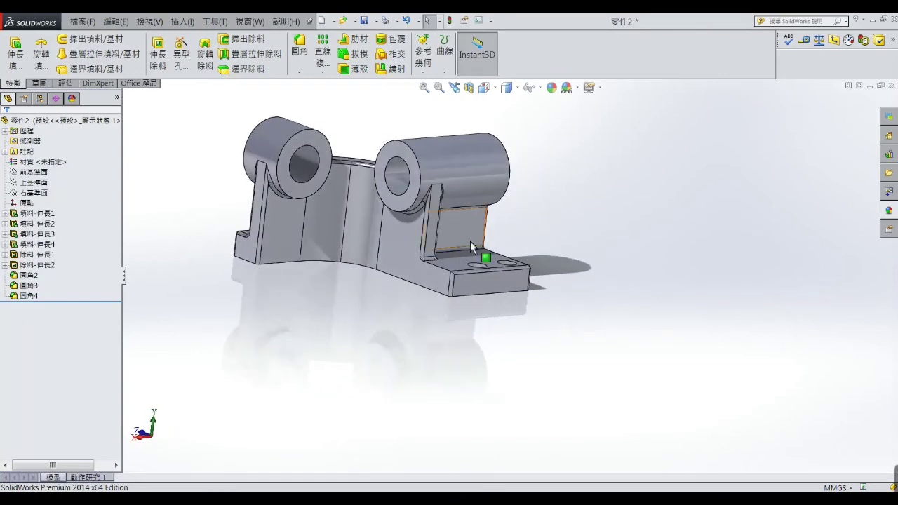
{"action": "scroll", "coordinate": [400, 203], "scroll_direction": "up", "scroll_amount": 2}
{"action": "scroll", "coordinate": [411, 258], "scroll_direction": "down", "scroll_amount": 2}
{"action": "mouse_move", "coordinate": [411, 259]}
{"action": "middle_mouse_down"}
{"action": "mouse_move", "coordinate": [391, 250]}
{"action": "mouse_move", "coordinate": [411, 281]}
{"action": "mouse_move", "coordinate": [417, 249]}
{"action": "middle_mouse_up"}
{"action": "scroll", "coordinate": [449, 208], "scroll_direction": "down", "scroll_amount": 2}
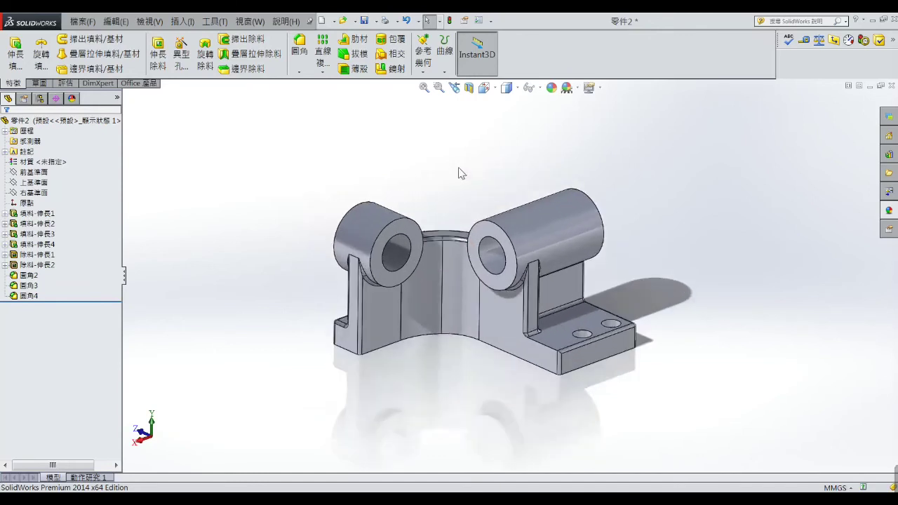
- Apply a cyan appearance to the whole bracket part, trying darker teal before settling on cyan
{"action": "left_click", "coordinate": [551, 88]}
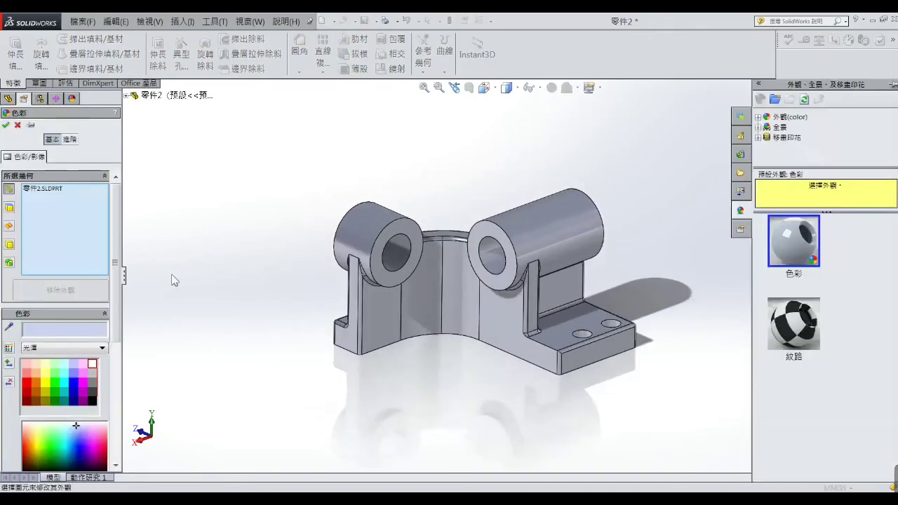
{"action": "left_click", "coordinate": [64, 386]}
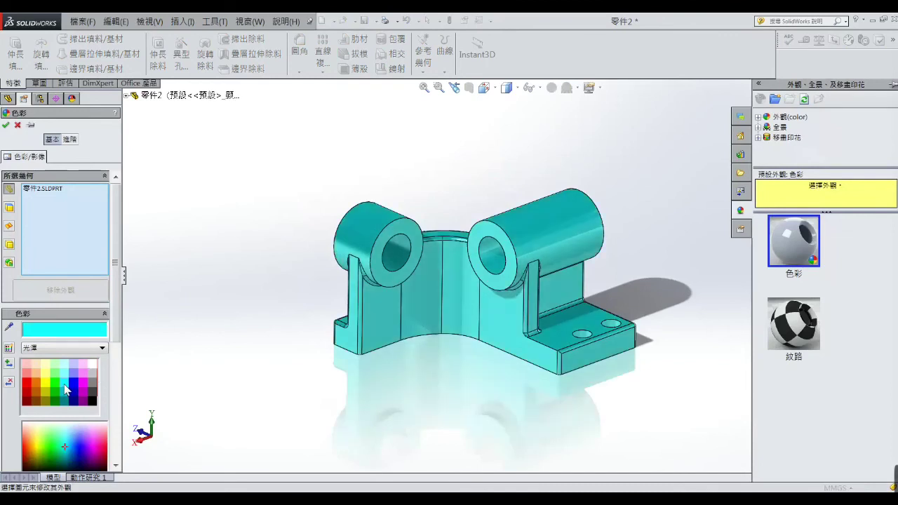
{"action": "left_click", "coordinate": [65, 395]}
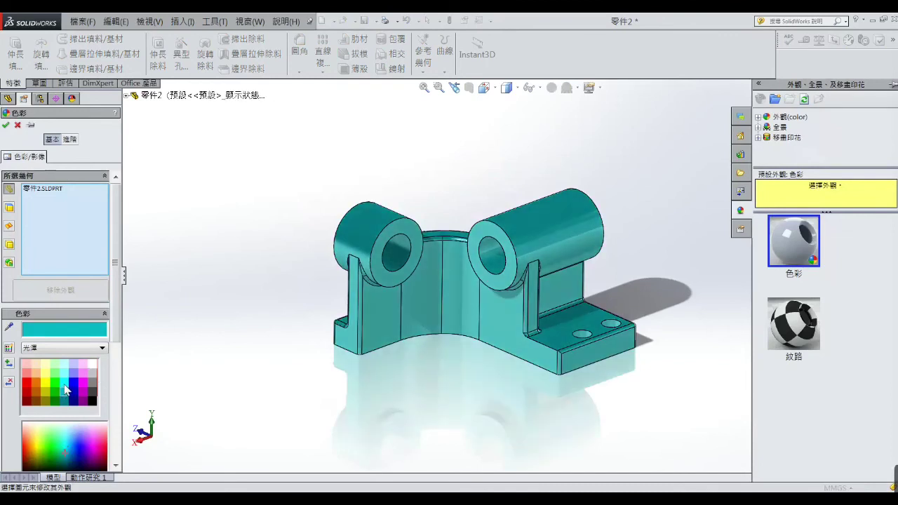
{"action": "left_click", "coordinate": [65, 386]}
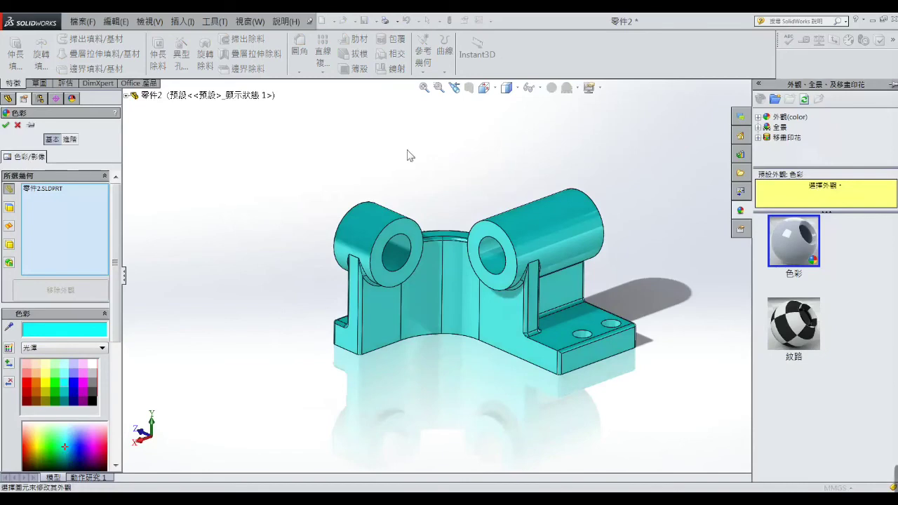
{"action": "right_click", "coordinate": [481, 231]}
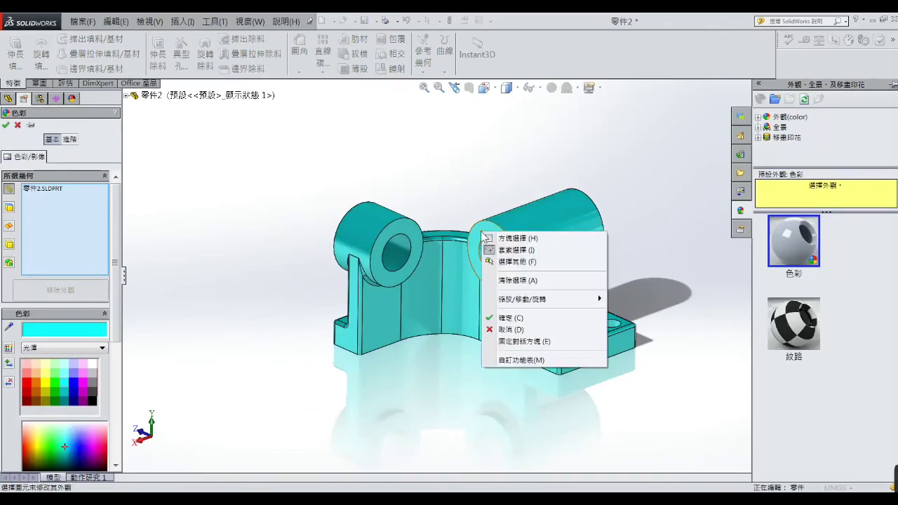
{"action": "left_click", "coordinate": [481, 191]}
{"action": "left_click", "coordinate": [6, 125]}
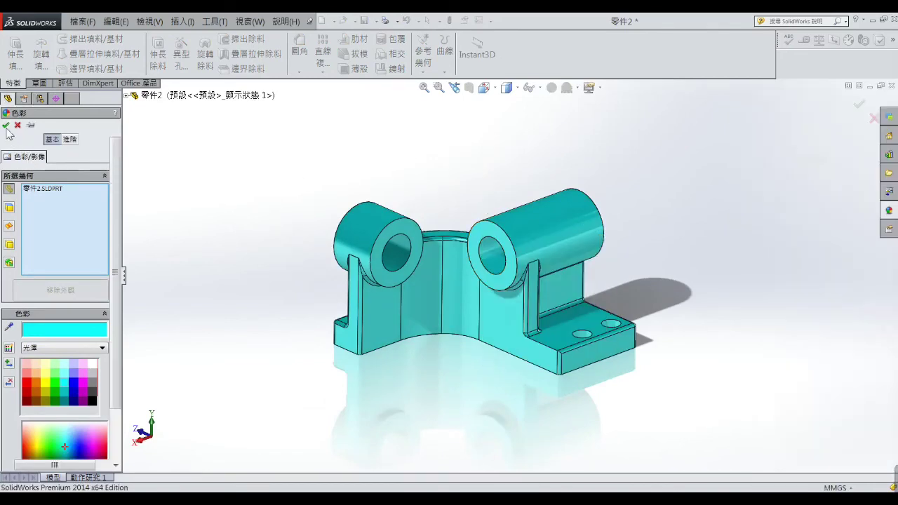
- Reopen the part's colour settings and close them without changes
{"action": "left_click", "coordinate": [551, 87]}
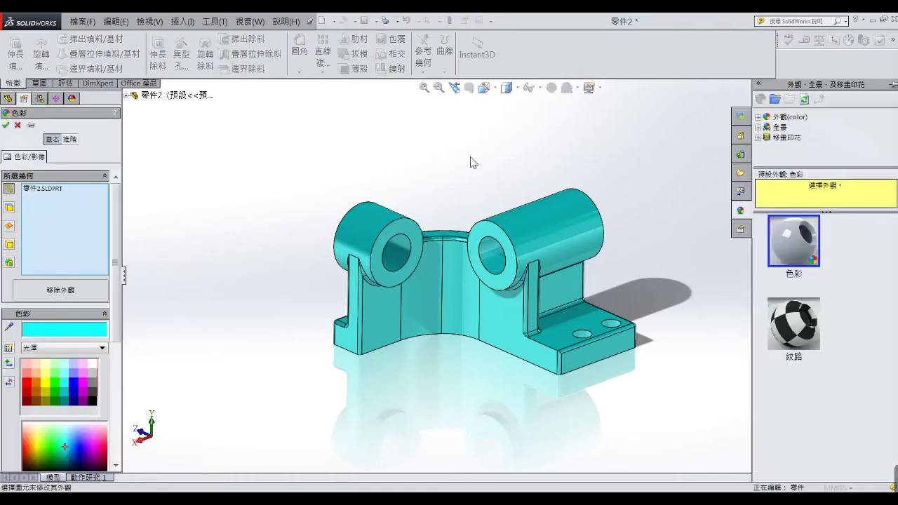
{"action": "left_click", "coordinate": [5, 125]}
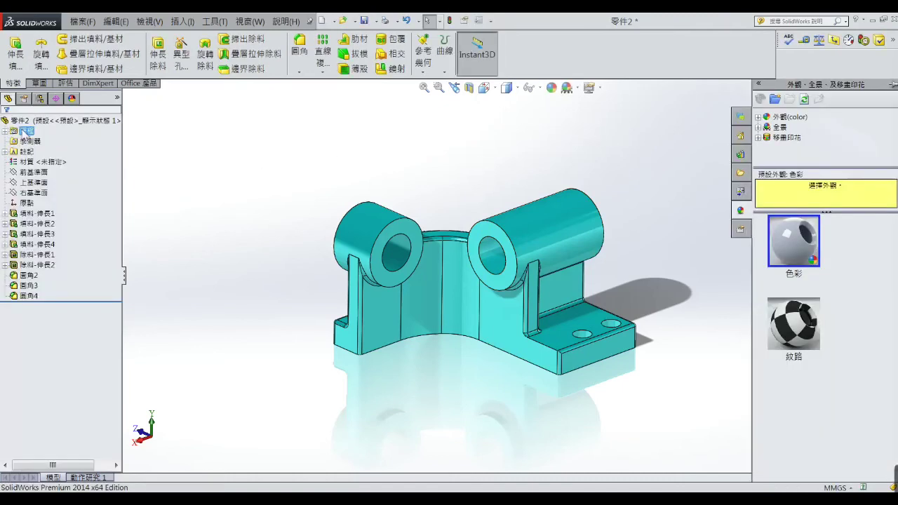
{"action": "right_click", "coordinate": [425, 148]}
{"action": "left_click", "coordinate": [427, 191]}
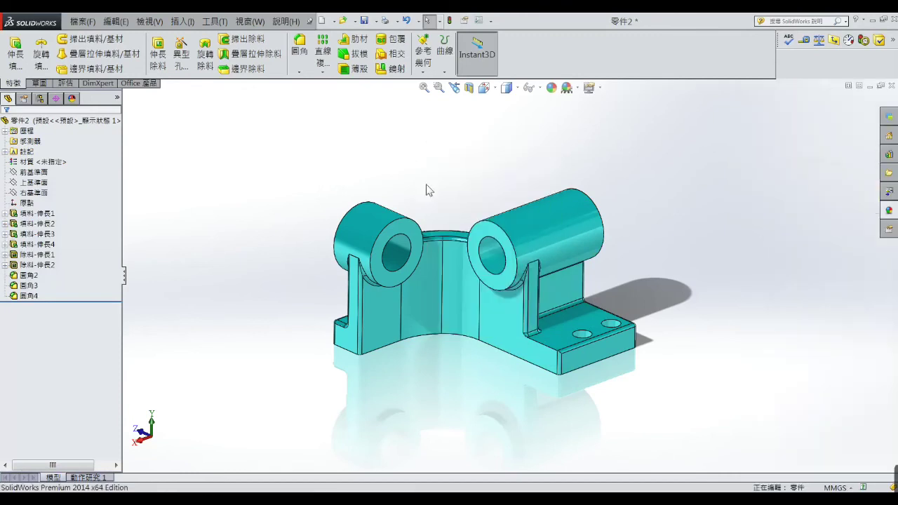
- Colour the right boss end face white, adding both boss bores and the left boss end face
{"action": "right_click", "coordinate": [492, 235]}
{"action": "left_click", "coordinate": [541, 203]}
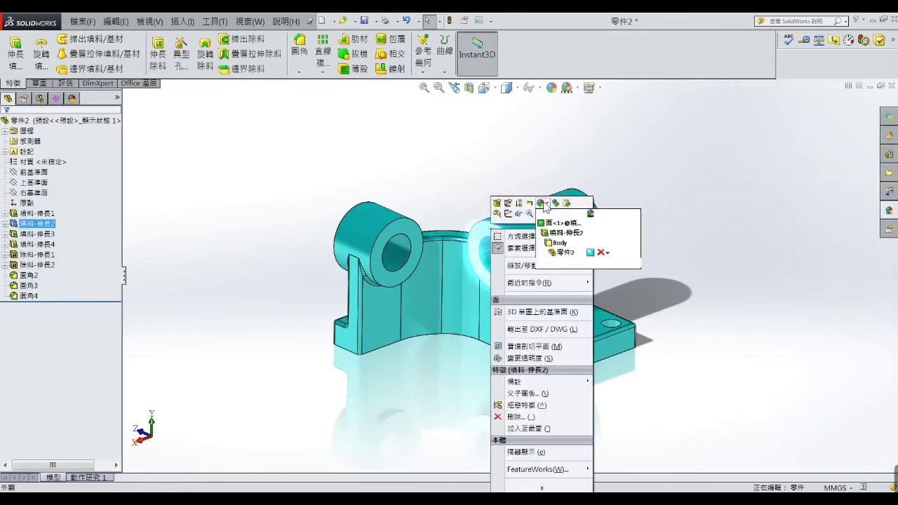
{"action": "left_click", "coordinate": [565, 224]}
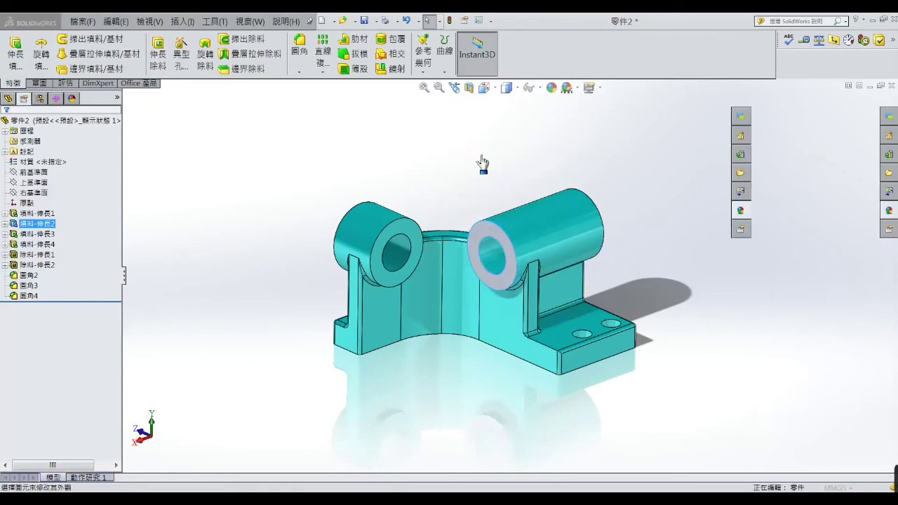
{"action": "left_click", "coordinate": [93, 364]}
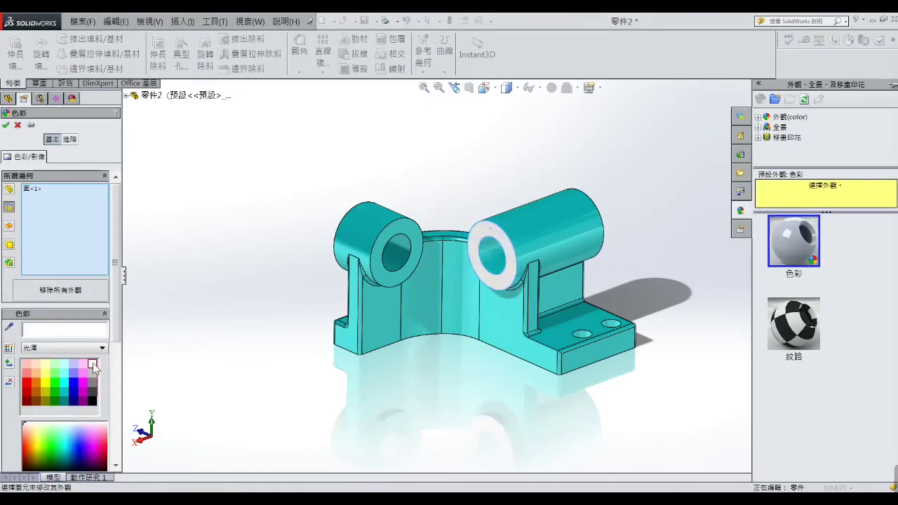
{"action": "left_click", "coordinate": [460, 253]}
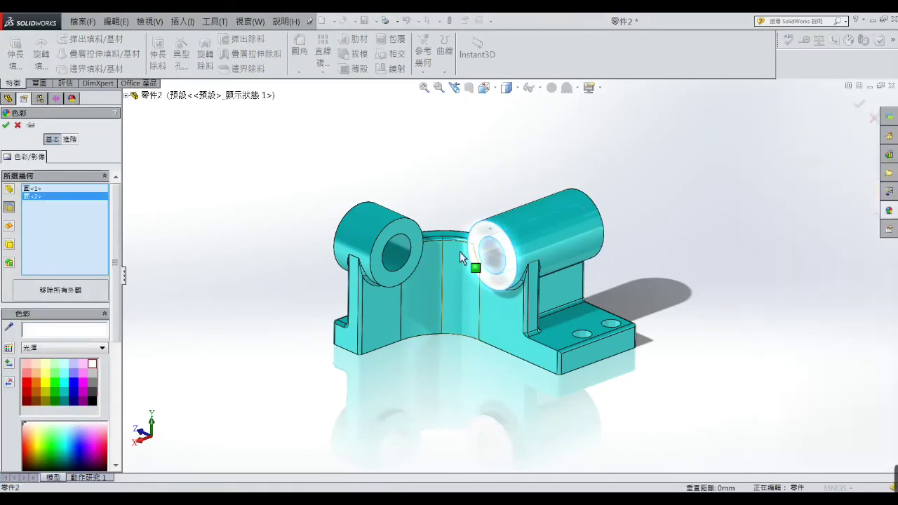
{"action": "left_click", "coordinate": [409, 233]}
{"action": "left_click", "coordinate": [400, 248]}
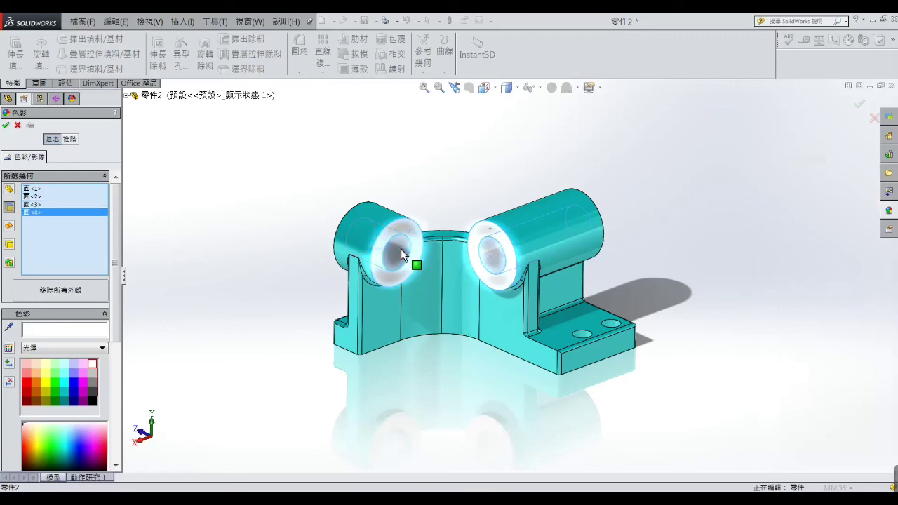
- Add the base-plate mounting-hole faces to the white selection and apply the colour
{"action": "scroll", "coordinate": [574, 348], "scroll_direction": "down", "scroll_amount": 2}
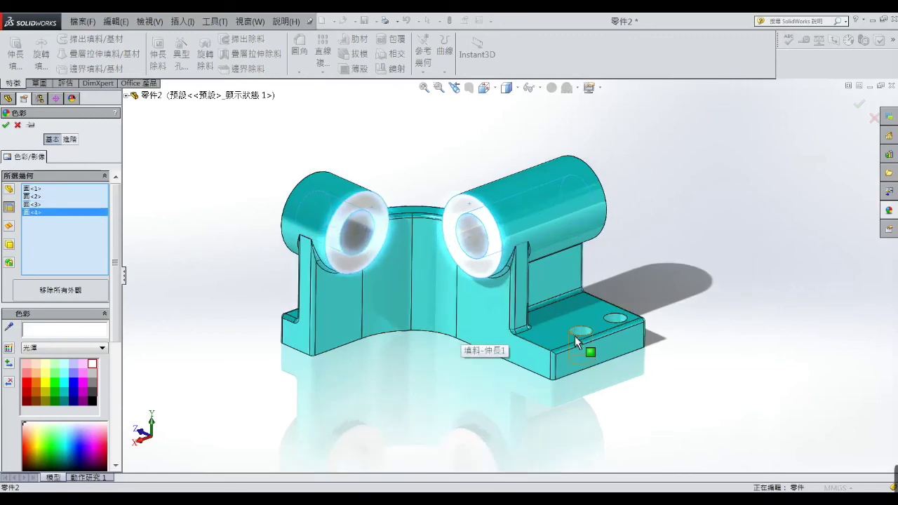
{"action": "left_click", "coordinate": [583, 330]}
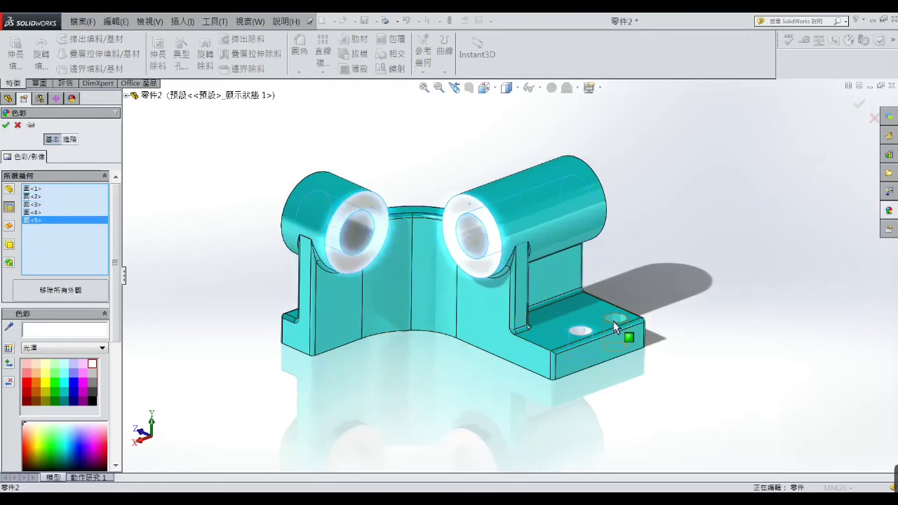
{"action": "left_click", "coordinate": [615, 325]}
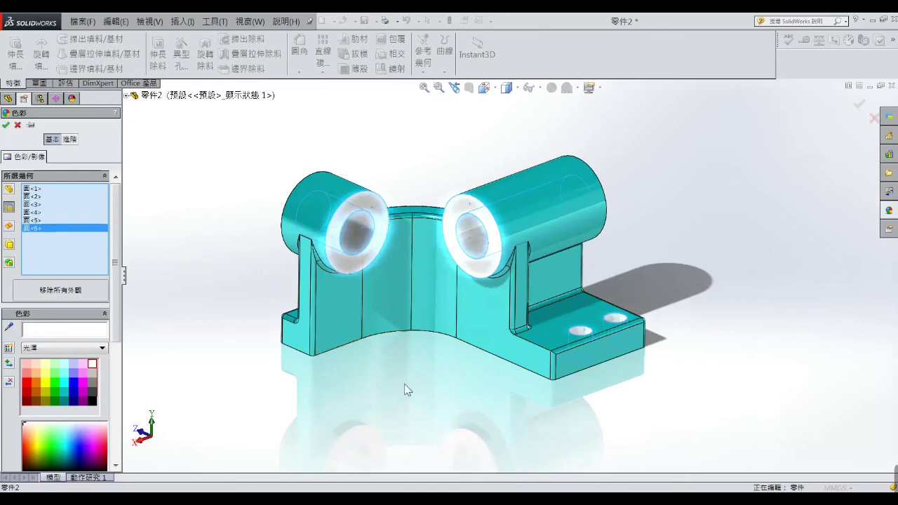
{"action": "mouse_move", "coordinate": [403, 388]}
{"action": "middle_mouse_down"}
{"action": "mouse_move", "coordinate": [437, 356]}
{"action": "mouse_move", "coordinate": [531, 331]}
{"action": "mouse_move", "coordinate": [507, 400]}
{"action": "mouse_move", "coordinate": [419, 394]}
{"action": "middle_mouse_up"}
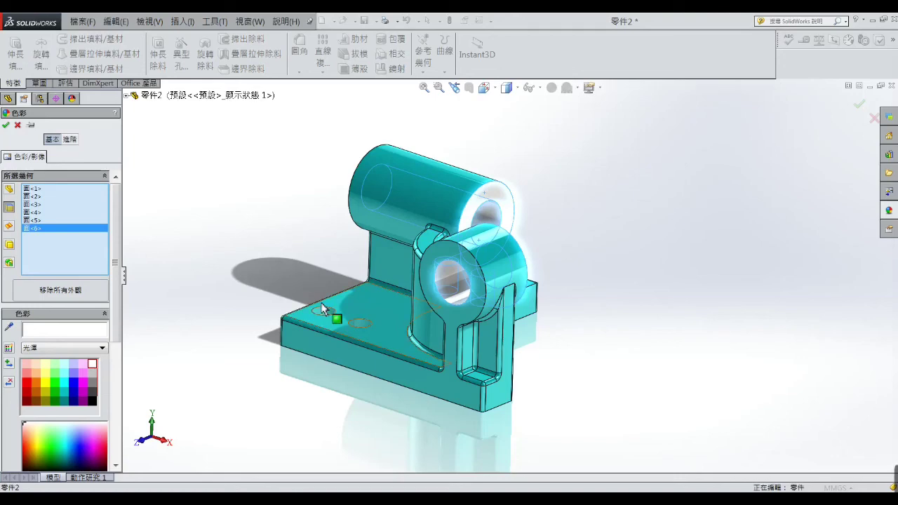
{"action": "left_click", "coordinate": [366, 319]}
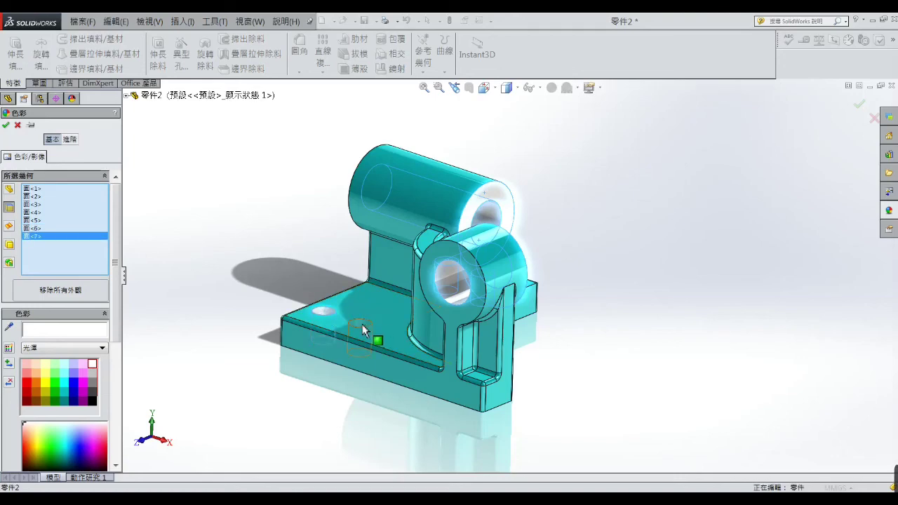
{"action": "left_click", "coordinate": [362, 324]}
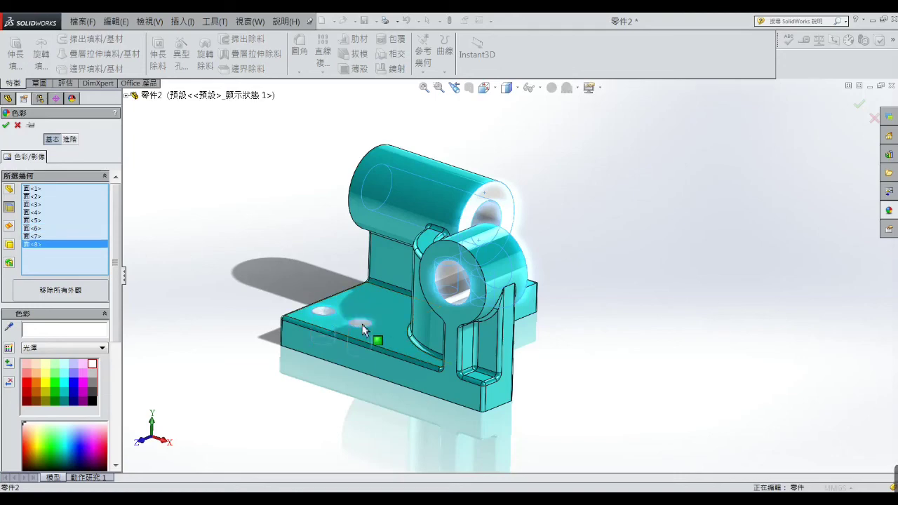
{"action": "left_click", "coordinate": [6, 125]}
{"action": "mouse_move", "coordinate": [191, 268]}
{"action": "middle_mouse_down"}
{"action": "mouse_move", "coordinate": [311, 263]}
{"action": "mouse_move", "coordinate": [185, 256]}
{"action": "middle_mouse_up"}
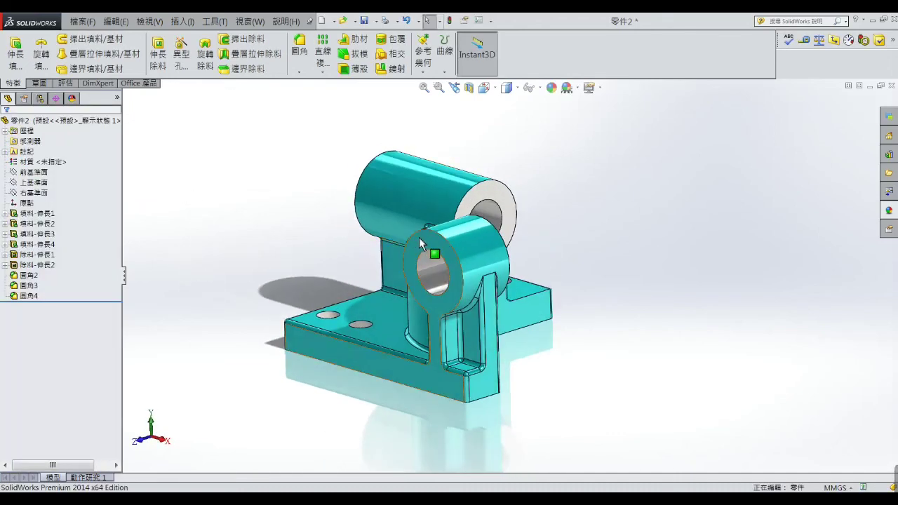
- Recolour the rear boss's flat end face and the base's lower face white
{"action": "left_click", "coordinate": [482, 200]}
{"action": "right_click", "coordinate": [482, 199]}
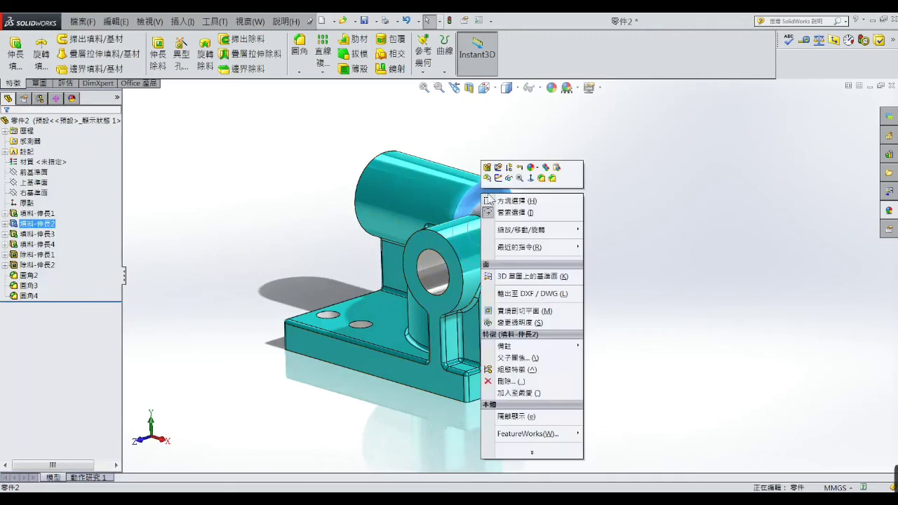
{"action": "left_click", "coordinate": [532, 167]}
{"action": "left_click", "coordinate": [534, 188]}
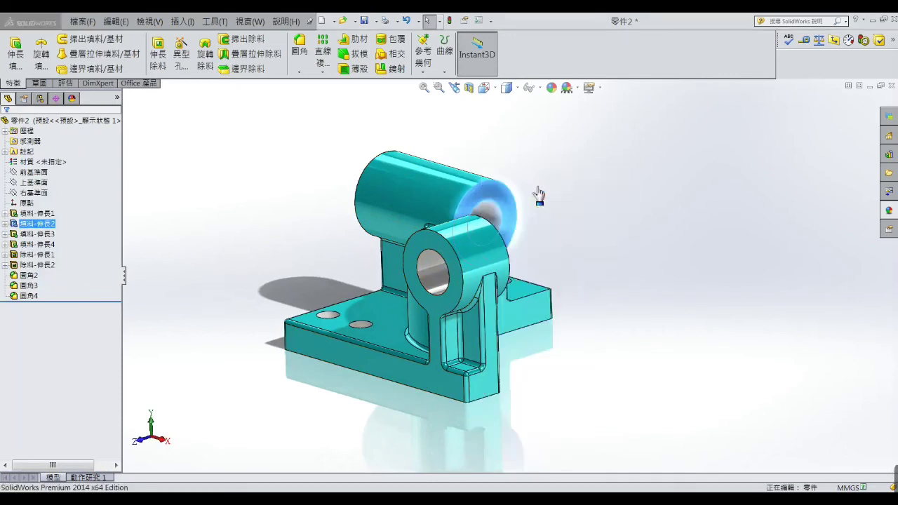
{"action": "left_click", "coordinate": [432, 245]}
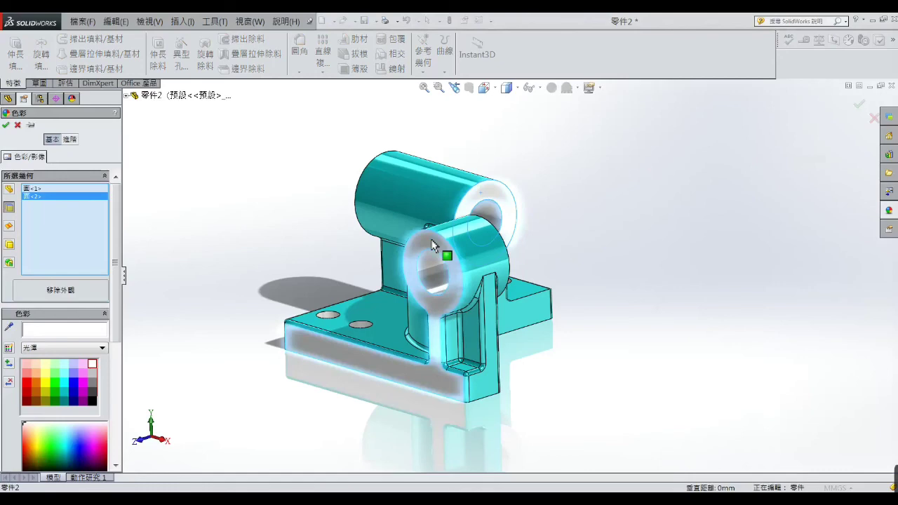
{"action": "left_click", "coordinate": [5, 126]}
- From the back side, recolour the left boss's flat end face white
{"action": "mouse_move", "coordinate": [186, 210]}
{"action": "middle_mouse_down"}
{"action": "mouse_move", "coordinate": [283, 246]}
{"action": "mouse_move", "coordinate": [286, 254]}
{"action": "mouse_move", "coordinate": [268, 264]}
{"action": "middle_mouse_up"}
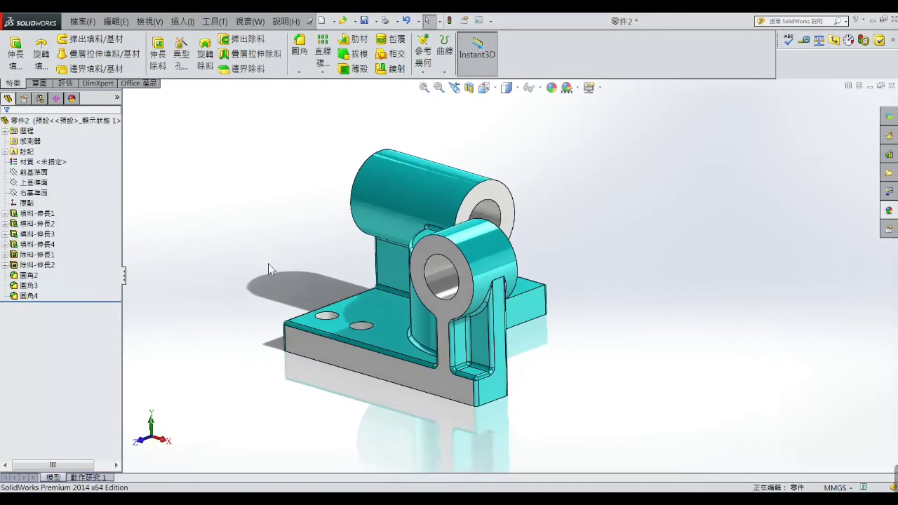
{"action": "mouse_move", "coordinate": [281, 295]}
{"action": "middle_mouse_down"}
{"action": "mouse_move", "coordinate": [234, 261]}
{"action": "mouse_move", "coordinate": [186, 276]}
{"action": "mouse_move", "coordinate": [178, 306]}
{"action": "mouse_move", "coordinate": [198, 299]}
{"action": "mouse_move", "coordinate": [108, 292]}
{"action": "mouse_move", "coordinate": [330, 357]}
{"action": "mouse_move", "coordinate": [341, 365]}
{"action": "mouse_move", "coordinate": [332, 385]}
{"action": "mouse_move", "coordinate": [411, 357]}
{"action": "mouse_move", "coordinate": [392, 305]}
{"action": "mouse_move", "coordinate": [270, 355]}
{"action": "mouse_move", "coordinate": [287, 372]}
{"action": "mouse_move", "coordinate": [262, 369]}
{"action": "mouse_move", "coordinate": [266, 377]}
{"action": "middle_mouse_up"}
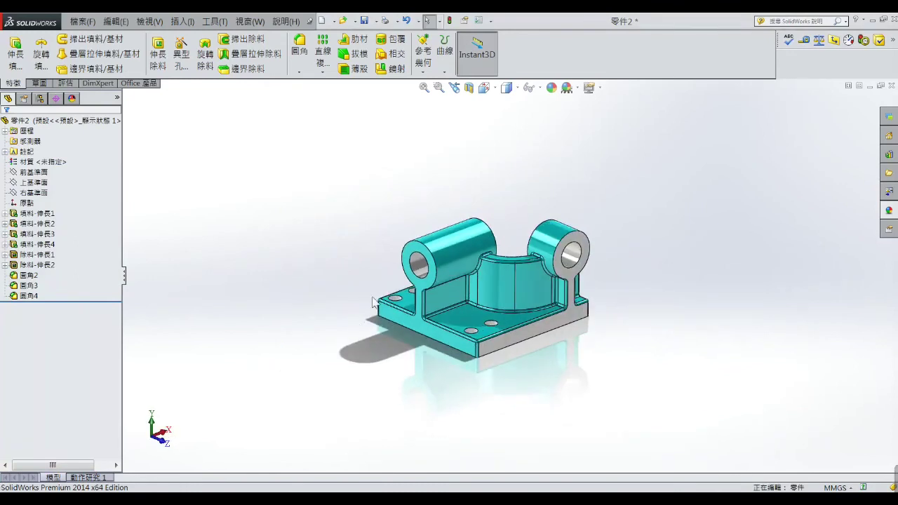
{"action": "scroll", "coordinate": [373, 302], "scroll_direction": "down", "scroll_amount": 2}
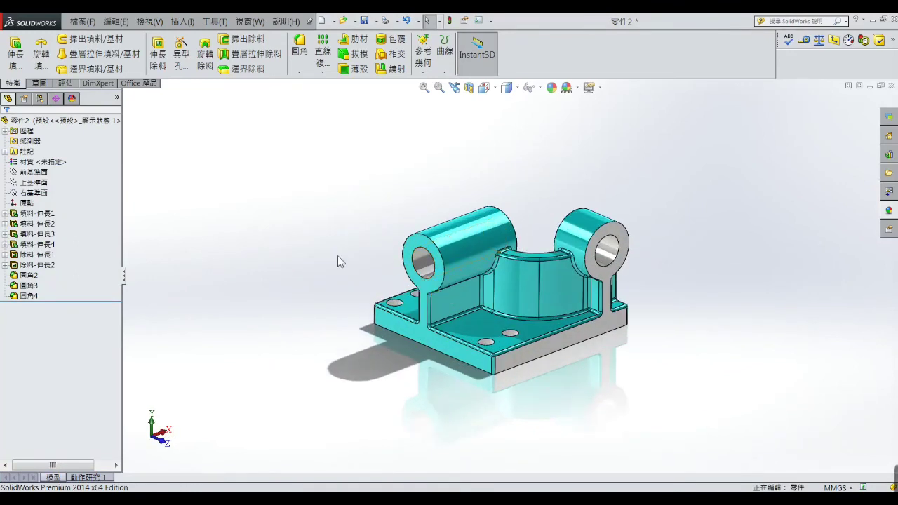
{"action": "left_click", "coordinate": [421, 238]}
{"action": "left_click", "coordinate": [489, 205]}
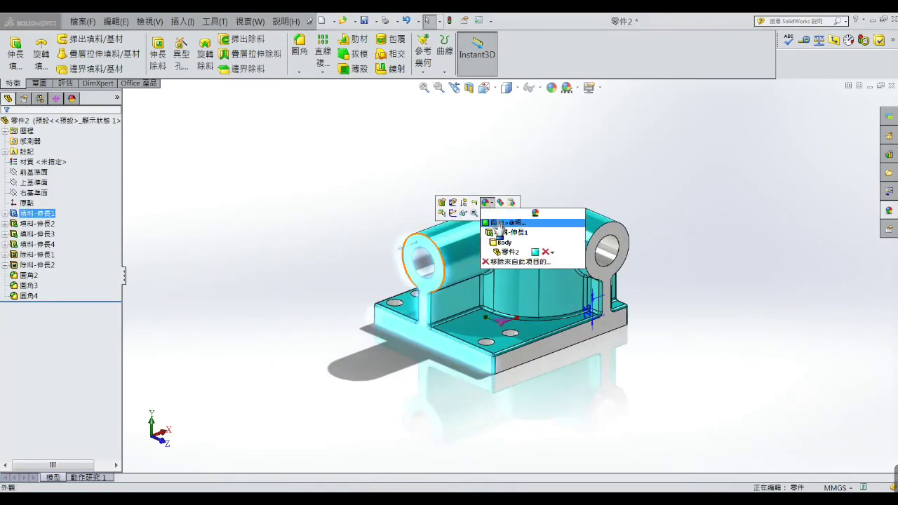
{"action": "left_click", "coordinate": [499, 222]}
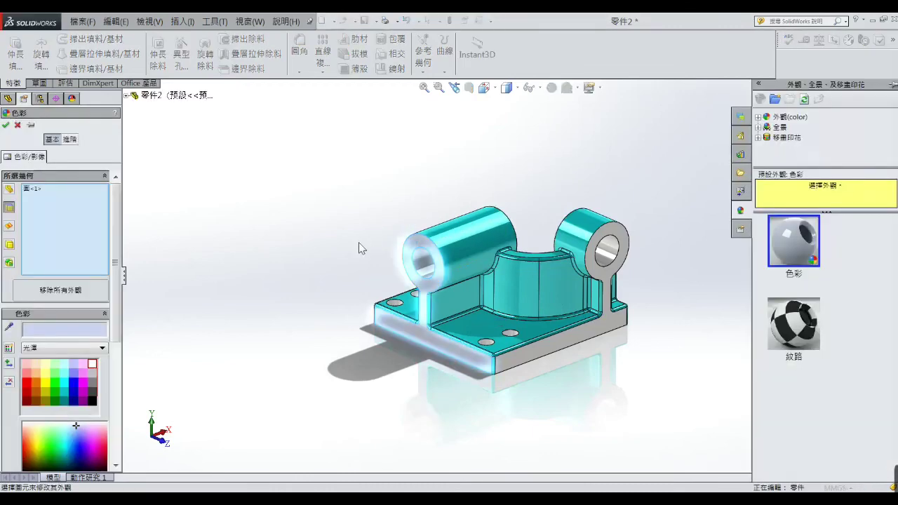
{"action": "left_click", "coordinate": [6, 126]}
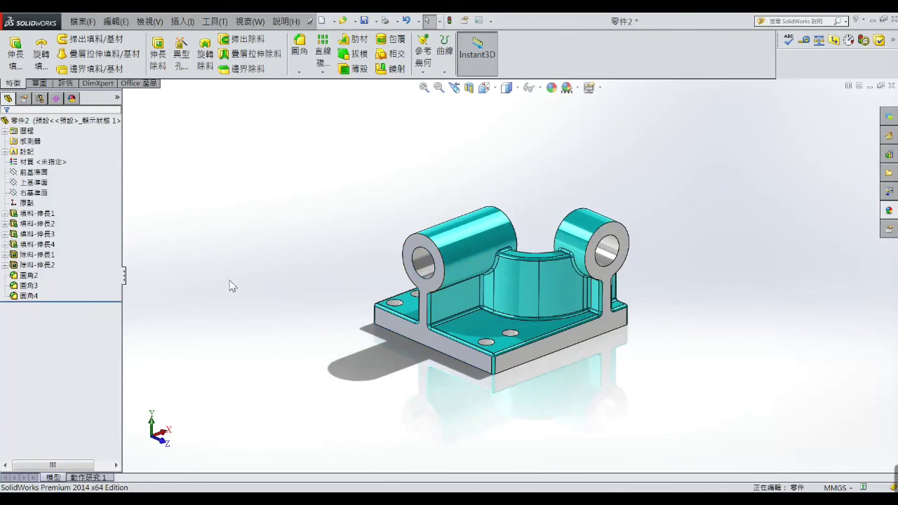
{"action": "mouse_move", "coordinate": [256, 306]}
{"action": "middle_mouse_down"}
{"action": "mouse_move", "coordinate": [433, 416]}
{"action": "mouse_move", "coordinate": [488, 333]}
{"action": "middle_mouse_up"}
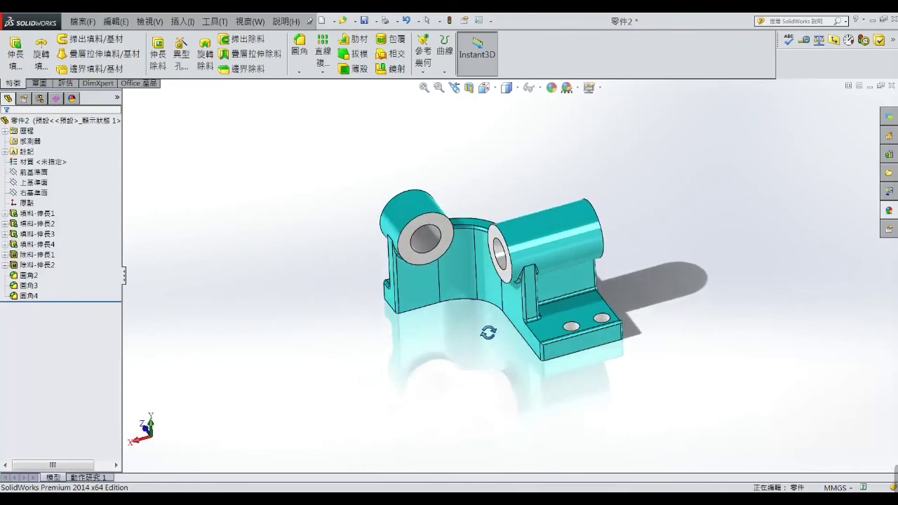
{"action": "scroll", "coordinate": [573, 300], "scroll_direction": "down", "scroll_amount": 2}
{"action": "scroll", "coordinate": [573, 300], "scroll_direction": "down", "scroll_amount": 2}
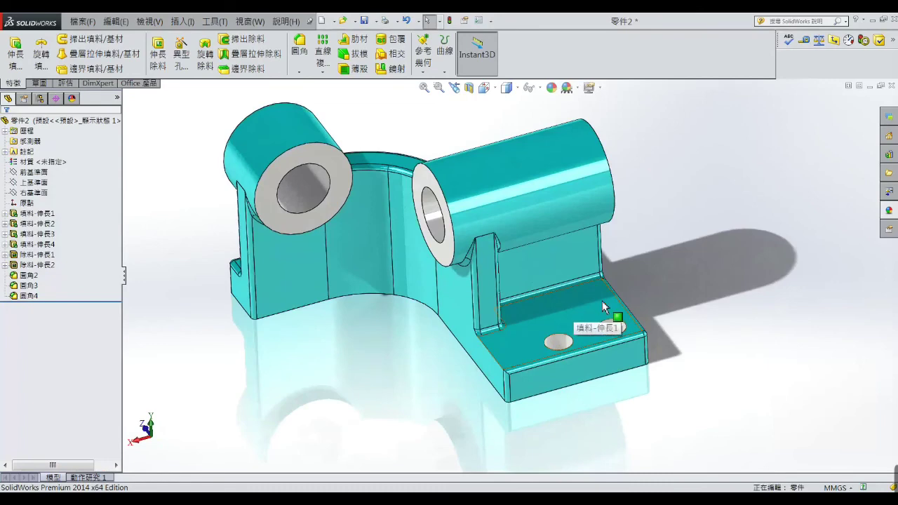
{"action": "left_click", "coordinate": [568, 317]}
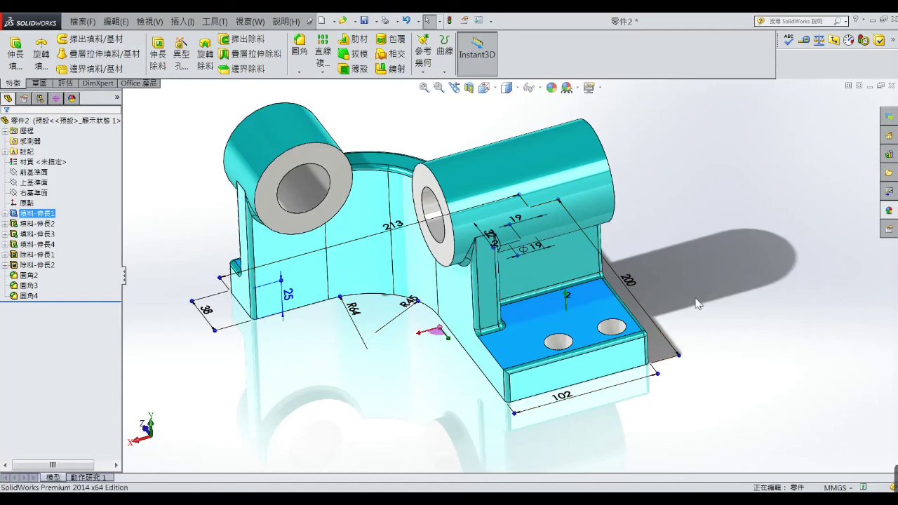
{"action": "middle_click_drag", "start_coordinate": [704, 279], "coordinate": [706, 361]}
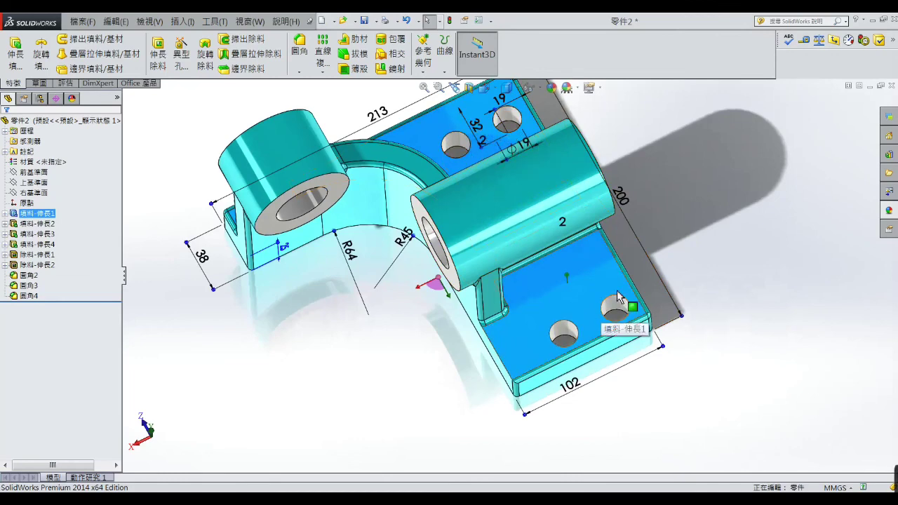
{"action": "mouse_move", "coordinate": [752, 276]}
{"action": "middle_mouse_down"}
{"action": "mouse_move", "coordinate": [767, 239]}
{"action": "mouse_move", "coordinate": [742, 188]}
{"action": "middle_mouse_up"}
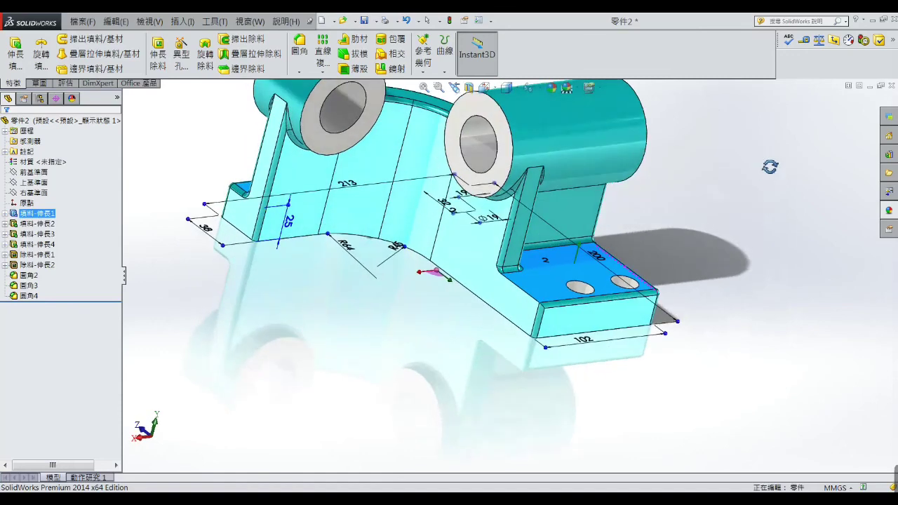
{"action": "left_click", "coordinate": [600, 149]}
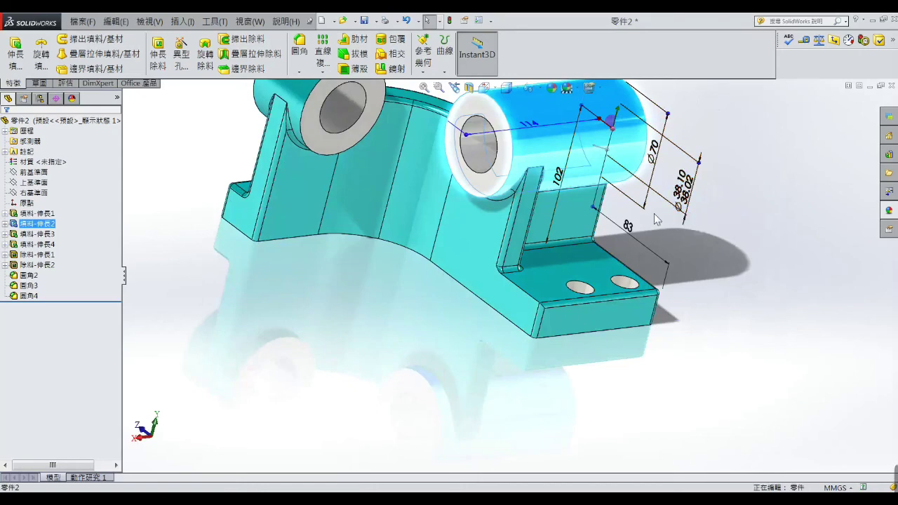
{"action": "left_click", "coordinate": [744, 202]}
{"action": "key", "text": "f"}
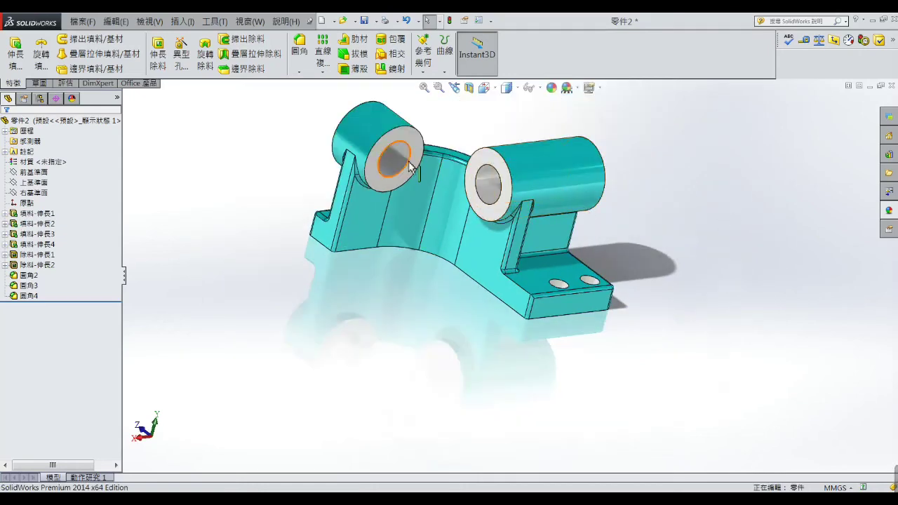
{"action": "left_click", "coordinate": [398, 163]}
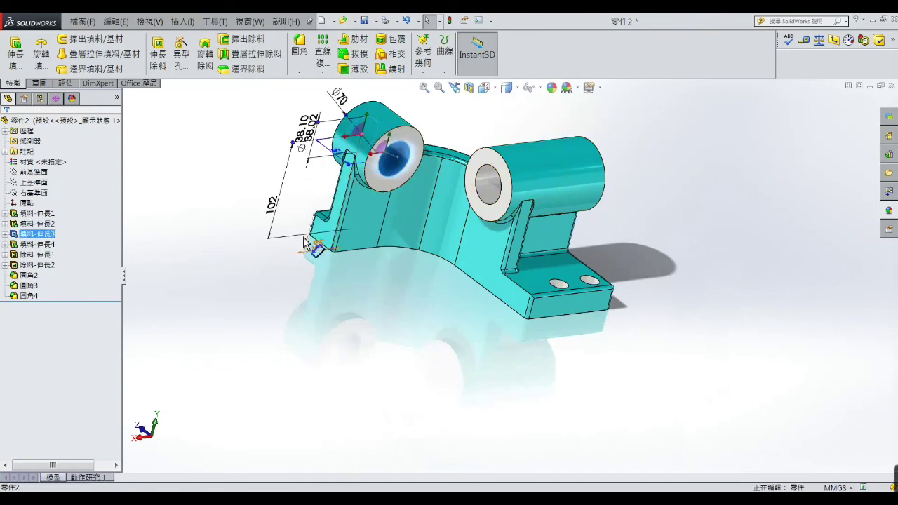
{"action": "left_click", "coordinate": [264, 139]}
{"action": "mouse_move", "coordinate": [461, 303]}
{"action": "middle_mouse_down"}
{"action": "mouse_move", "coordinate": [456, 314]}
{"action": "mouse_move", "coordinate": [421, 287]}
{"action": "mouse_move", "coordinate": [449, 286]}
{"action": "mouse_move", "coordinate": [444, 304]}
{"action": "mouse_move", "coordinate": [601, 293]}
{"action": "mouse_move", "coordinate": [533, 279]}
{"action": "middle_mouse_up"}
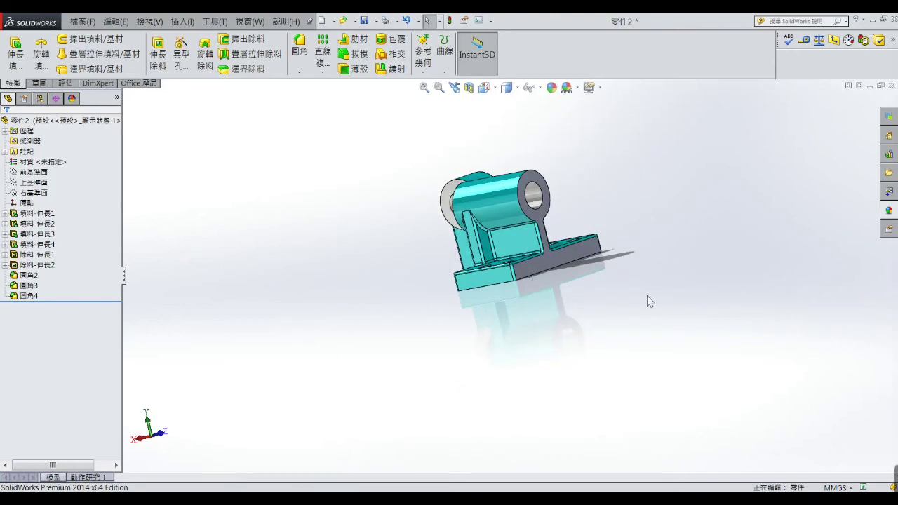
{"action": "mouse_move", "coordinate": [647, 296]}
{"action": "middle_mouse_down"}
{"action": "mouse_move", "coordinate": [536, 315]}
{"action": "mouse_move", "coordinate": [527, 427]}
{"action": "middle_mouse_up"}
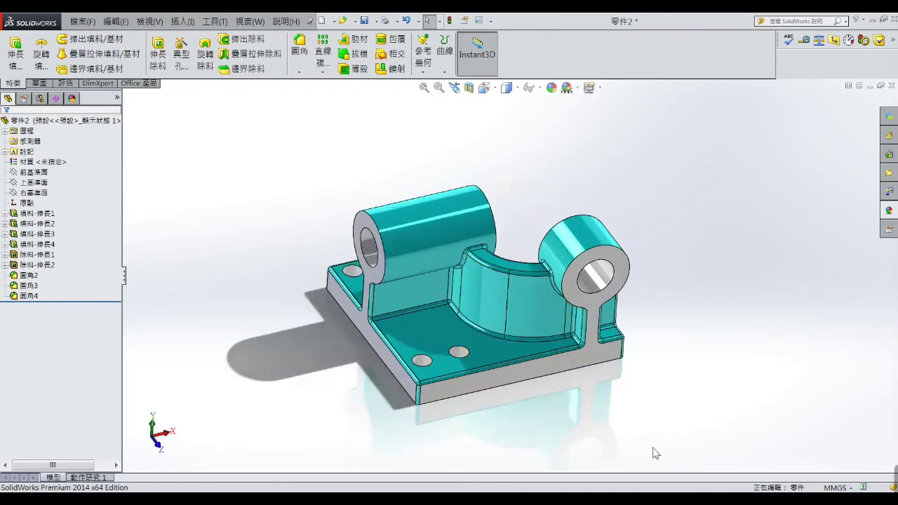
{"action": "middle_click_drag", "start_coordinate": [652, 452], "coordinate": [556, 384]}
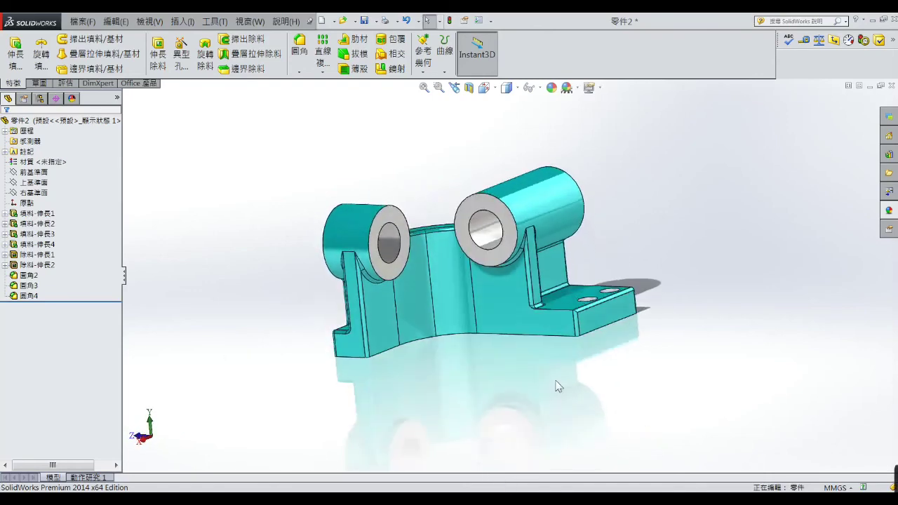